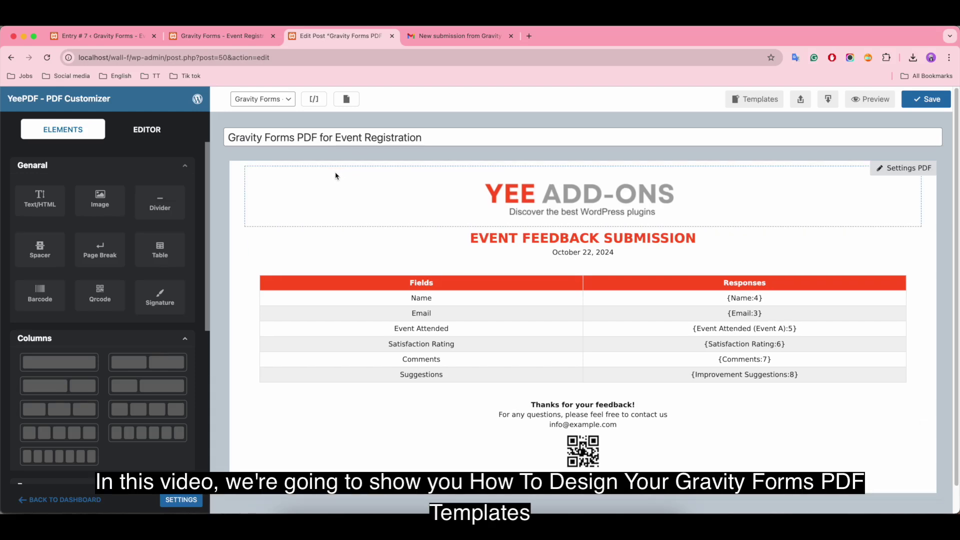
Review the Gravity Forms field shortcodes in All Shortcodes, then bring up the submission email in Gmail
{"action": "scroll", "coordinate": [187, 232], "scroll_direction": "down", "scroll_amount": 3}
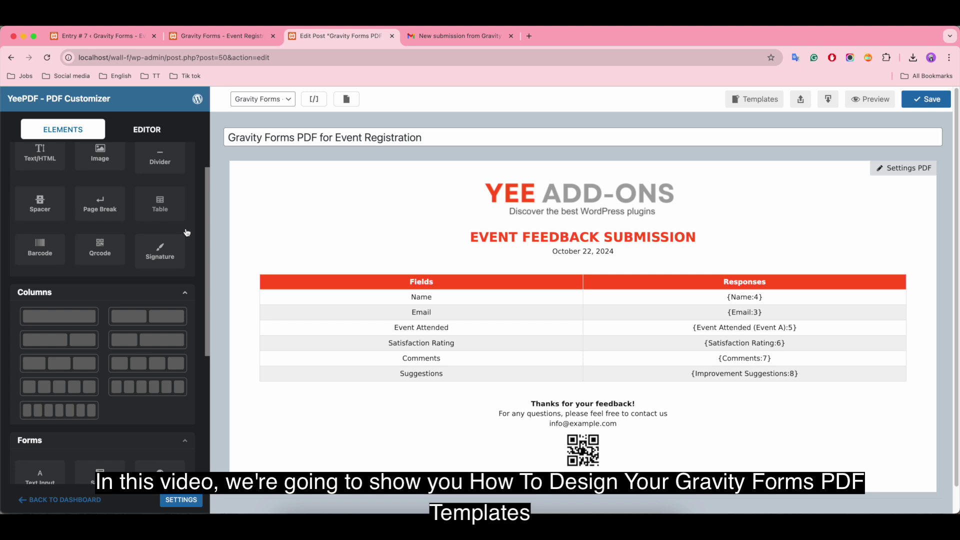
{"action": "scroll", "coordinate": [187, 233], "scroll_direction": "down", "scroll_amount": 10}
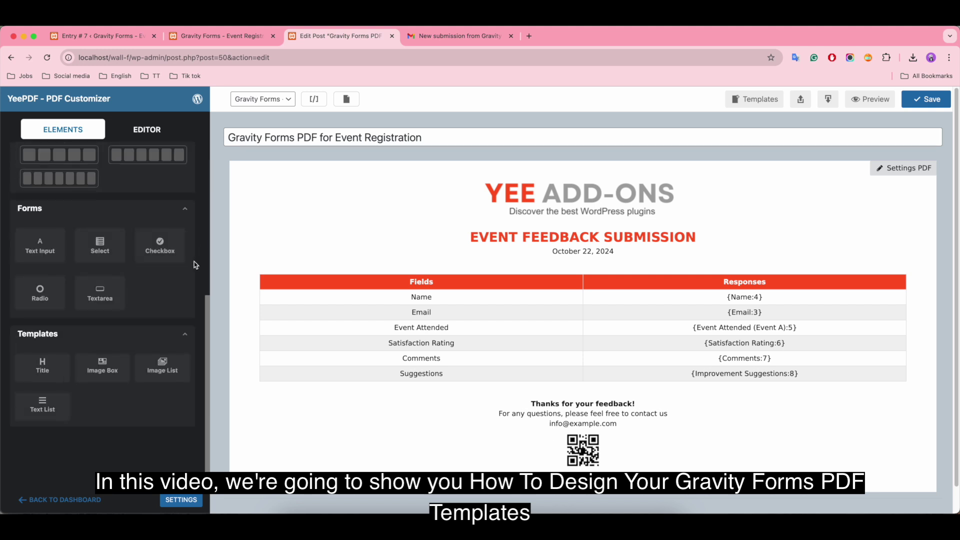
{"action": "scroll", "coordinate": [175, 314], "scroll_direction": "up", "scroll_amount": 2}
{"action": "scroll", "coordinate": [174, 314], "scroll_direction": "up", "scroll_amount": 10}
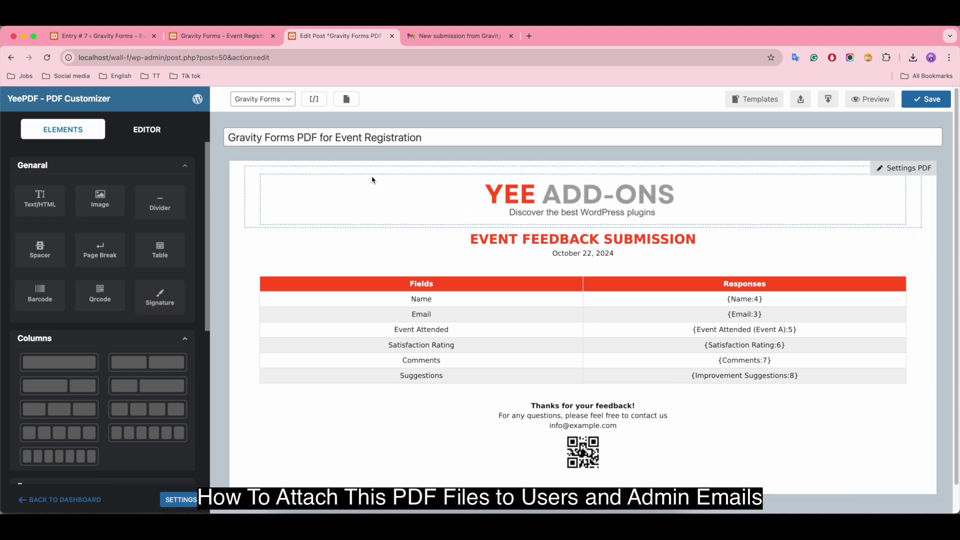
{"action": "left_click", "coordinate": [314, 99]}
{"action": "scroll", "coordinate": [465, 280], "scroll_direction": "down", "scroll_amount": 3}
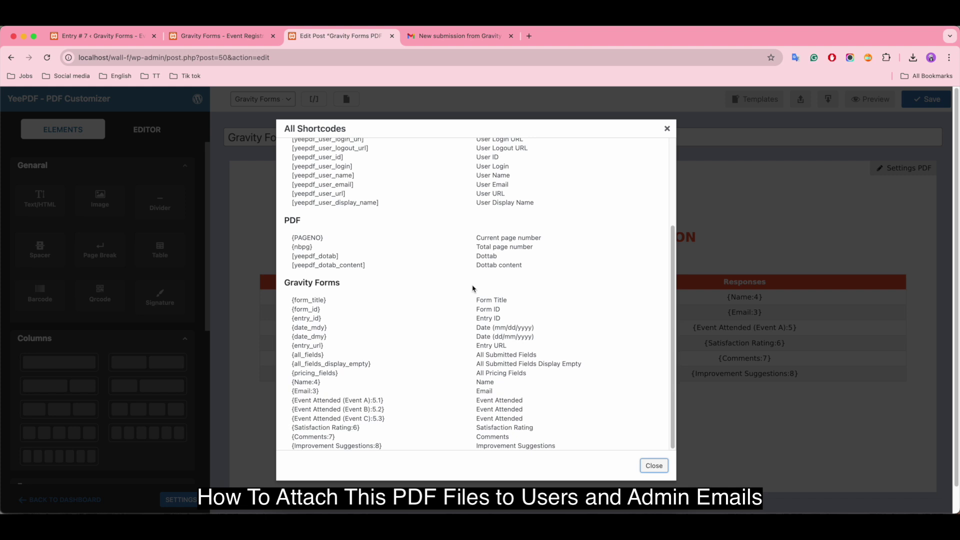
{"action": "left_click_drag", "start_coordinate": [285, 356], "coordinate": [581, 452]}
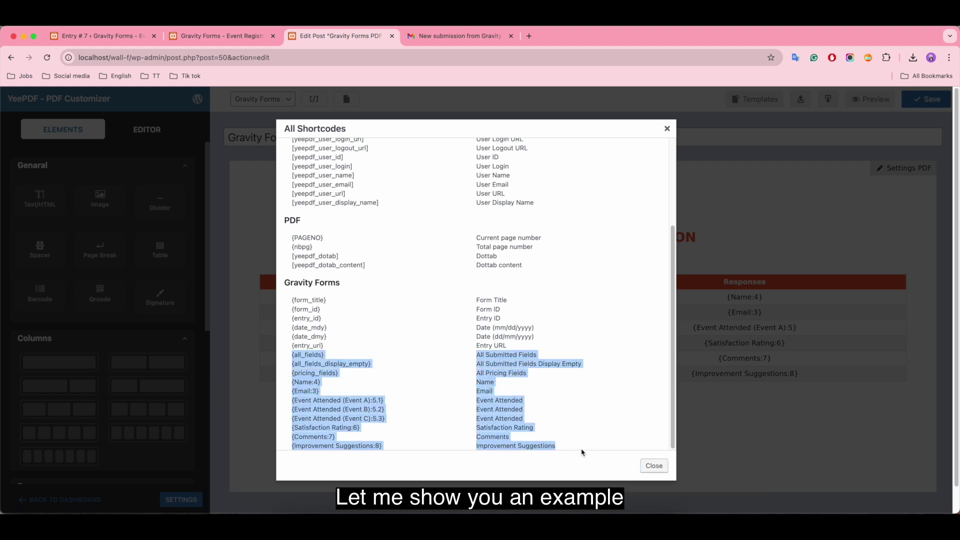
{"action": "left_click", "coordinate": [652, 466]}
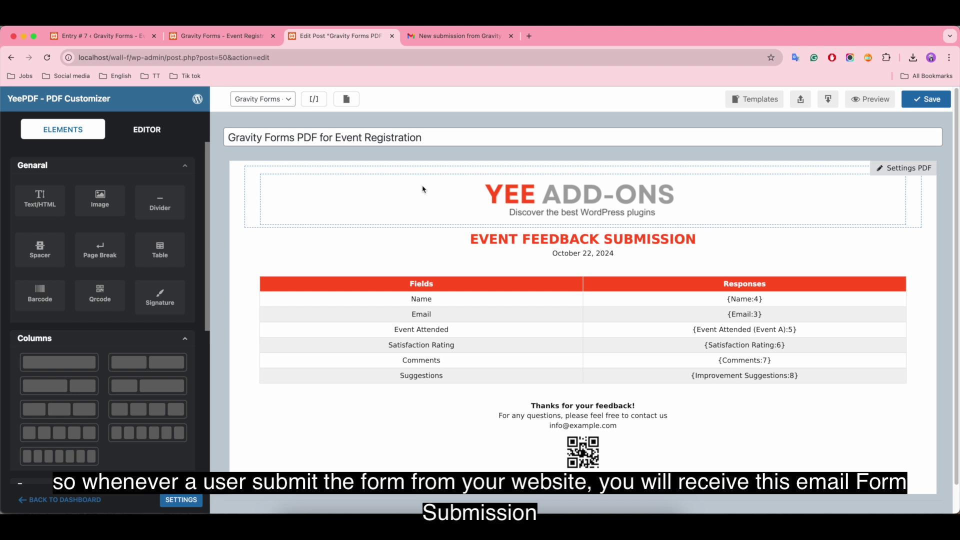
{"action": "left_click", "coordinate": [470, 37]}
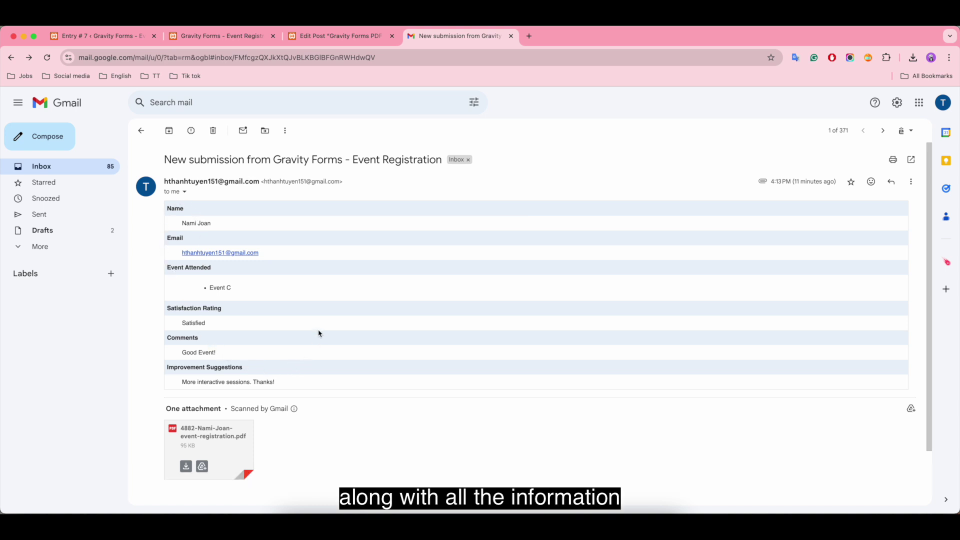
Preview the attached Event Feedback Submission PDF and highlight its filled-in response table
{"action": "left_click", "coordinate": [237, 449]}
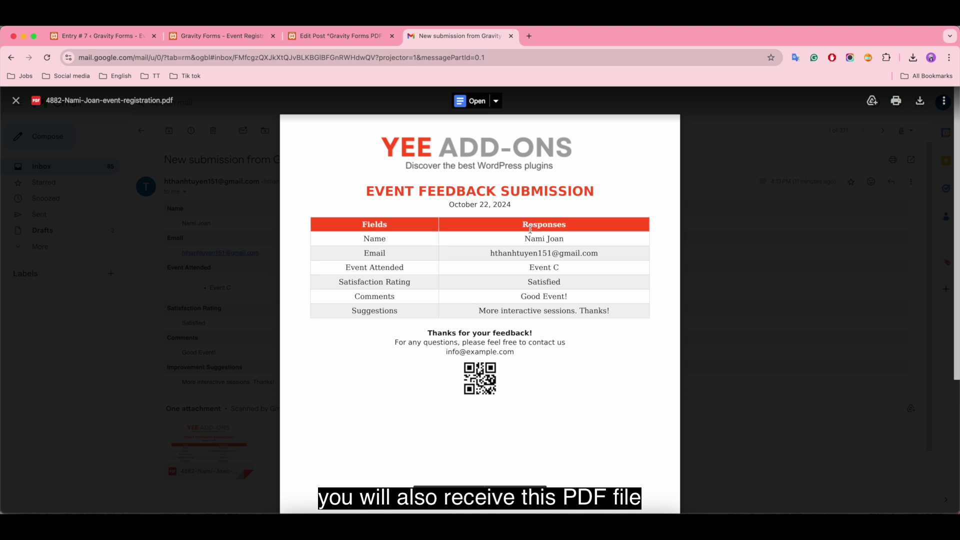
{"action": "left_click_drag", "start_coordinate": [519, 236], "coordinate": [630, 323]}
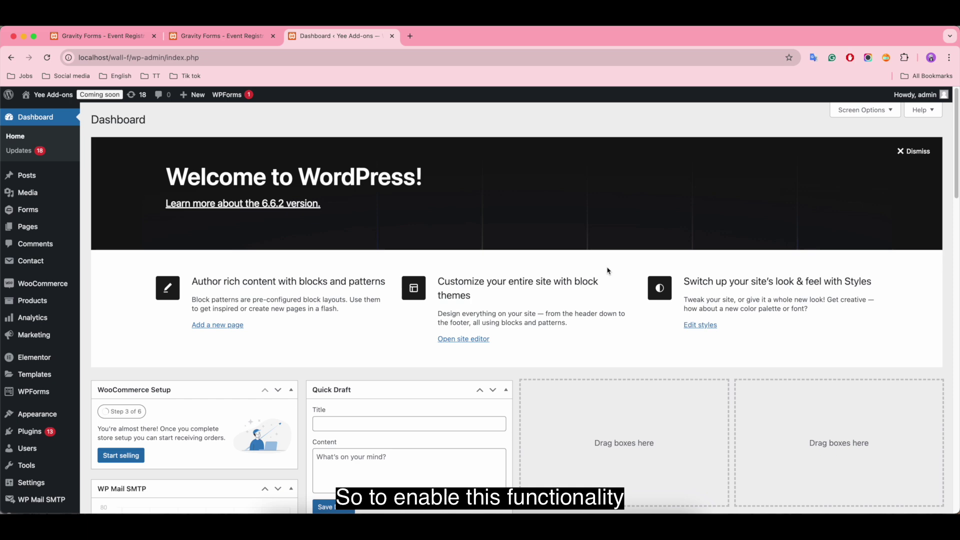
Find the add-ons.org Gravity Forms PDF + Drag And Drop Template Builder plugin, then install and activate it
{"action": "mouse_move", "coordinate": [40, 433]}
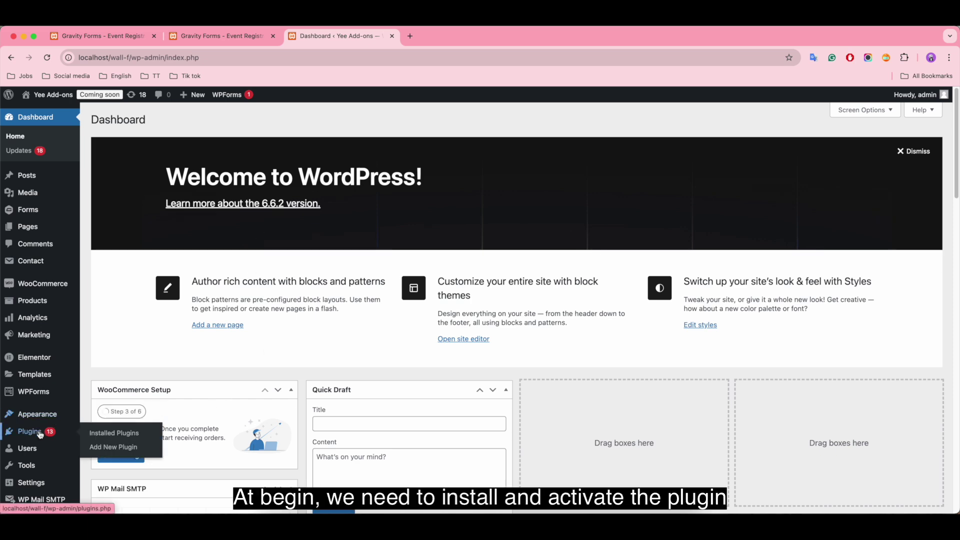
{"action": "left_click", "coordinate": [120, 449]}
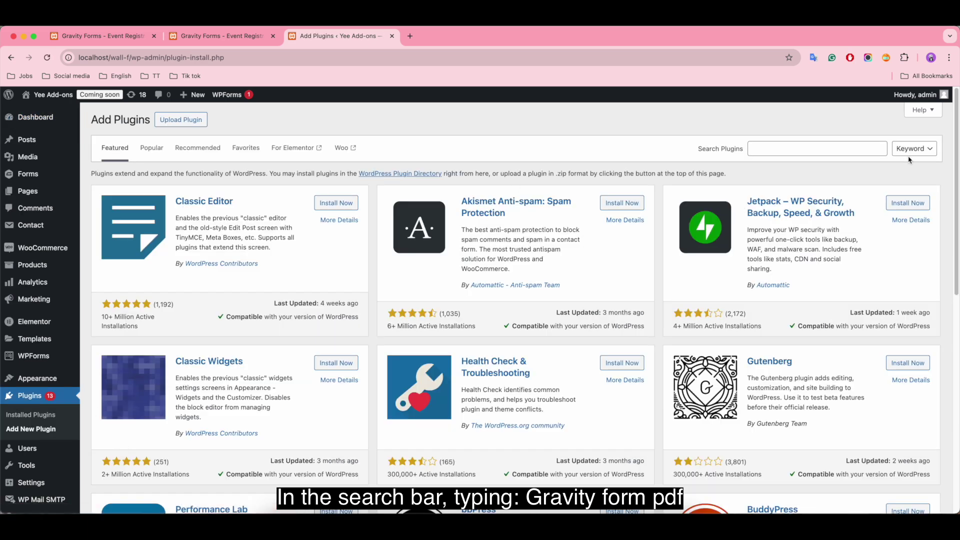
{"action": "left_click", "coordinate": [850, 149]}
{"action": "type", "text": "gravity form pdf"}
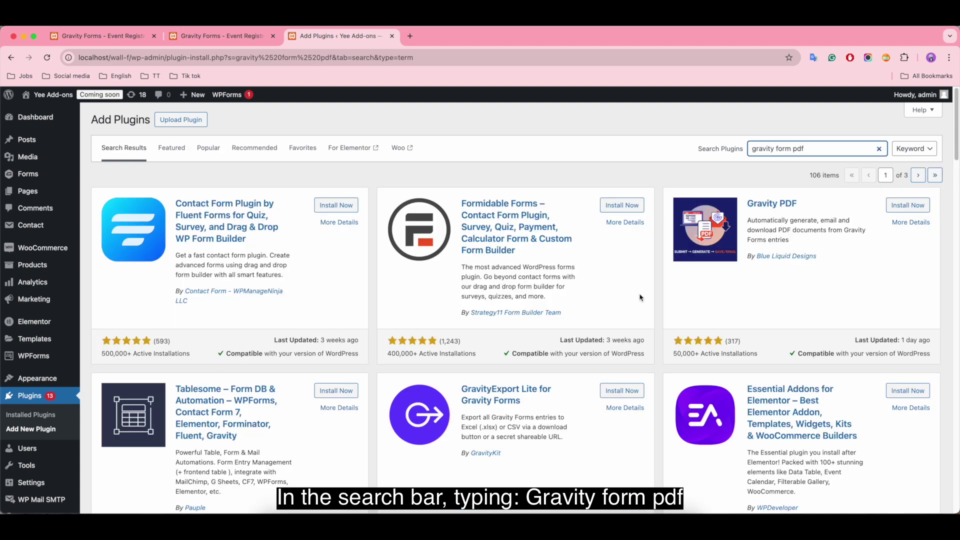
{"action": "scroll", "coordinate": [439, 385], "scroll_direction": "down", "scroll_amount": 6}
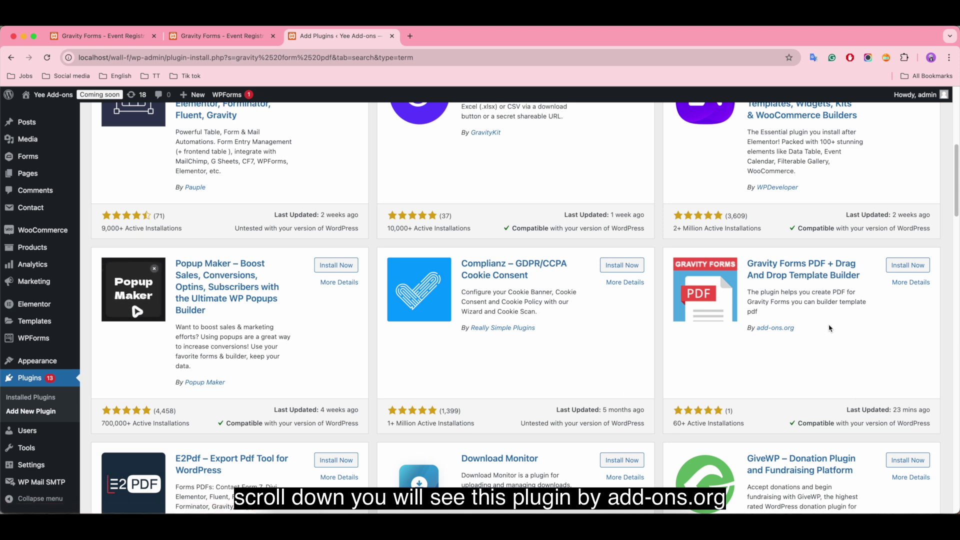
{"action": "left_click_drag", "start_coordinate": [810, 329], "coordinate": [746, 328]}
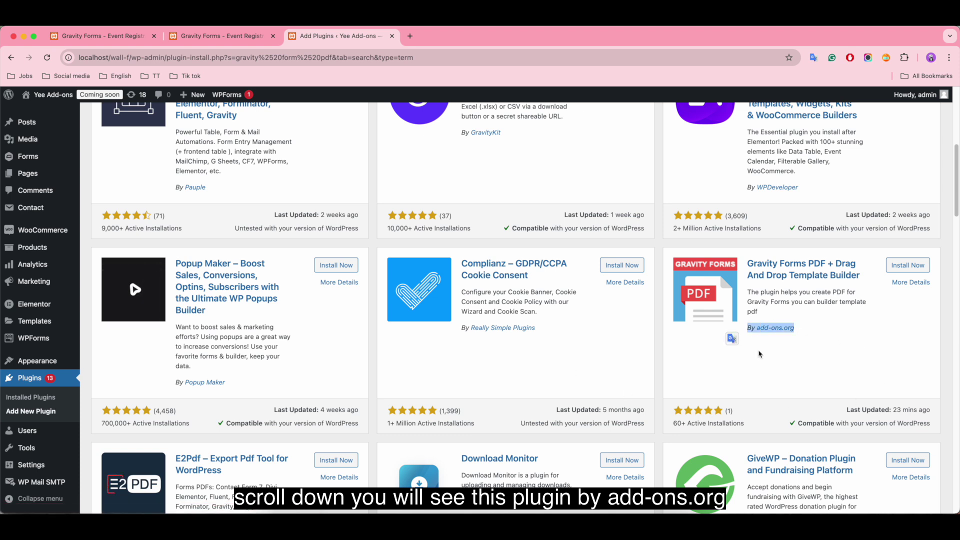
{"action": "left_click", "coordinate": [799, 347]}
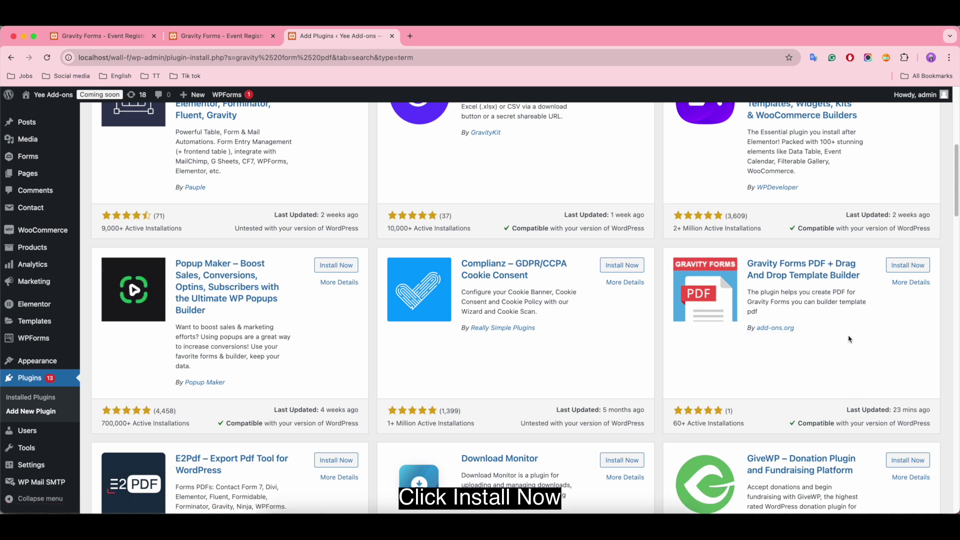
{"action": "left_click", "coordinate": [908, 265]}
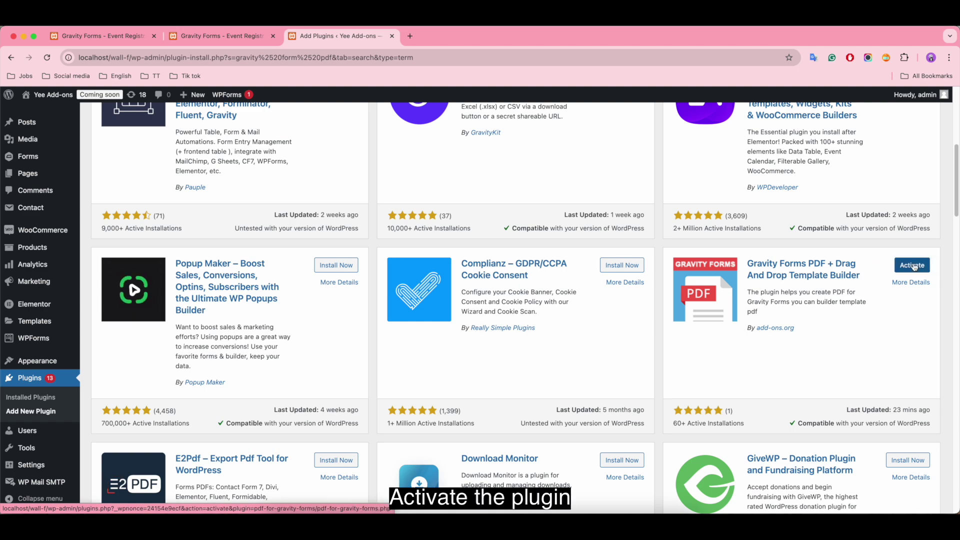
{"action": "left_click", "coordinate": [913, 266]}
Go to the PDF Templates list from the admin sidebar
{"action": "scroll", "coordinate": [372, 340], "scroll_direction": "down", "scroll_amount": 15}
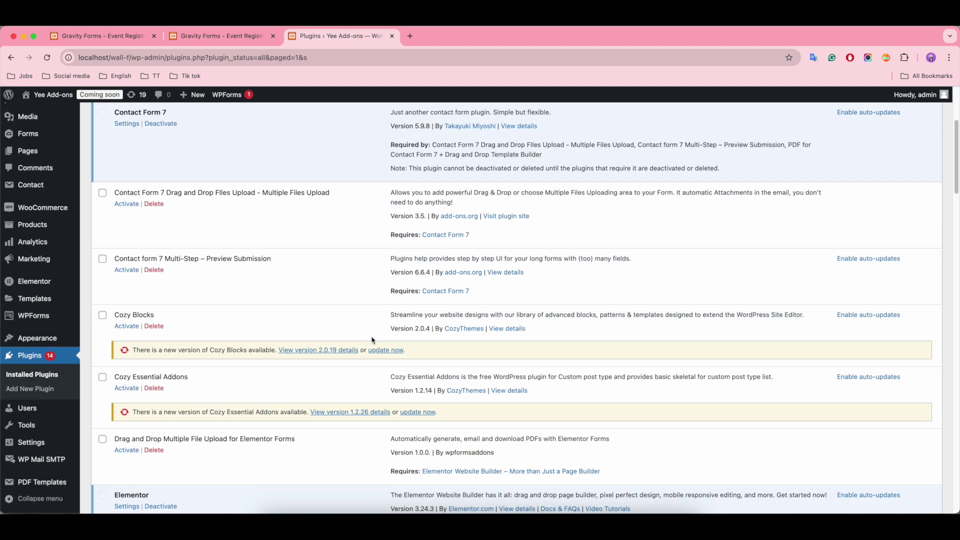
{"action": "scroll", "coordinate": [371, 340], "scroll_direction": "down", "scroll_amount": 5}
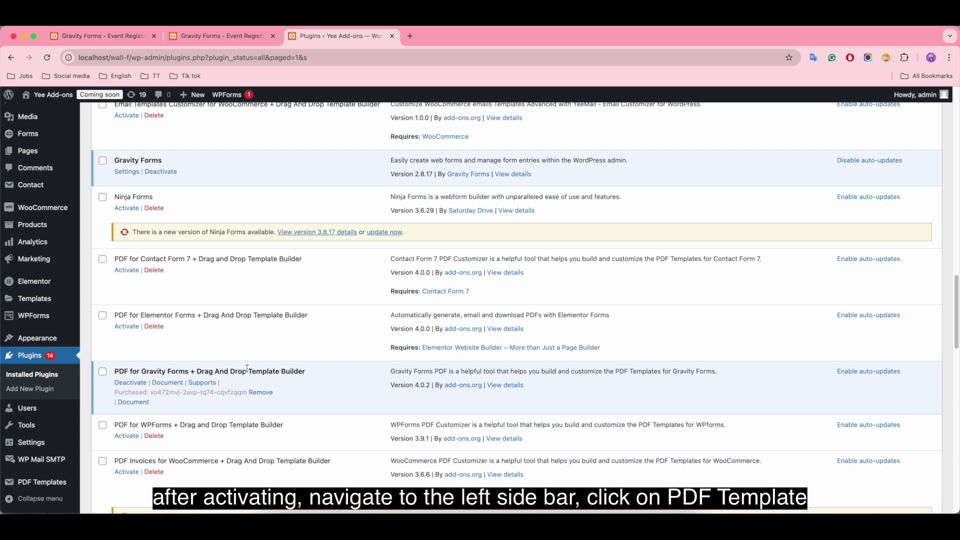
{"action": "mouse_move", "coordinate": [36, 482]}
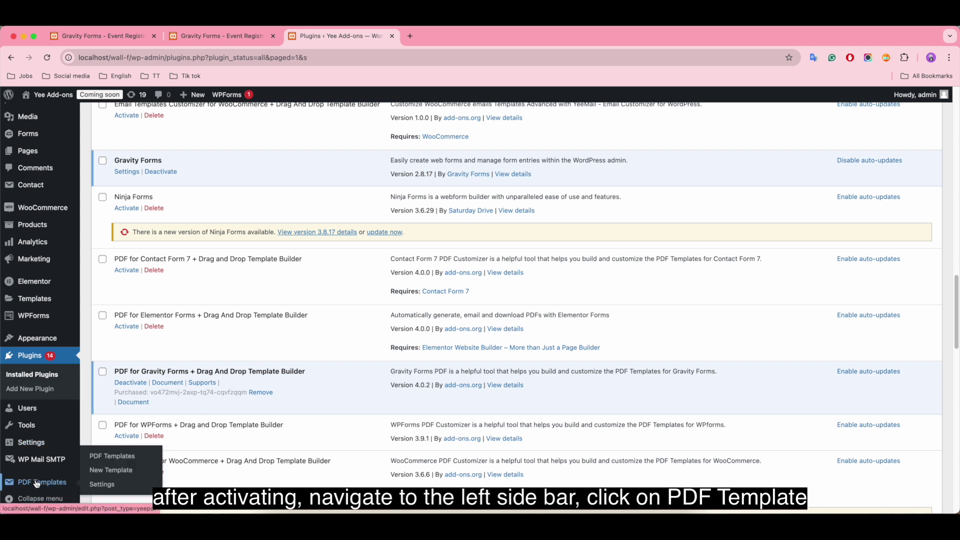
{"action": "left_click", "coordinate": [53, 483]}
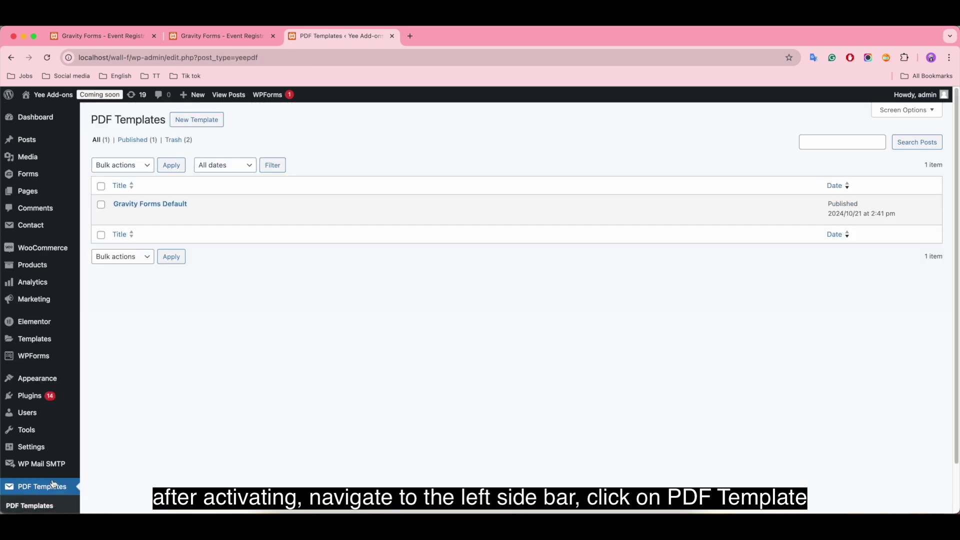
Create a template titled 'Gravity Forms PDF for Event Registration' linked to Gravity Forms - Event Registration
{"action": "left_click", "coordinate": [189, 118]}
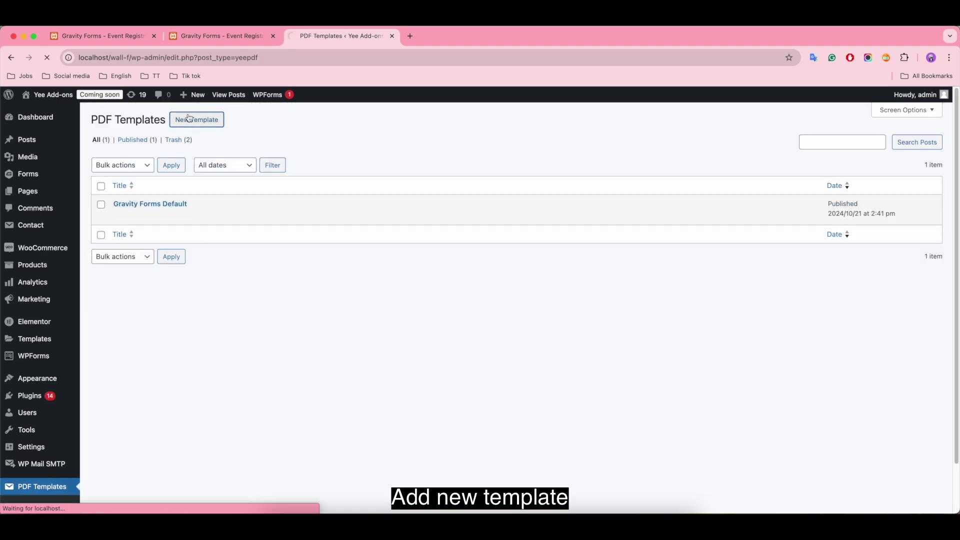
{"action": "type", "text": "Gravity For"}
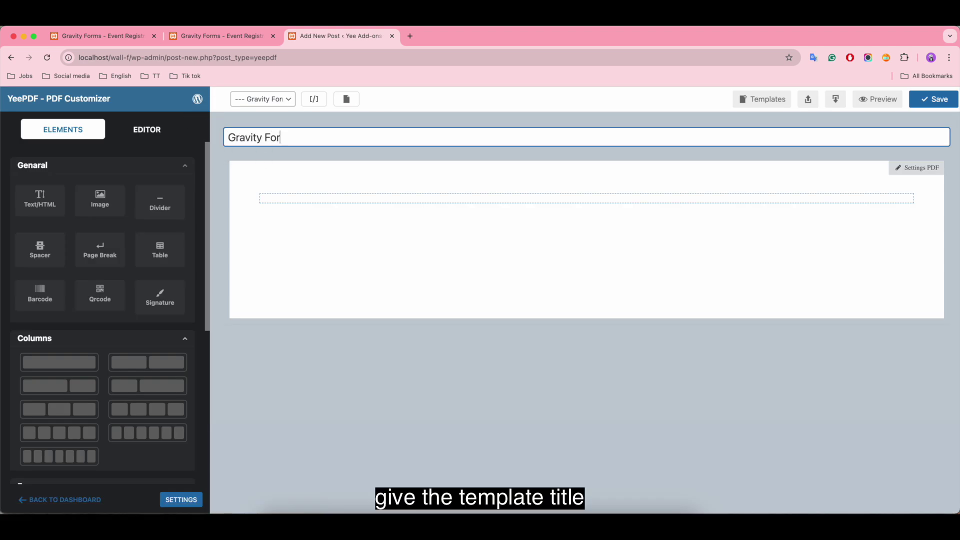
{"action": "type", "text": "ms PDF for Event Registration"}
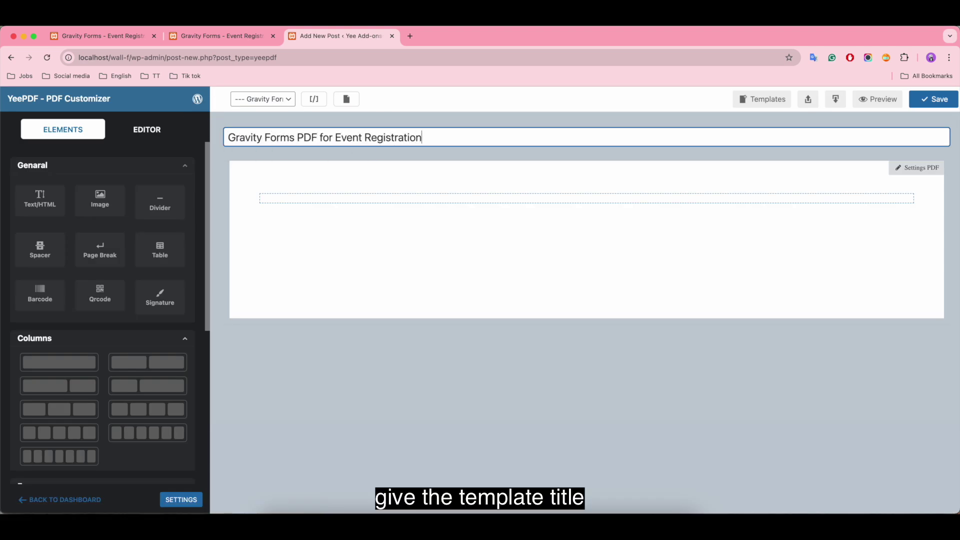
{"action": "left_click", "coordinate": [284, 98]}
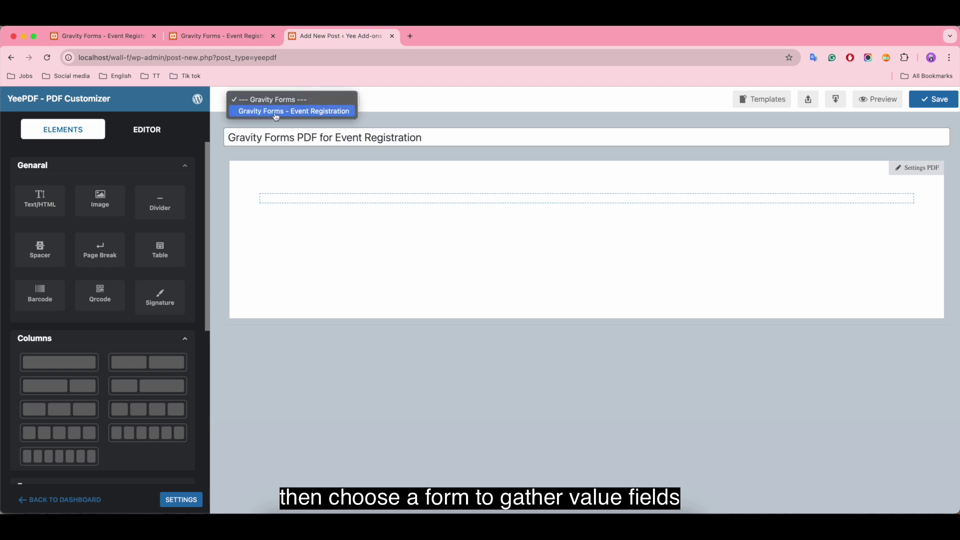
{"action": "left_click", "coordinate": [324, 111]}
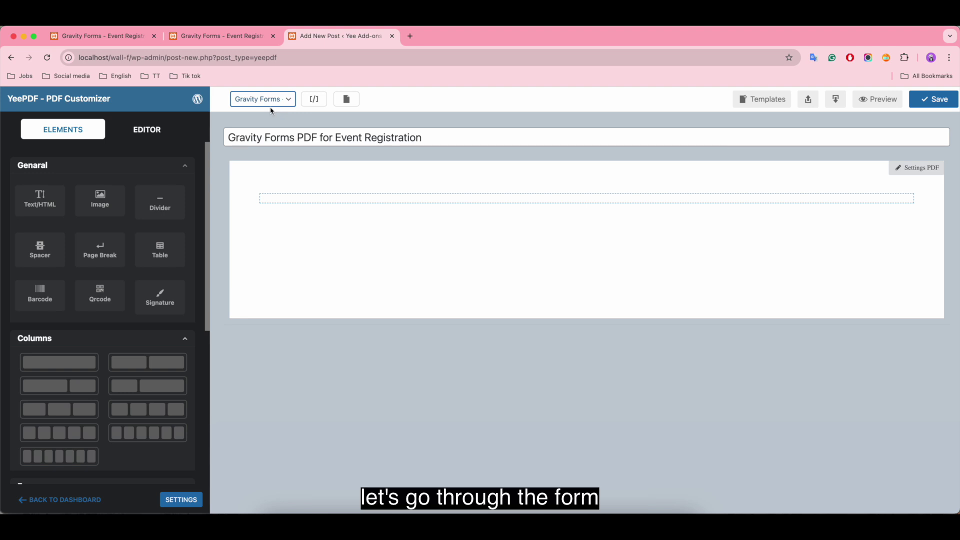
Look over the Event Registration form's fields in the Gravity Forms editor
{"action": "left_click", "coordinate": [103, 36]}
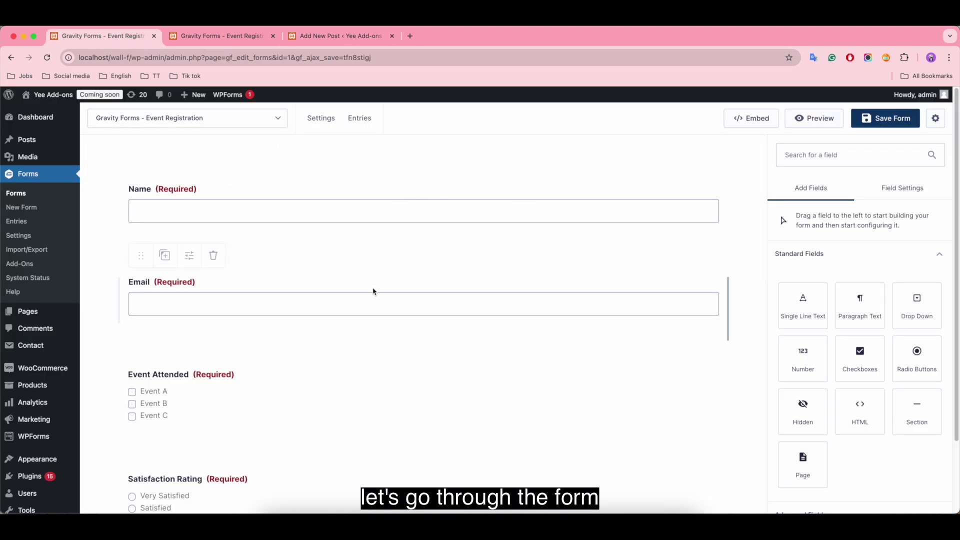
{"action": "scroll", "coordinate": [381, 339], "scroll_direction": "down", "scroll_amount": 3}
{"action": "scroll", "coordinate": [383, 340], "scroll_direction": "down", "scroll_amount": 20}
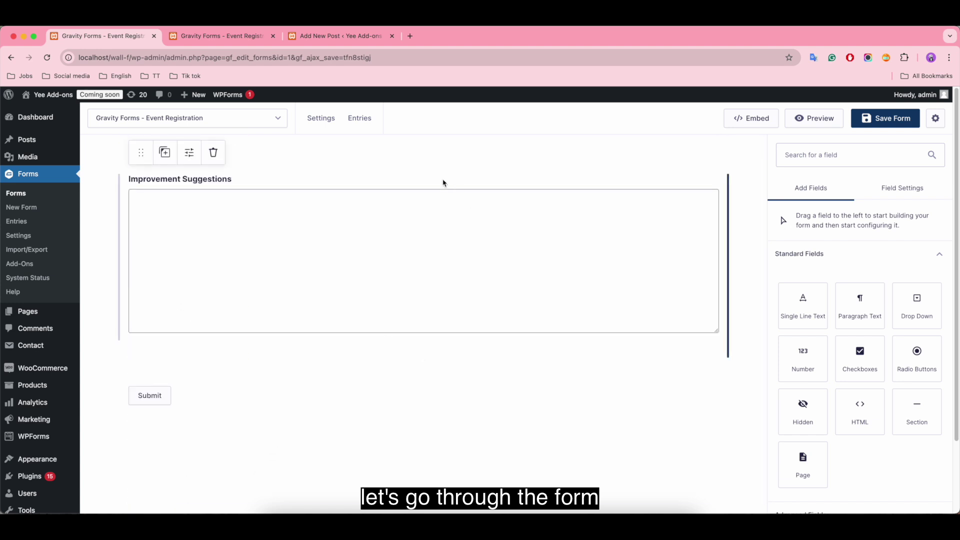
Scroll the form preview showing Name, Email, Event Attended, Satisfaction Rating, Comments and Improvement Suggestions
{"action": "left_click", "coordinate": [234, 39]}
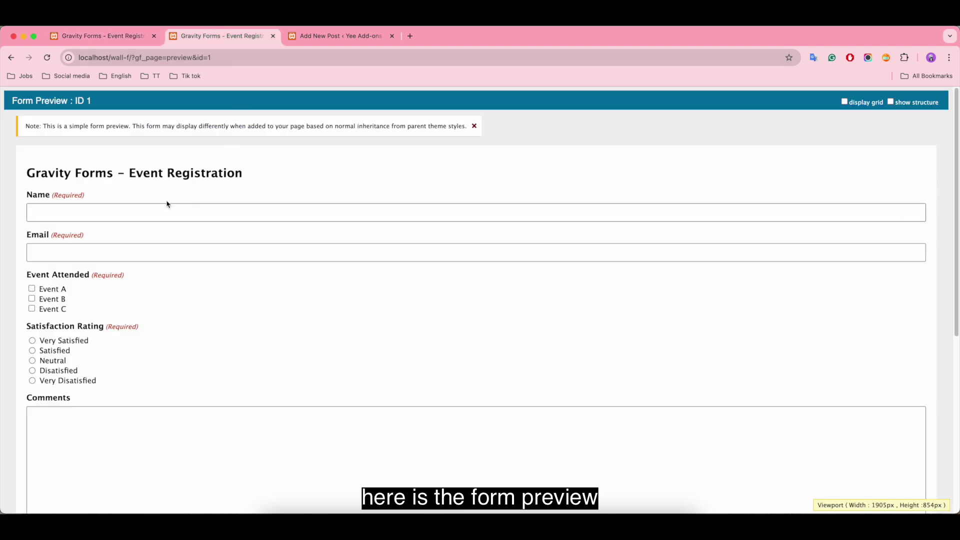
{"action": "left_click", "coordinate": [474, 125]}
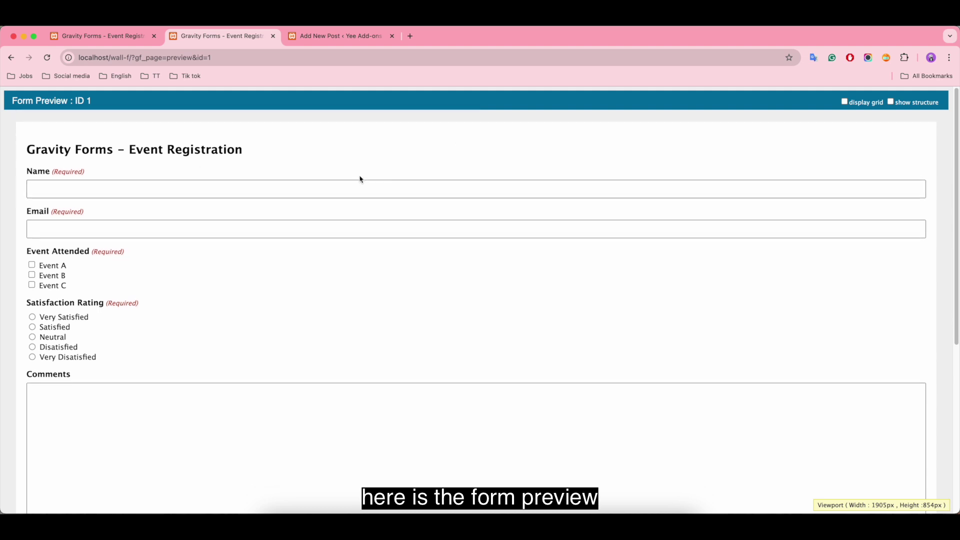
{"action": "scroll", "coordinate": [359, 177], "scroll_direction": "down", "scroll_amount": 1}
{"action": "scroll", "coordinate": [359, 178], "scroll_direction": "down", "scroll_amount": 5}
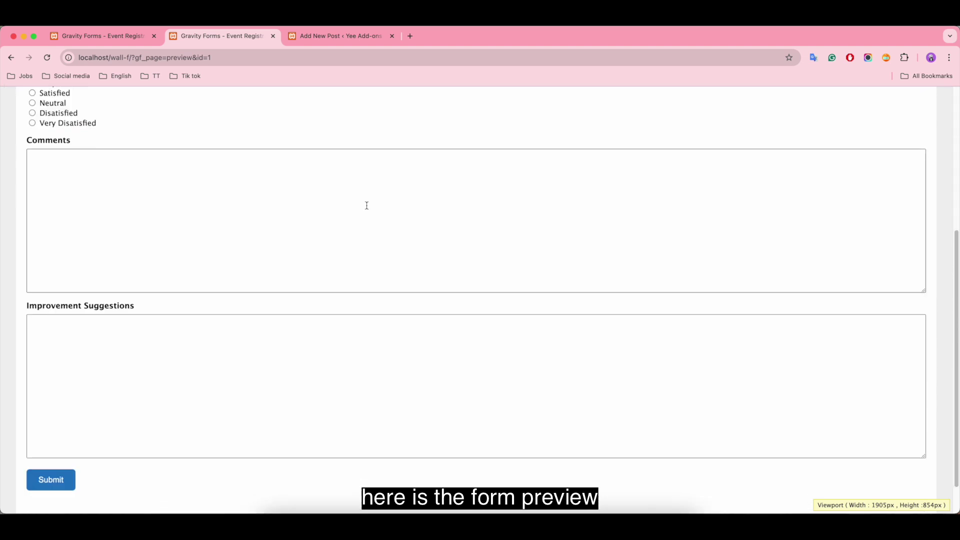
{"action": "scroll", "coordinate": [526, 235], "scroll_direction": "up", "scroll_amount": 3}
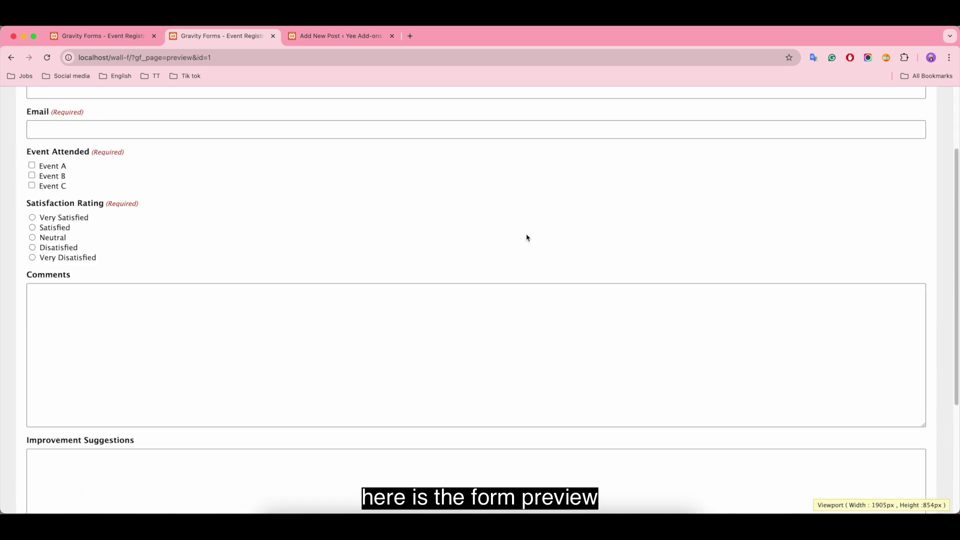
{"action": "scroll", "coordinate": [527, 238], "scroll_direction": "up", "scroll_amount": 2}
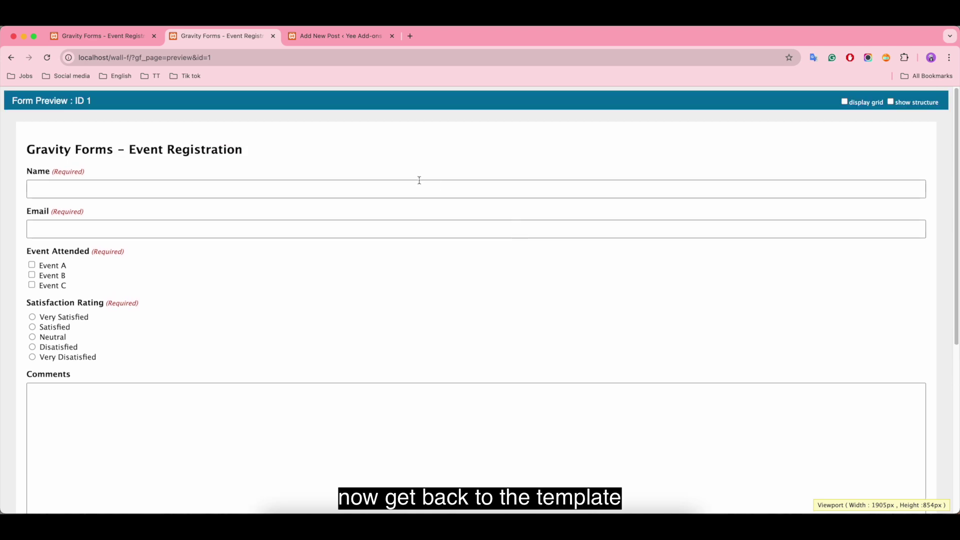
Save the Gravity Forms PDF for Event Registration template and check its Gravity Forms field shortcodes
{"action": "left_click", "coordinate": [349, 39]}
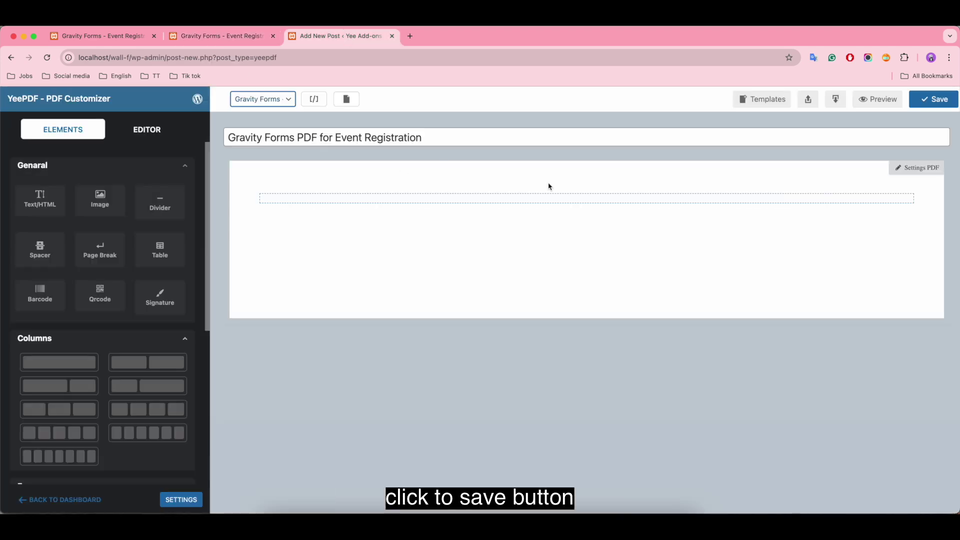
{"action": "left_click", "coordinate": [934, 99]}
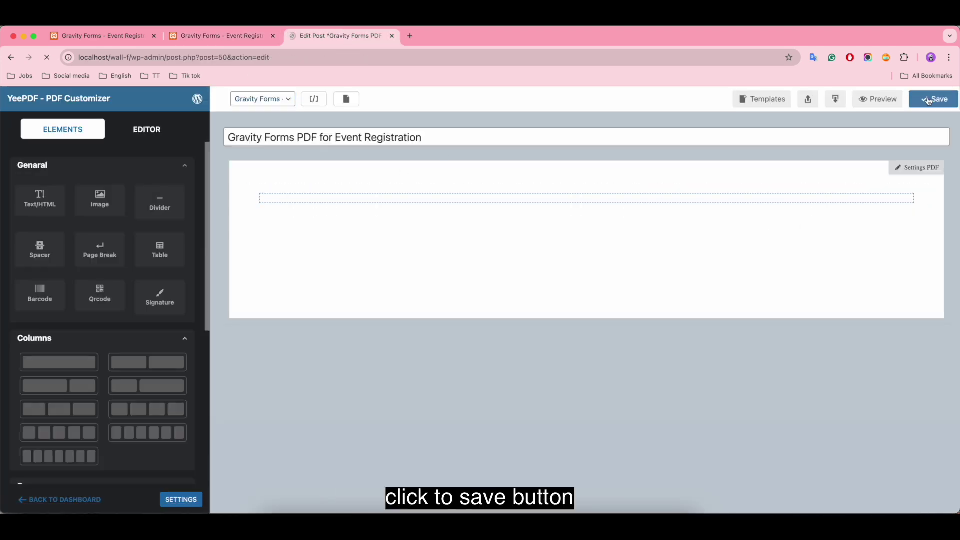
{"action": "left_click", "coordinate": [315, 99]}
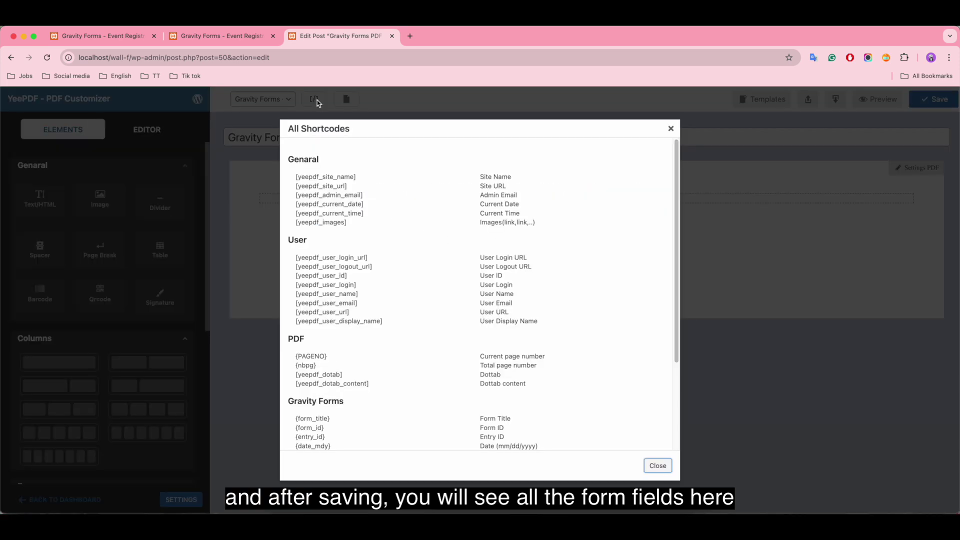
{"action": "scroll", "coordinate": [481, 348], "scroll_direction": "down", "scroll_amount": 5}
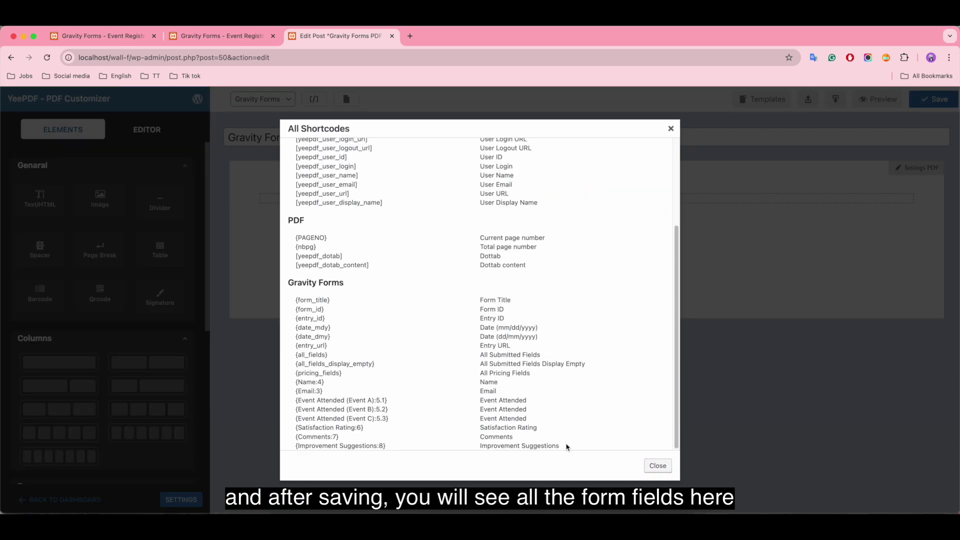
{"action": "left_click_drag", "start_coordinate": [558, 446], "coordinate": [466, 351]}
{"action": "left_click", "coordinate": [618, 414]}
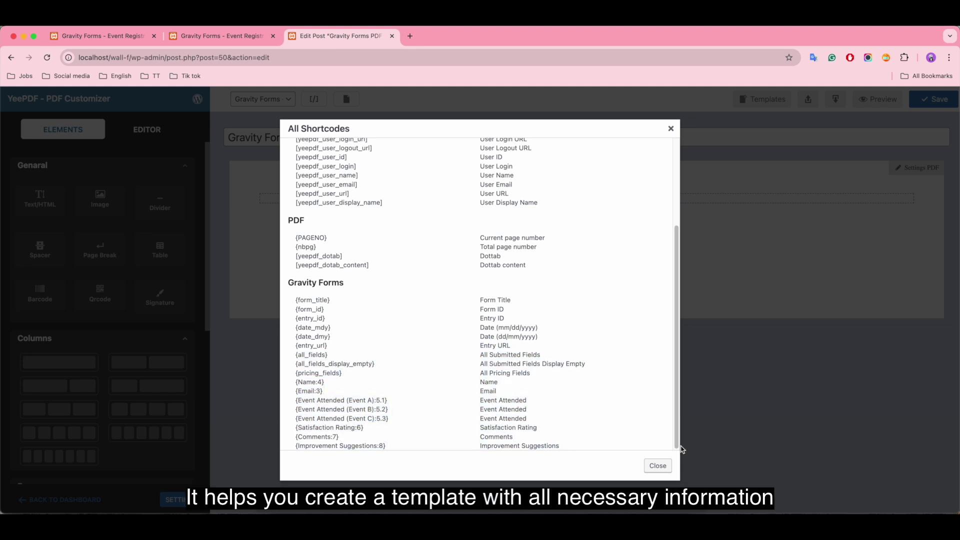
{"action": "left_click", "coordinate": [657, 466]}
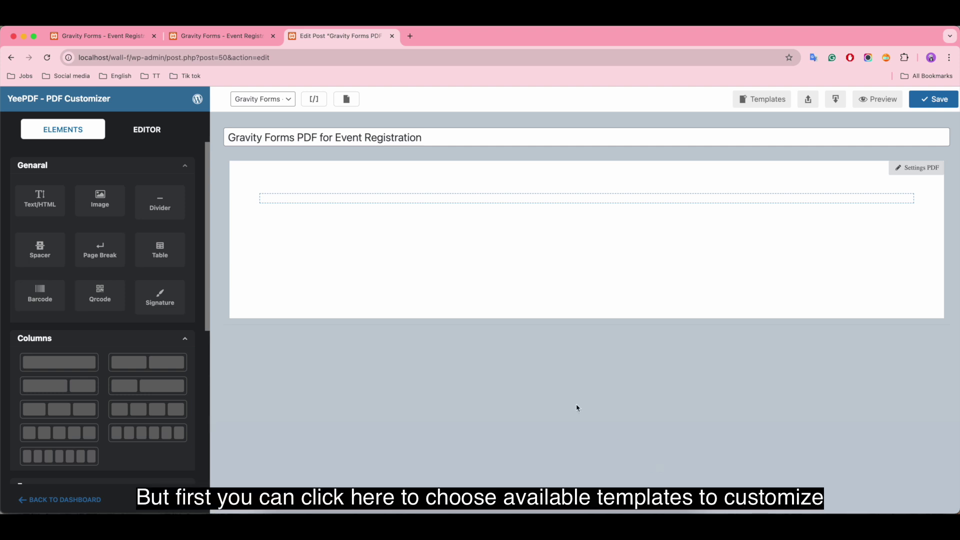
Import the Agreement starter template onto the canvas
{"action": "left_click", "coordinate": [767, 96]}
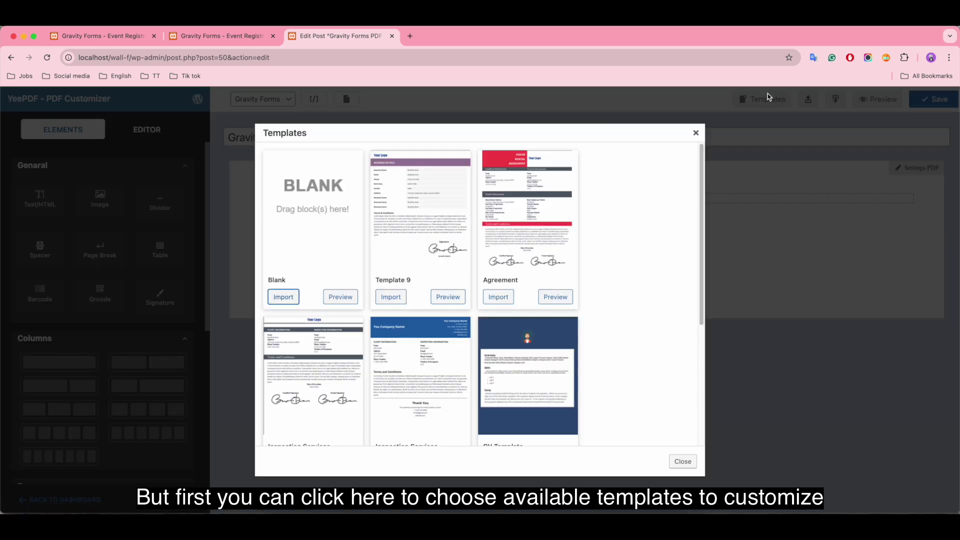
{"action": "scroll", "coordinate": [492, 278], "scroll_direction": "down", "scroll_amount": 5}
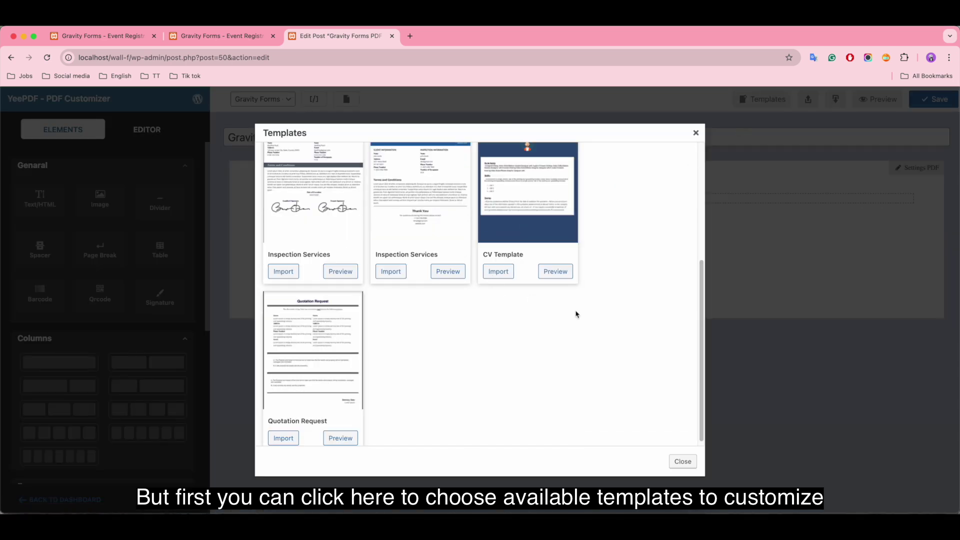
{"action": "scroll", "coordinate": [625, 333], "scroll_direction": "up", "scroll_amount": 5}
{"action": "left_click", "coordinate": [498, 297]}
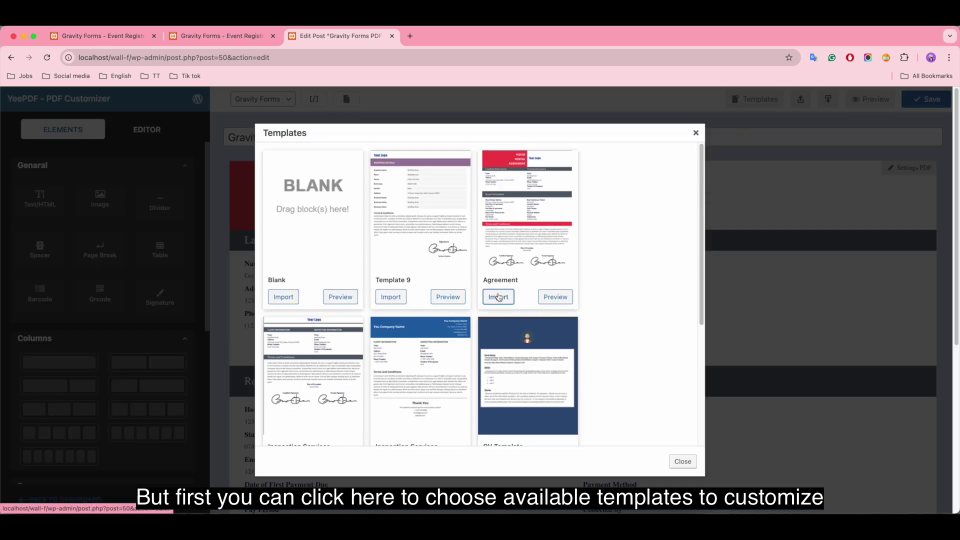
{"action": "left_click", "coordinate": [695, 132]}
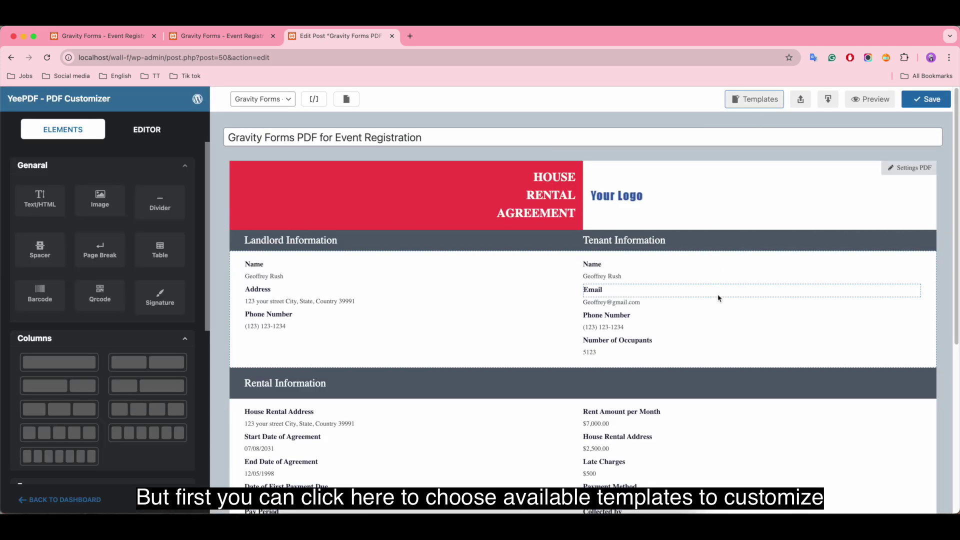
{"action": "scroll", "coordinate": [722, 300], "scroll_direction": "down", "scroll_amount": 5}
{"action": "scroll", "coordinate": [721, 315], "scroll_direction": "up", "scroll_amount": 5}
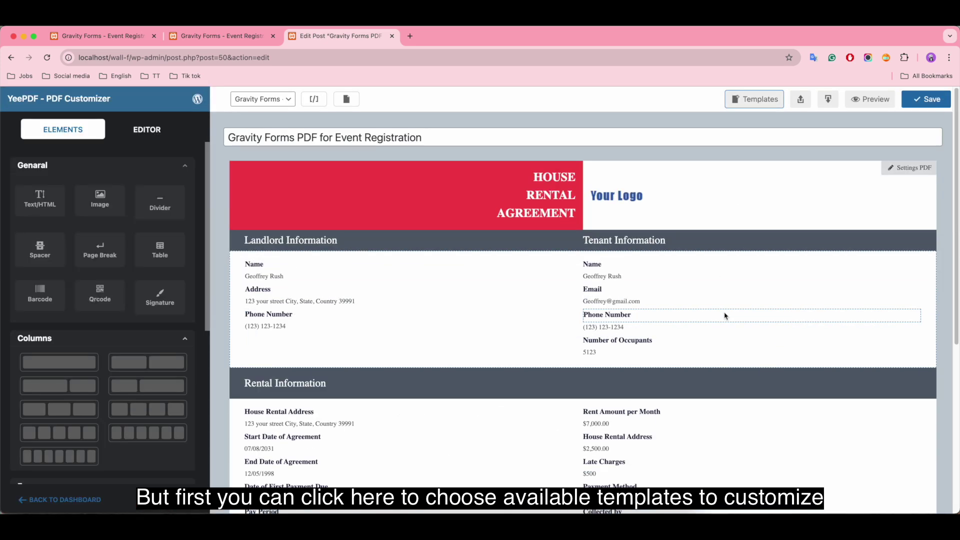
Replace it with the Inspection Services starter template
{"action": "left_click", "coordinate": [755, 99]}
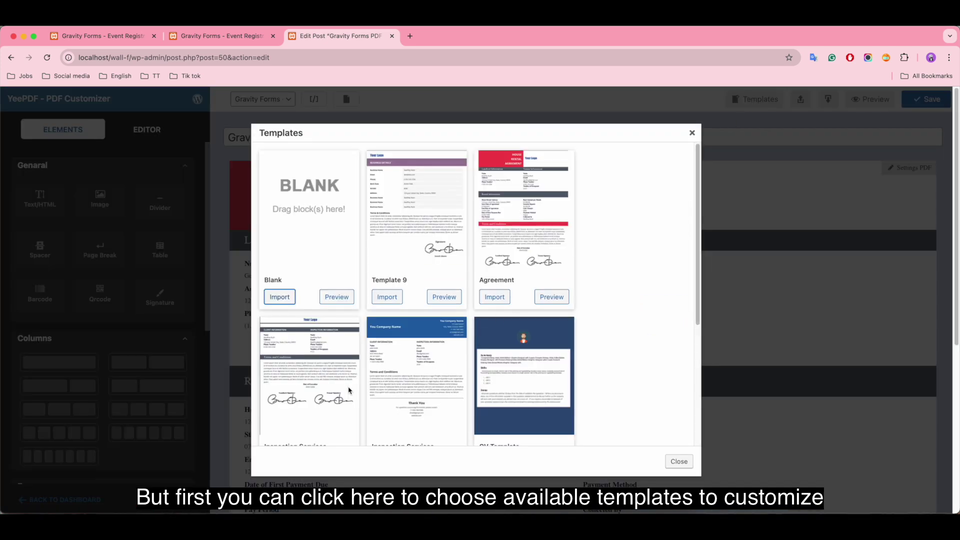
{"action": "scroll", "coordinate": [349, 390], "scroll_direction": "down", "scroll_amount": 3}
{"action": "left_click", "coordinate": [280, 392]}
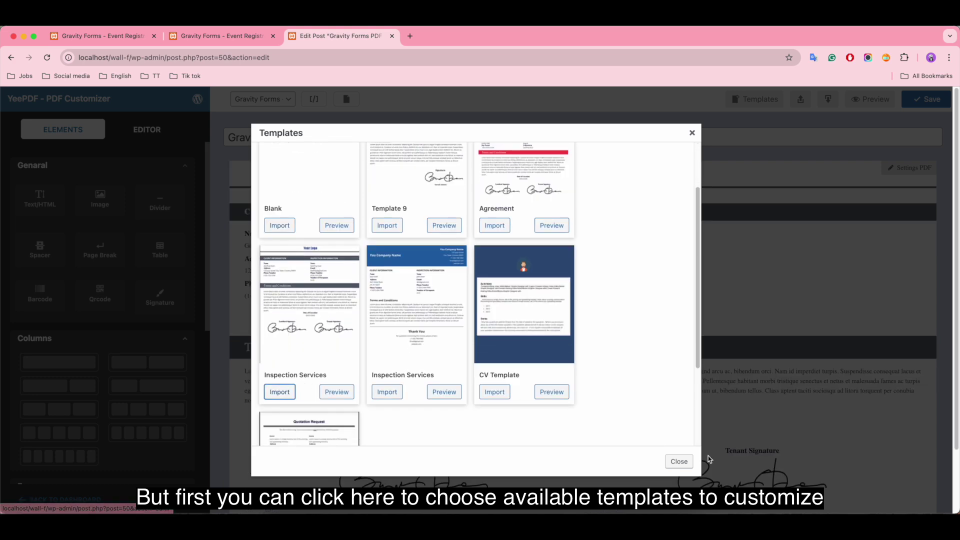
{"action": "left_click", "coordinate": [688, 459]}
{"action": "scroll", "coordinate": [758, 407], "scroll_direction": "down", "scroll_amount": 3}
{"action": "scroll", "coordinate": [758, 407], "scroll_direction": "up", "scroll_amount": 3}
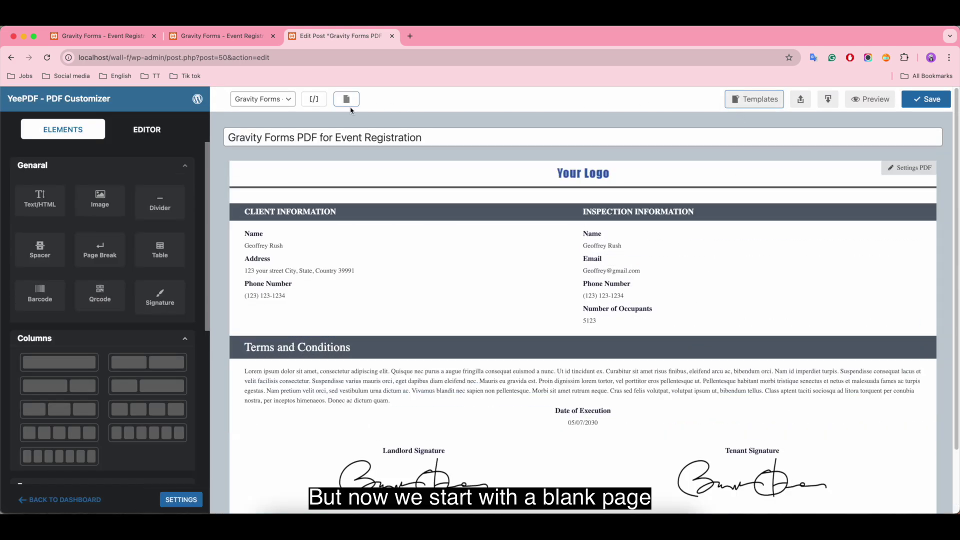
Reset the canvas to a blank page, confirming that the Inspection Services layout will be discarded
{"action": "left_click", "coordinate": [346, 100]}
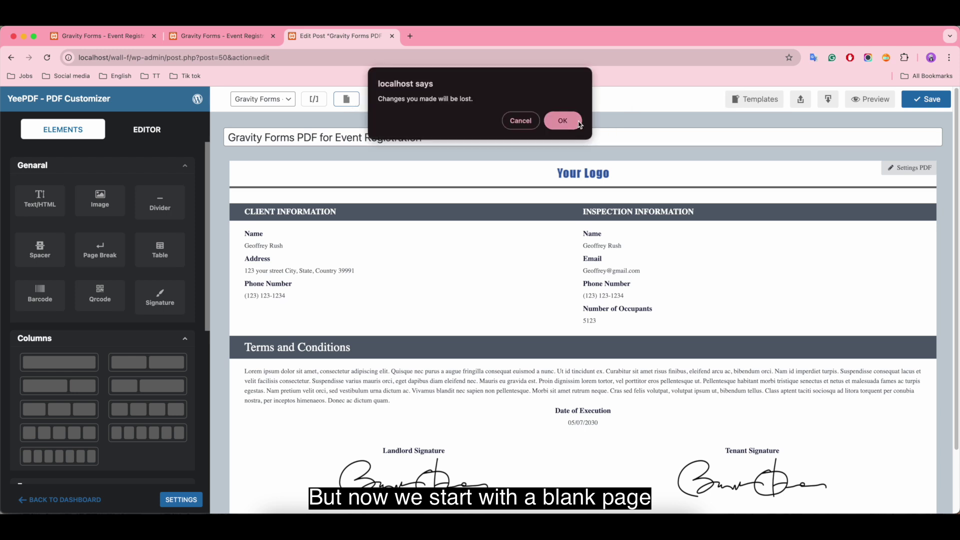
{"action": "left_click", "coordinate": [579, 121]}
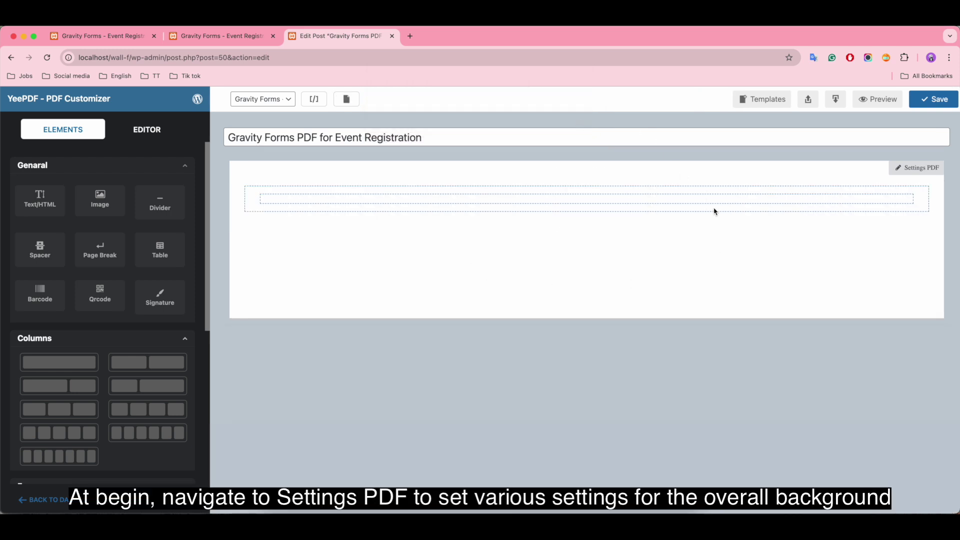
Keep the PDF page in portrait orientation on A4 paper
{"action": "left_click", "coordinate": [917, 169]}
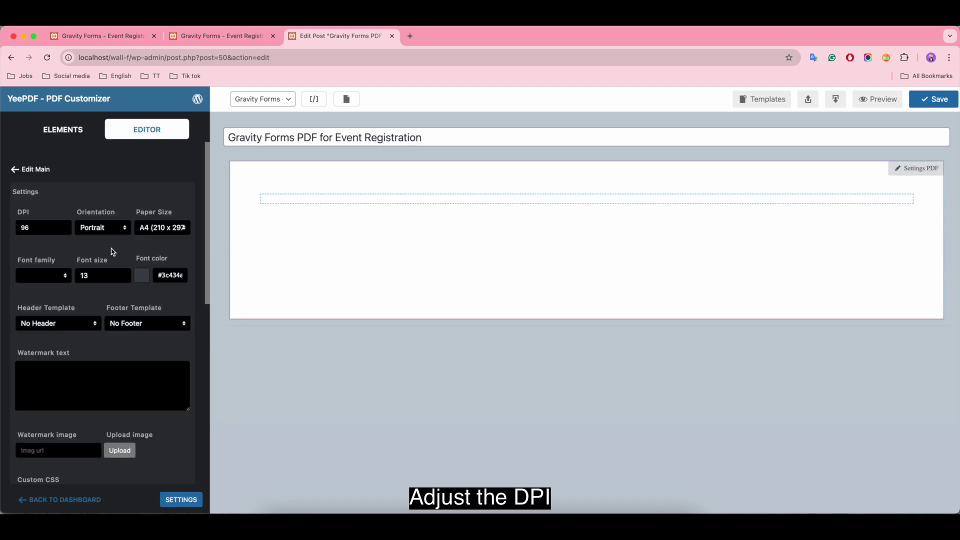
{"action": "left_click", "coordinate": [56, 228]}
{"action": "left_click", "coordinate": [113, 229]}
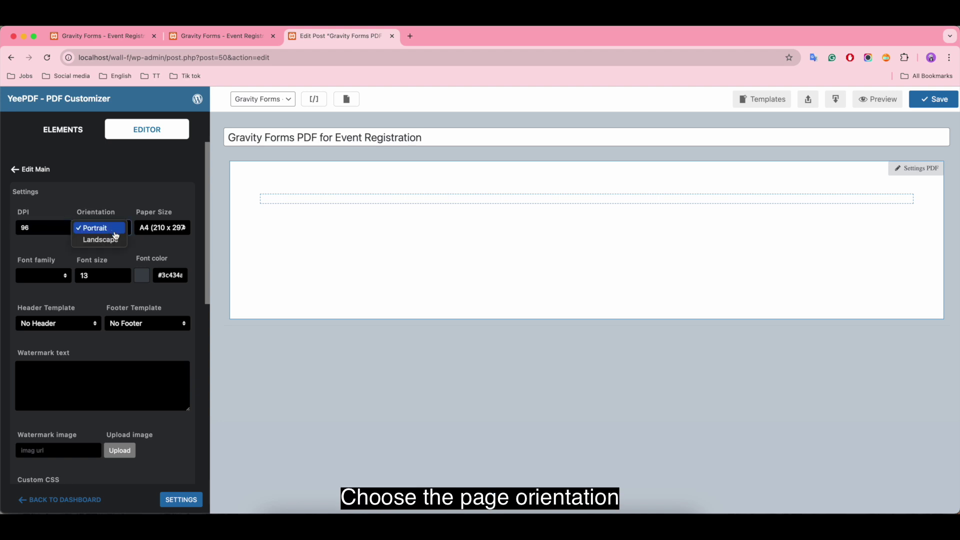
{"action": "left_click", "coordinate": [169, 230]}
{"action": "left_click", "coordinate": [169, 230]}
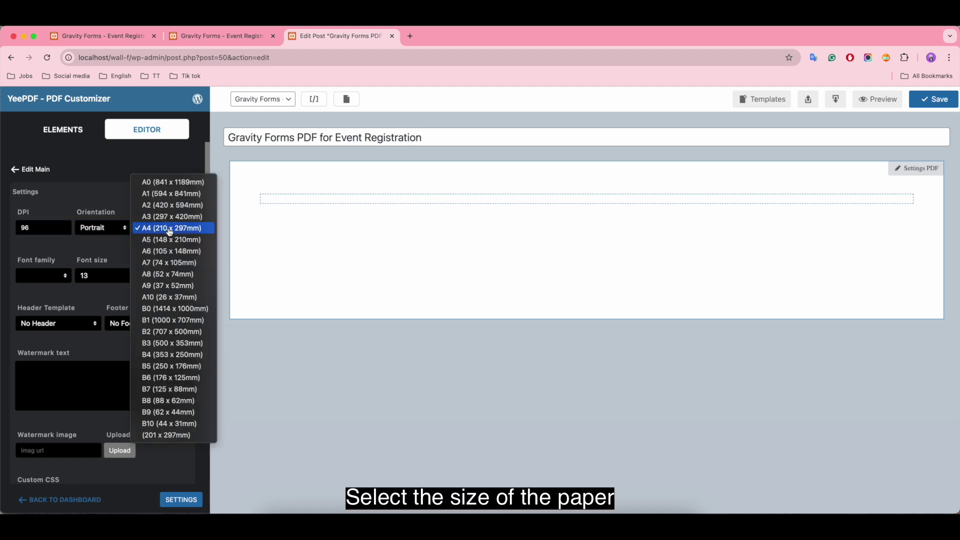
{"action": "left_click", "coordinate": [196, 228]}
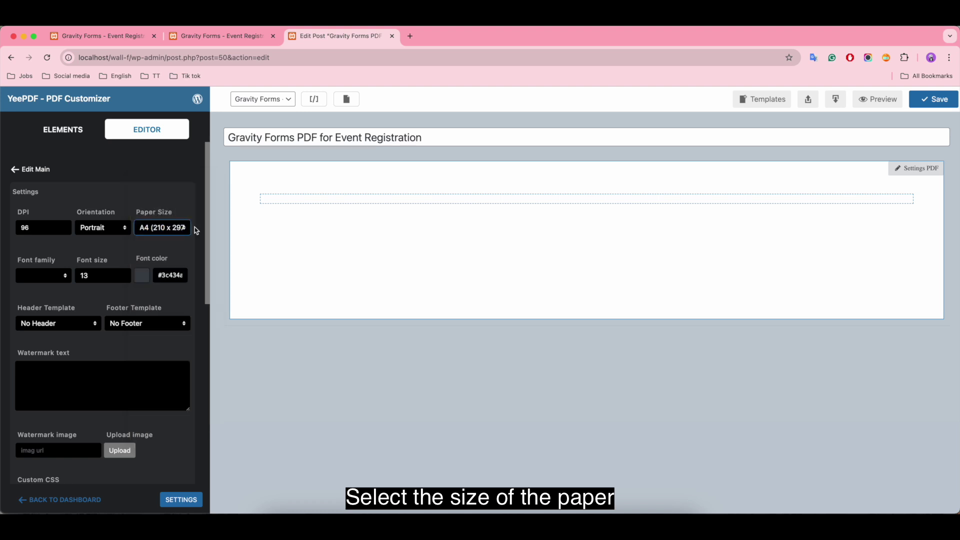
Set the font to dejavusans, size 14, colour #0a0a0a, with no header or footer
{"action": "left_click", "coordinate": [43, 276]}
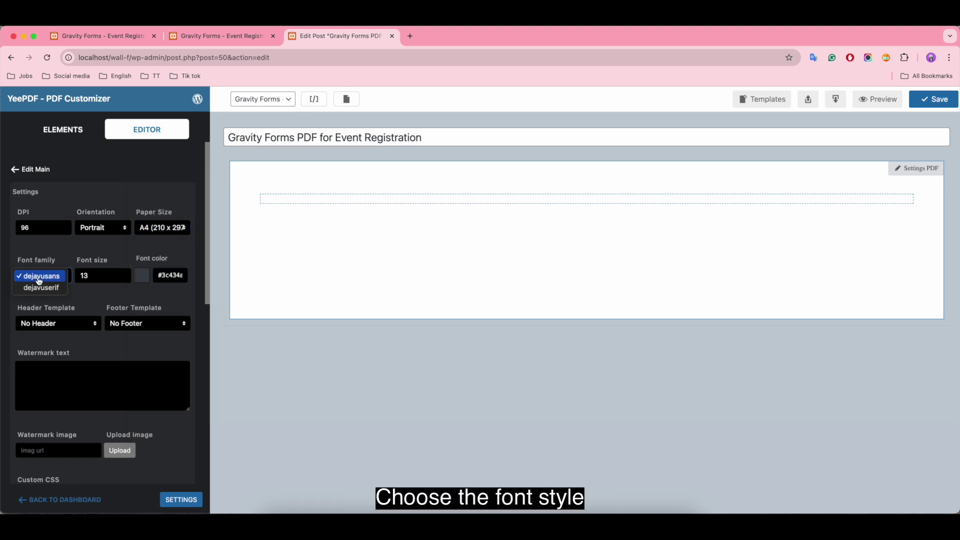
{"action": "left_click", "coordinate": [39, 281]}
{"action": "left_click", "coordinate": [92, 274]}
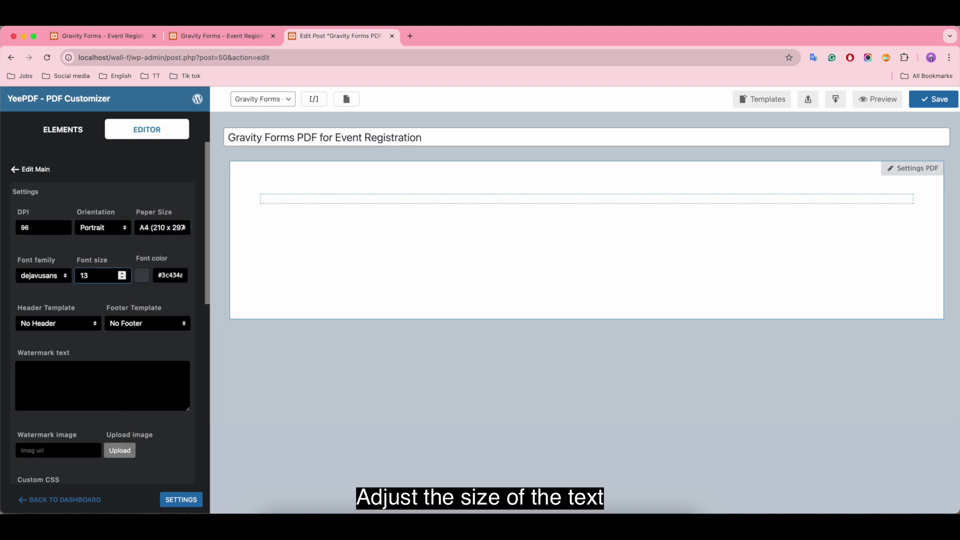
{"action": "left_click", "coordinate": [142, 275]}
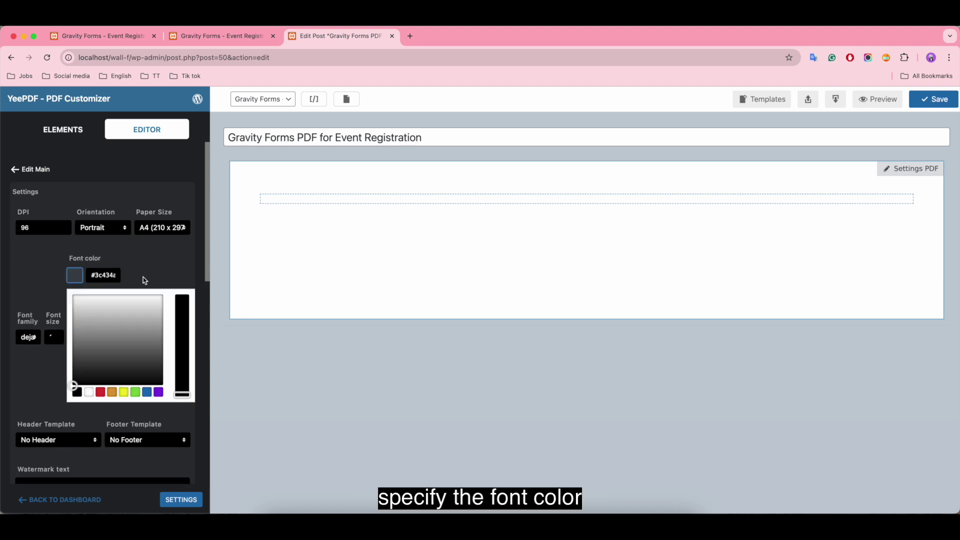
{"action": "left_click", "coordinate": [88, 383]}
{"action": "left_click", "coordinate": [24, 286]}
{"action": "left_click", "coordinate": [90, 326]}
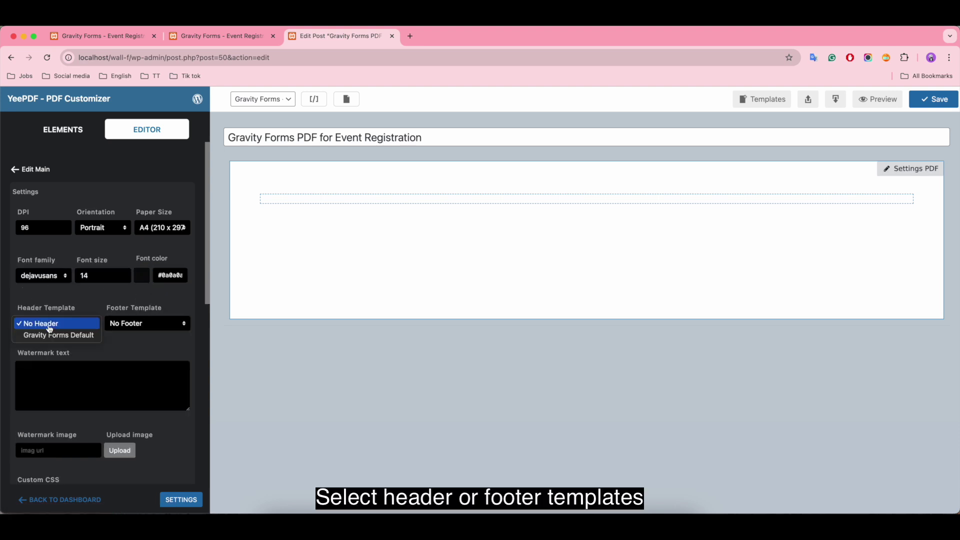
{"action": "left_click", "coordinate": [144, 322]}
{"action": "left_click", "coordinate": [145, 323]}
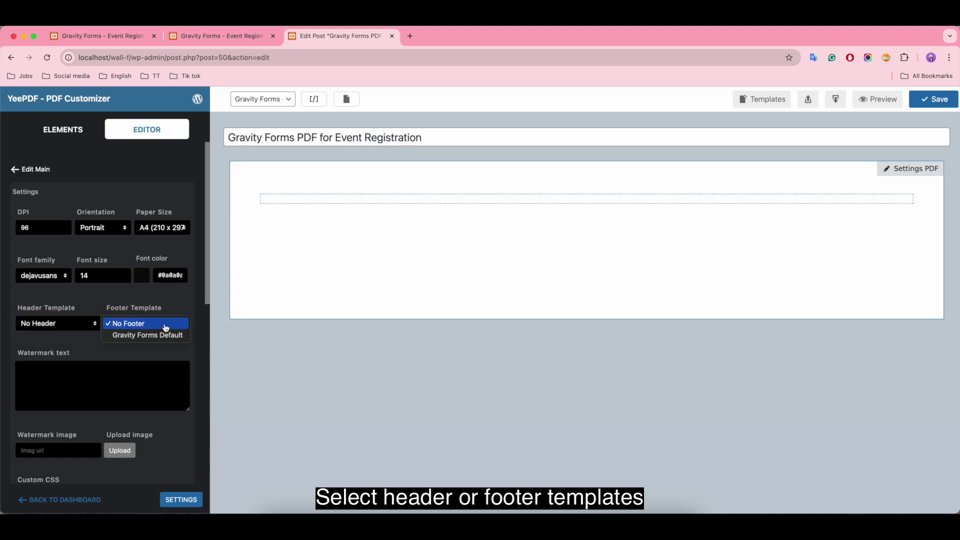
{"action": "left_click", "coordinate": [114, 386]}
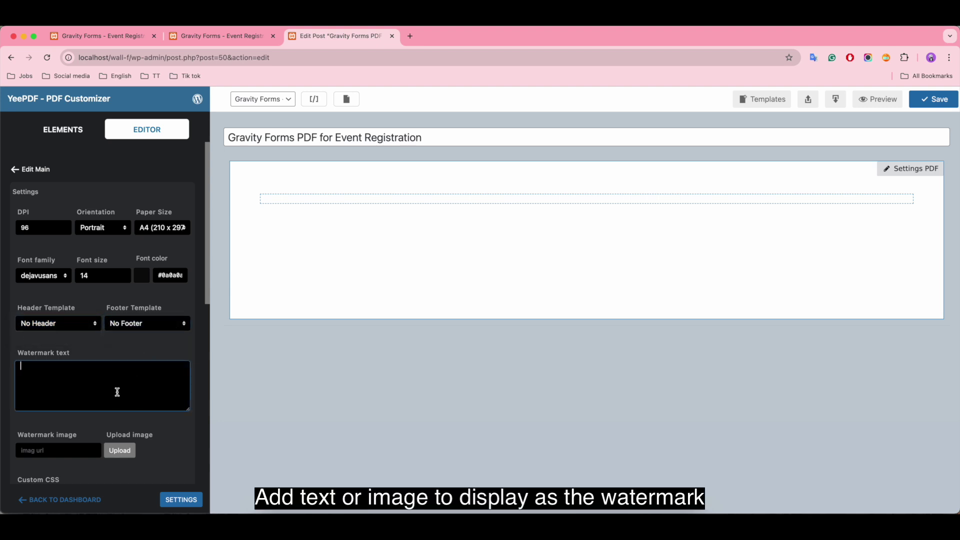
Set the page background colour to white #ffffff
{"action": "scroll", "coordinate": [126, 395], "scroll_direction": "down", "scroll_amount": 1}
{"action": "scroll", "coordinate": [126, 396], "scroll_direction": "down", "scroll_amount": 5}
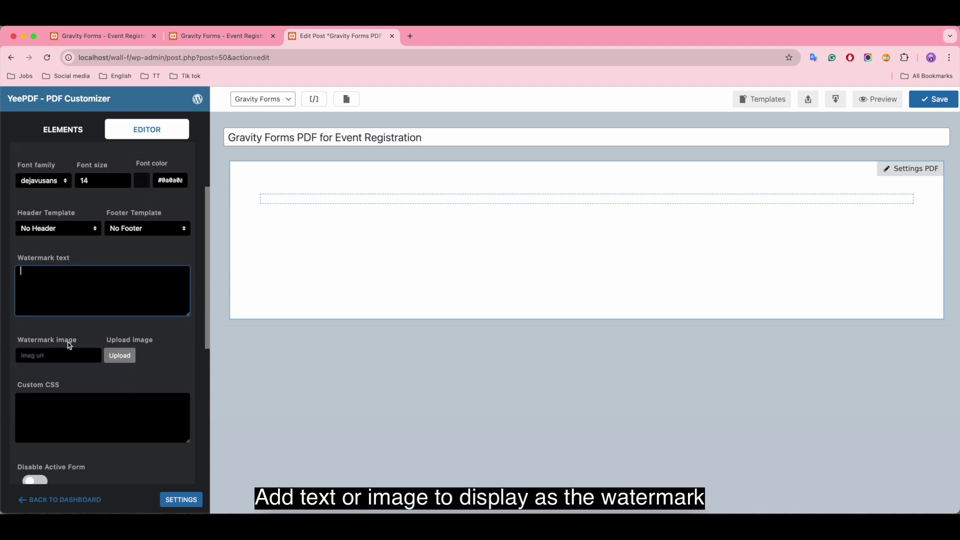
{"action": "left_click", "coordinate": [45, 354]}
{"action": "scroll", "coordinate": [45, 353], "scroll_direction": "down", "scroll_amount": 4}
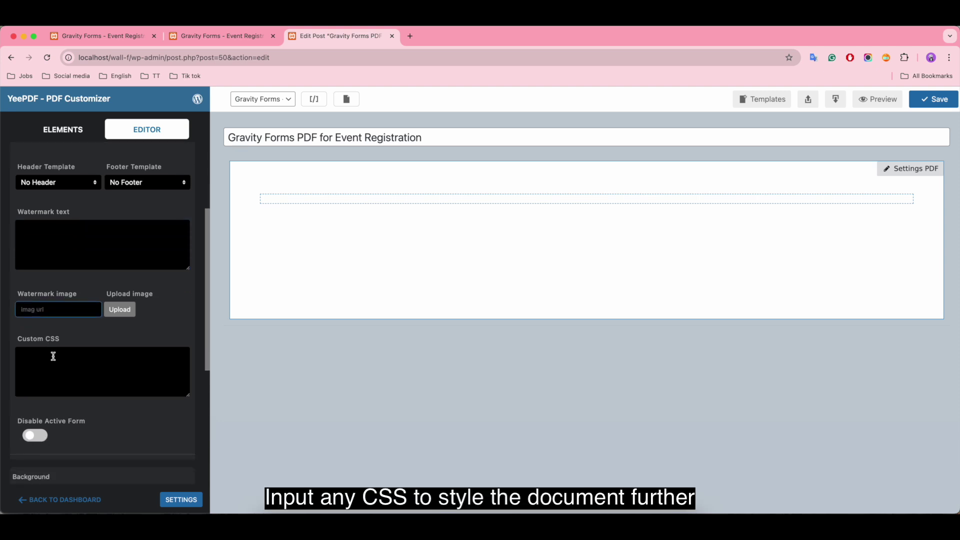
{"action": "left_click", "coordinate": [45, 338]}
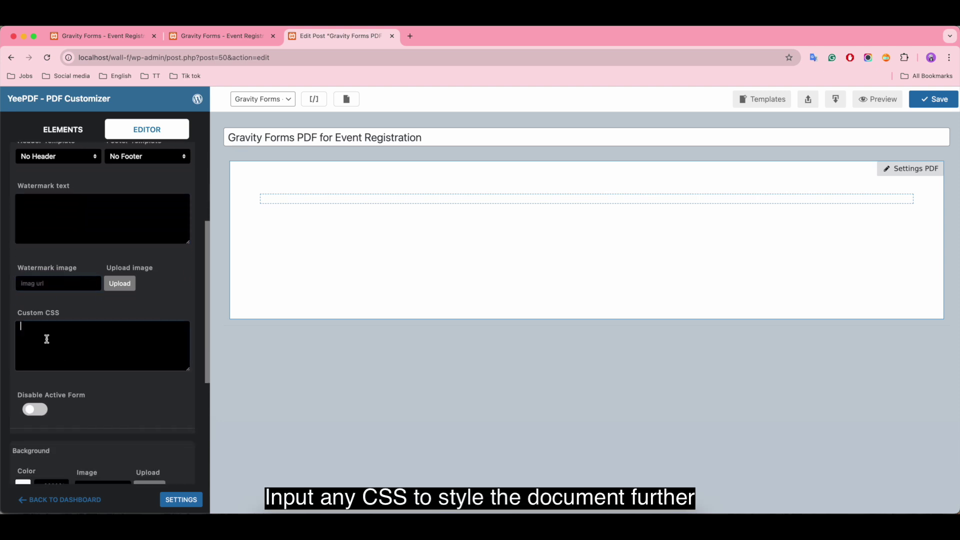
{"action": "scroll", "coordinate": [107, 344], "scroll_direction": "down", "scroll_amount": 1}
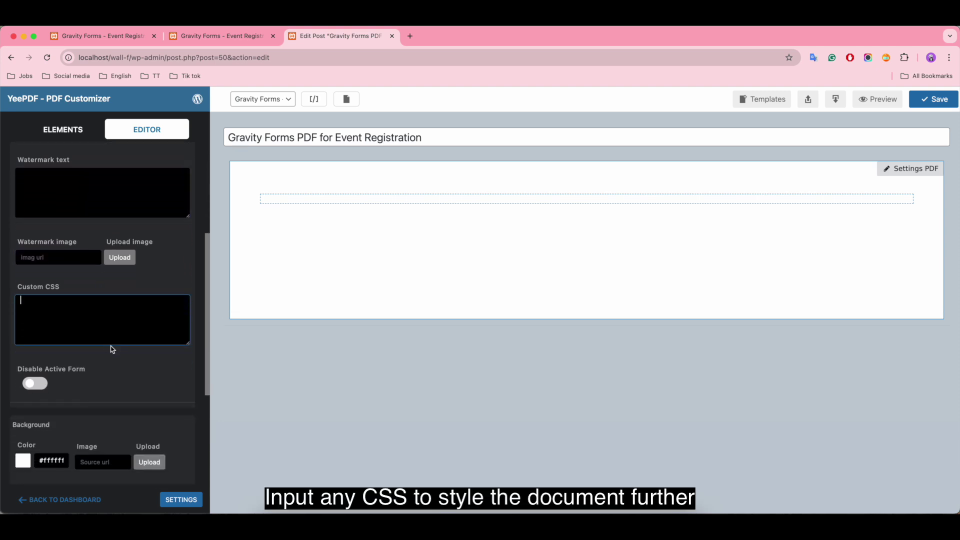
{"action": "scroll", "coordinate": [111, 346], "scroll_direction": "down", "scroll_amount": 4}
{"action": "scroll", "coordinate": [115, 351], "scroll_direction": "down", "scroll_amount": 4}
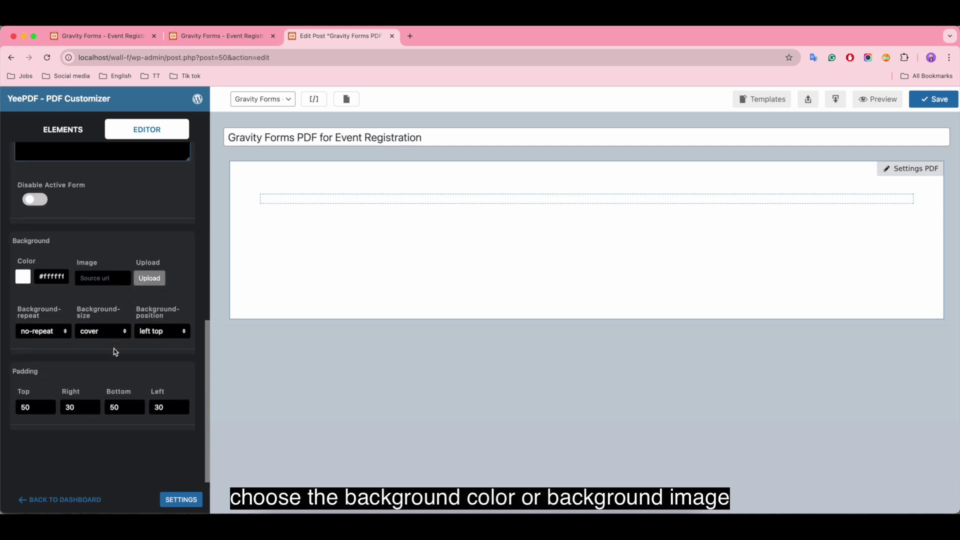
{"action": "left_click", "coordinate": [27, 282]}
{"action": "left_click_drag", "start_coordinate": [55, 383], "coordinate": [22, 296]}
{"action": "left_click", "coordinate": [18, 296]}
Keep the background at no-repeat, cover size and left top position
{"action": "left_click", "coordinate": [33, 332]}
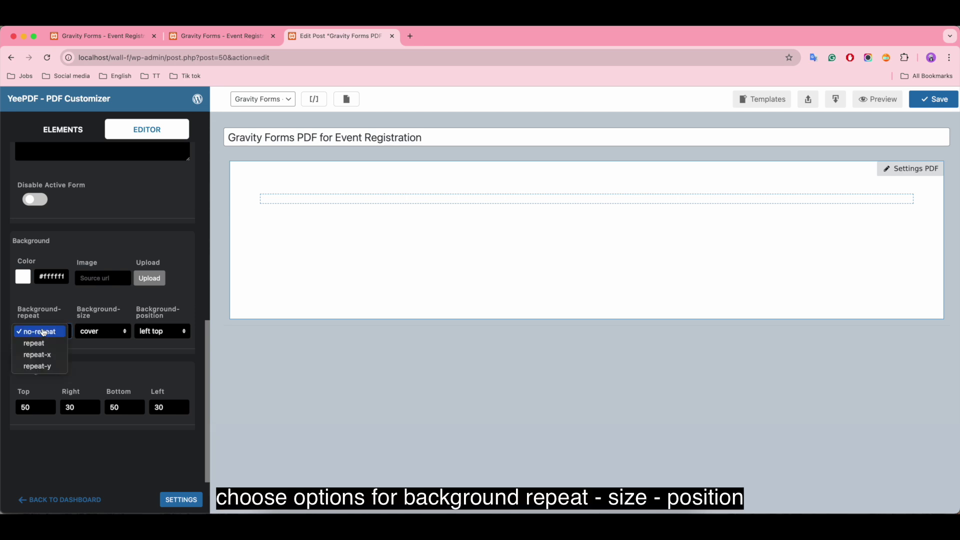
{"action": "left_click", "coordinate": [44, 332]}
{"action": "left_click", "coordinate": [89, 331]}
{"action": "left_click", "coordinate": [117, 332]}
{"action": "left_click", "coordinate": [157, 332]}
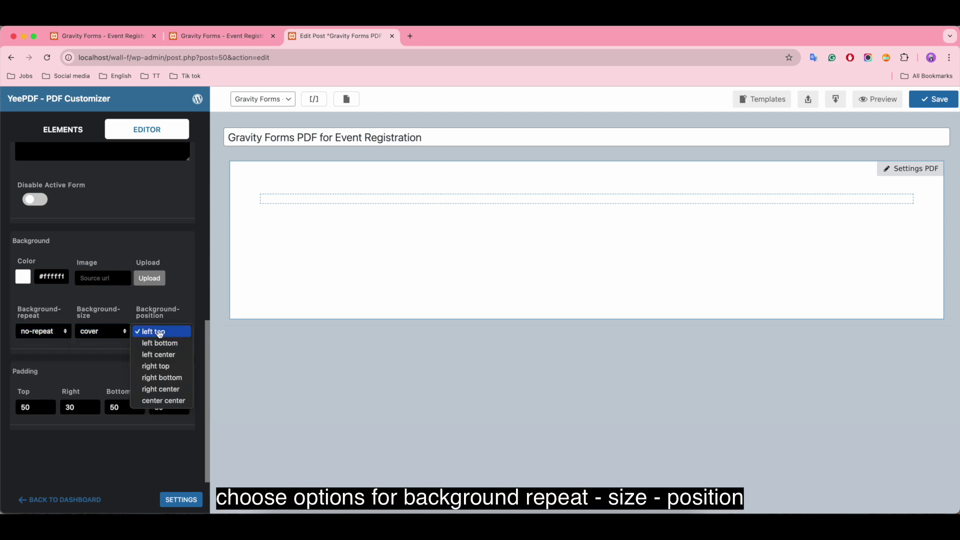
{"action": "left_click", "coordinate": [160, 333]}
Set the top and bottom page padding to 10
{"action": "scroll", "coordinate": [166, 310], "scroll_direction": "down", "scroll_amount": 1}
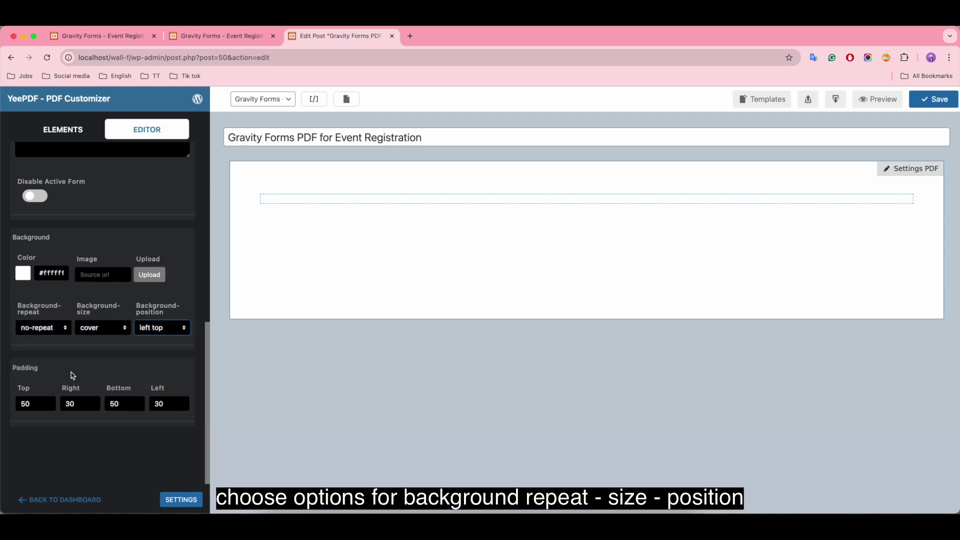
{"action": "left_click", "coordinate": [27, 406]}
{"action": "left_click", "coordinate": [47, 401]}
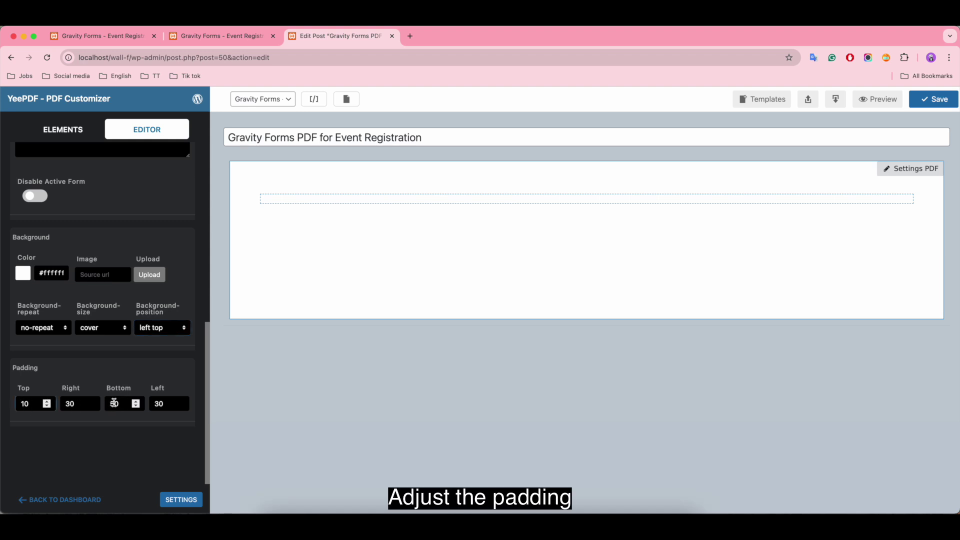
{"action": "left_click", "coordinate": [163, 407]}
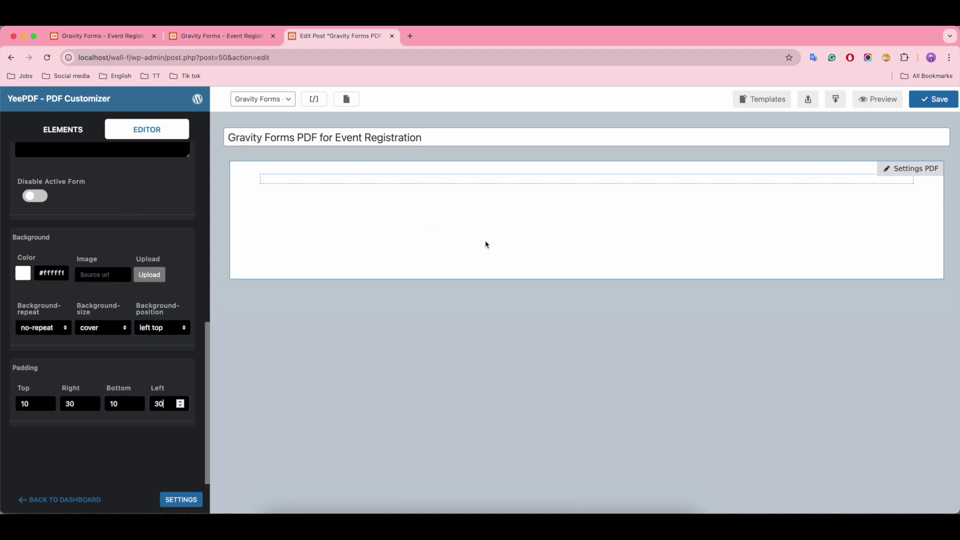
Save the page settings and add an image block at the top of the page
{"action": "scroll", "coordinate": [170, 312], "scroll_direction": "up", "scroll_amount": 10}
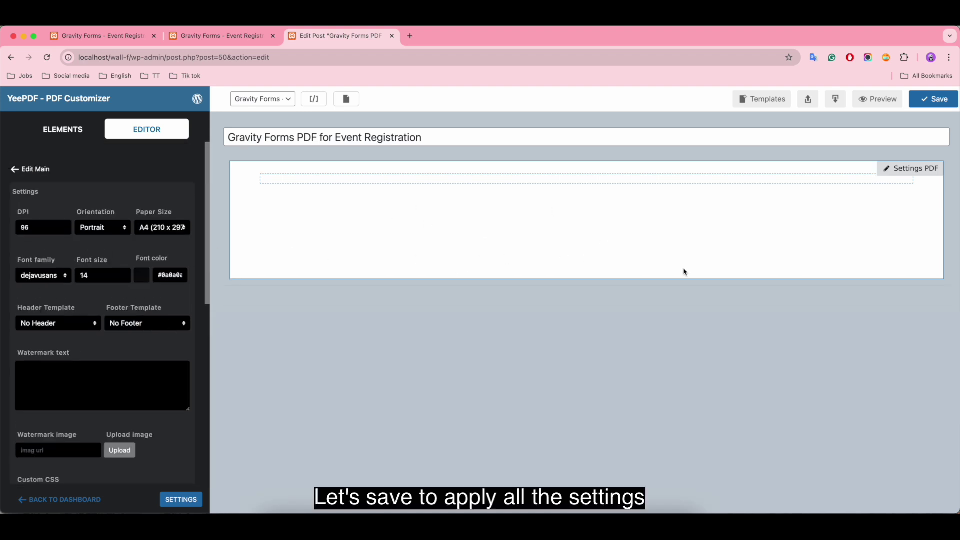
{"action": "left_click", "coordinate": [933, 99]}
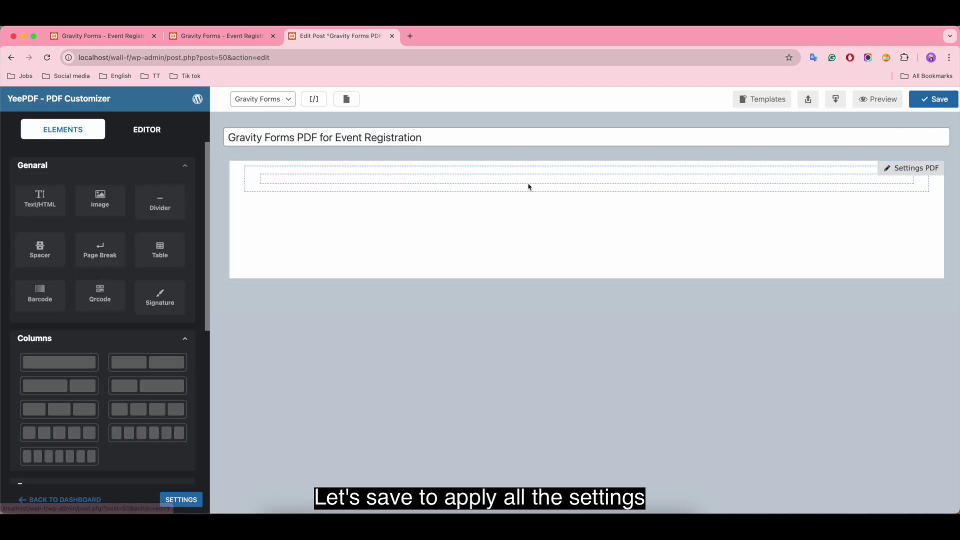
{"action": "left_click_drag", "start_coordinate": [100, 205], "coordinate": [443, 180]}
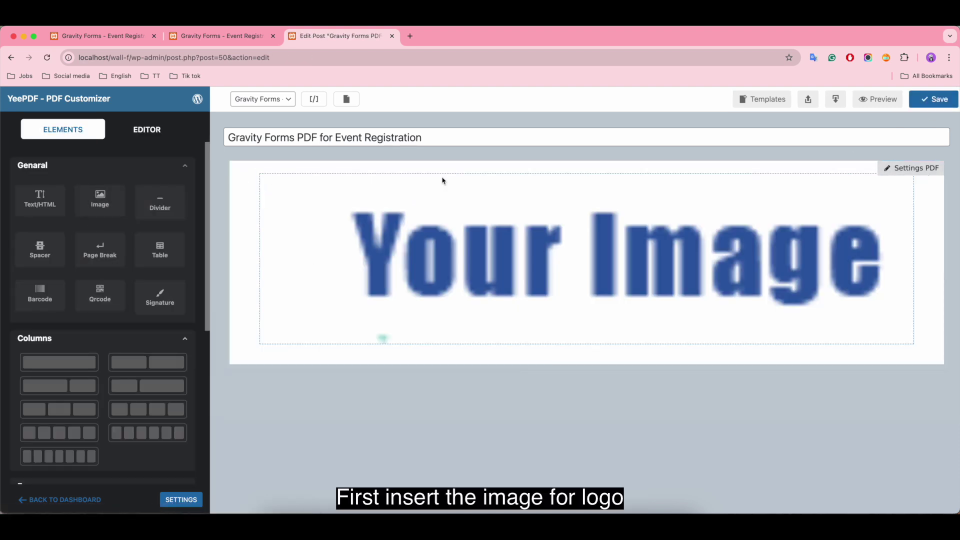
Choose the header-640x100png.png logo from the media library for the image block
{"action": "left_click", "coordinate": [439, 233]}
{"action": "left_click", "coordinate": [152, 231]}
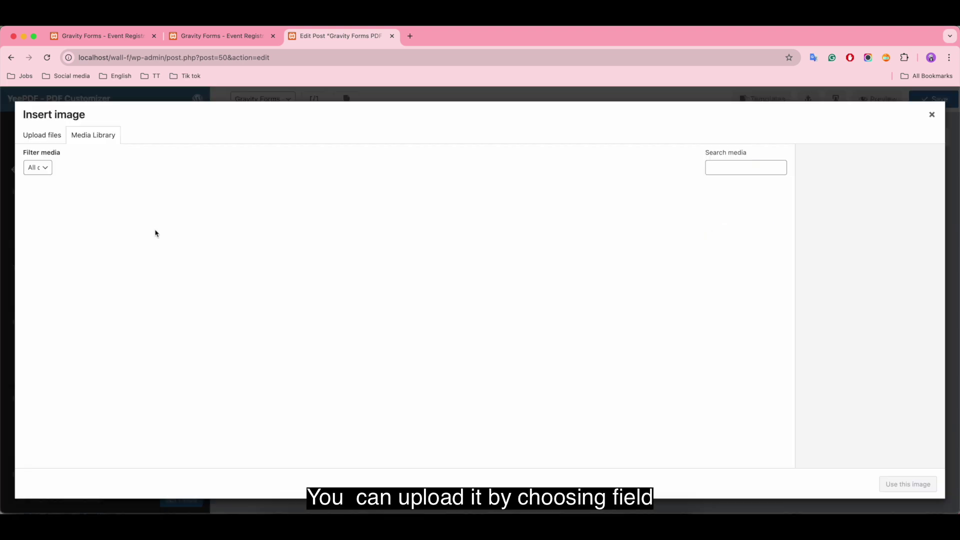
{"action": "left_click", "coordinate": [41, 140]}
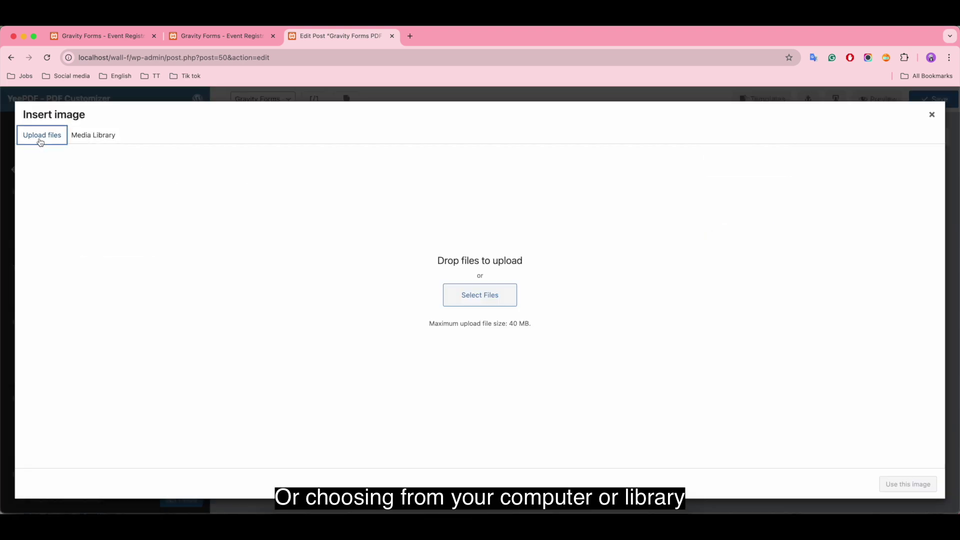
{"action": "left_click", "coordinate": [96, 136]}
{"action": "left_click", "coordinate": [43, 216]}
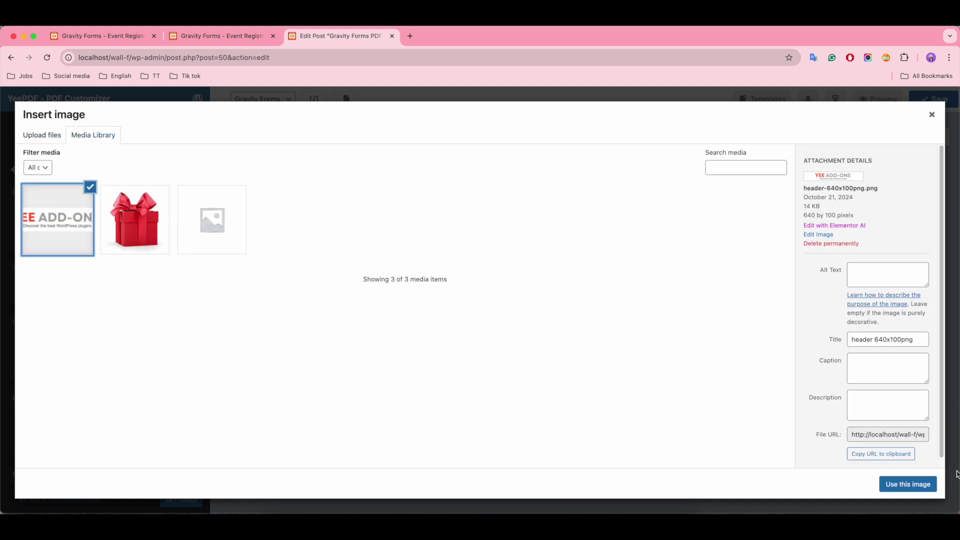
Insert the YEE ADD-ONS logo at 640 × 100 and centre it on the page
{"action": "left_click", "coordinate": [907, 484]}
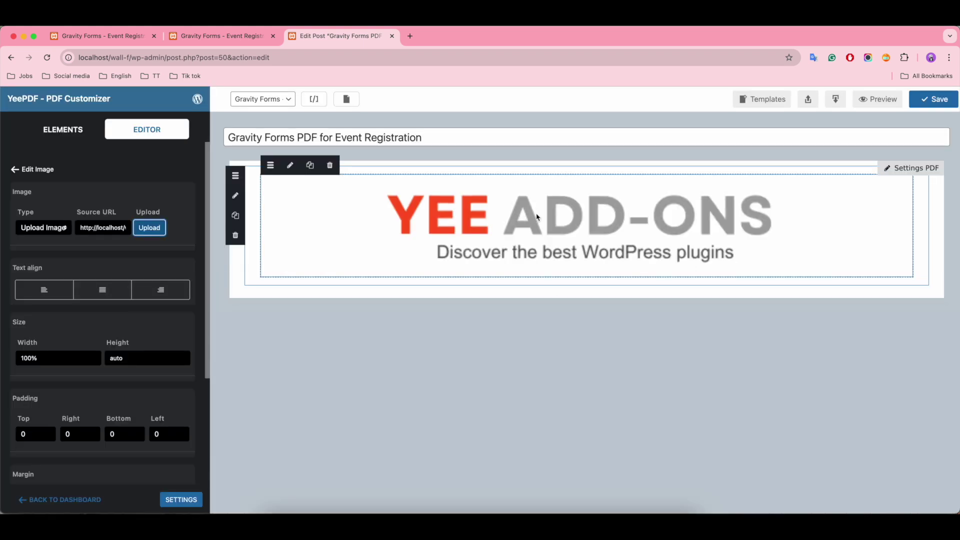
{"action": "left_click", "coordinate": [47, 358]}
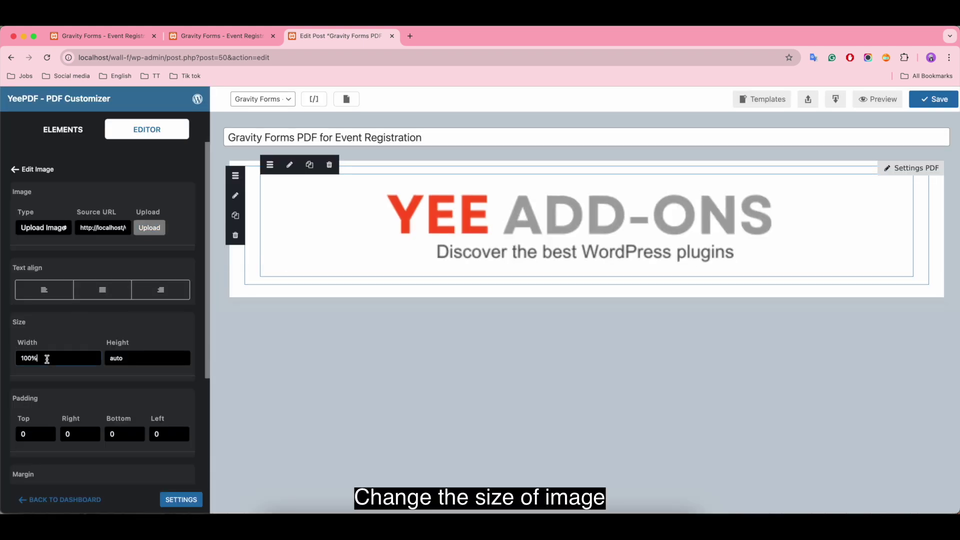
{"action": "key", "text": "BackSpace"}
{"action": "key", "text": "BackSpace"}
{"action": "key", "text": "BackSpace"}
{"action": "key", "text": "BackSpace"}
{"action": "left_click", "coordinate": [129, 355]}
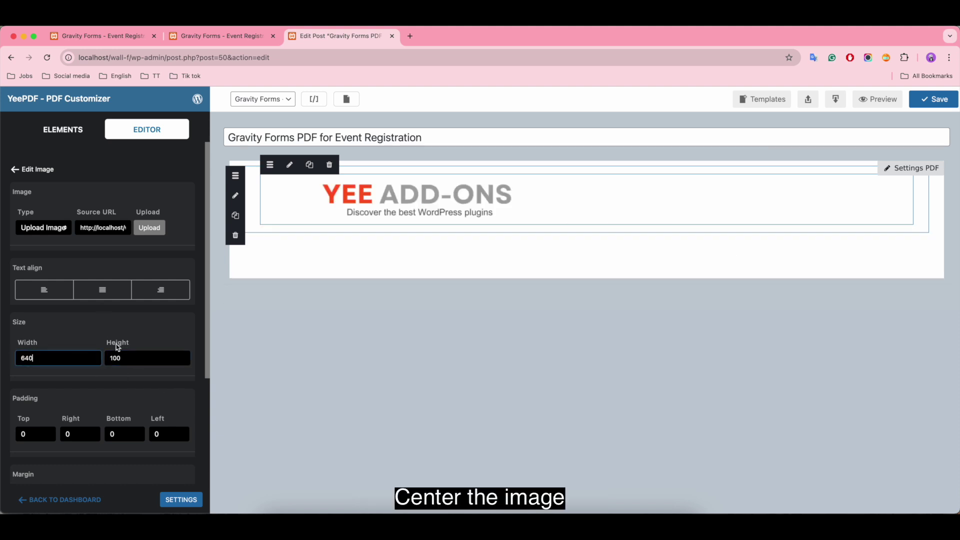
{"action": "left_click", "coordinate": [103, 295]}
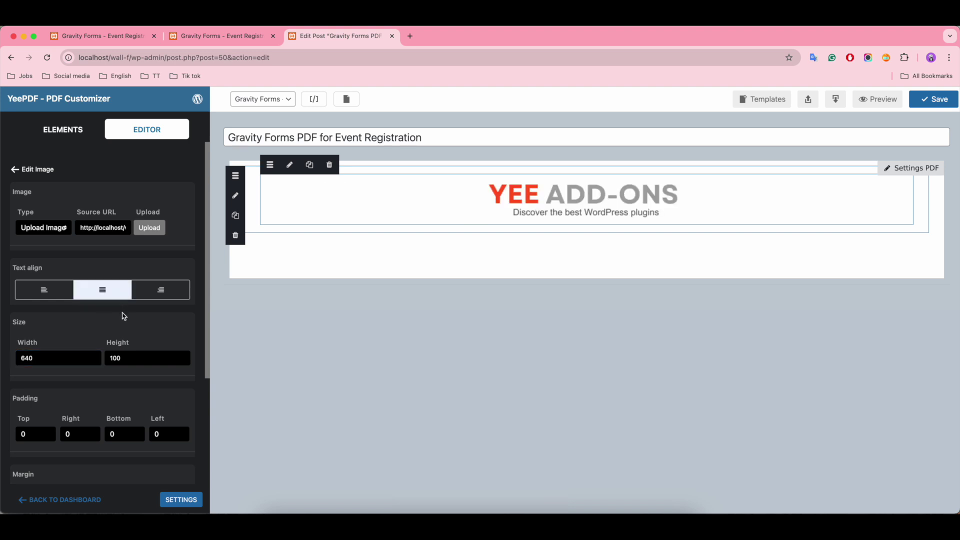
Give the logo's row a top padding of 15 and a bottom padding of 5
{"action": "left_click", "coordinate": [258, 207]}
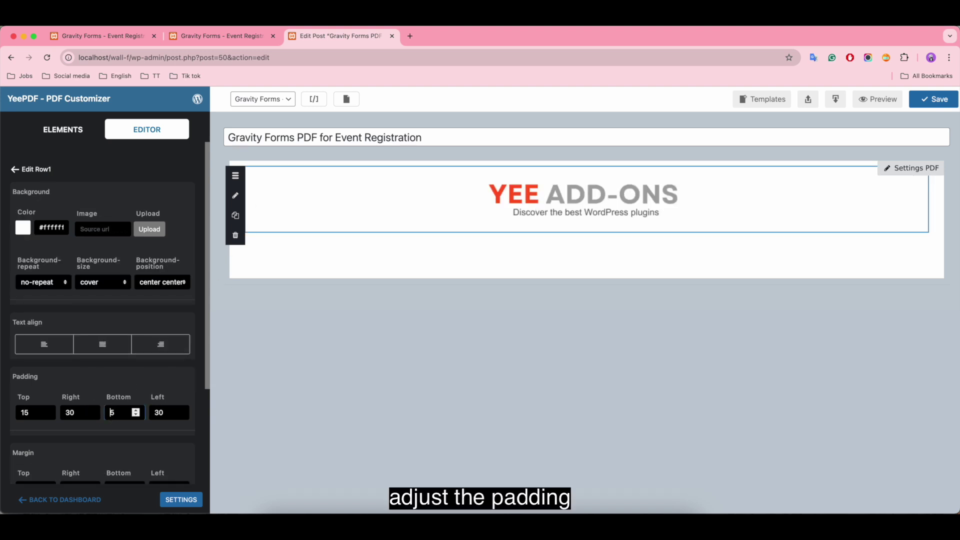
{"action": "left_click", "coordinate": [163, 412]}
{"action": "scroll", "coordinate": [150, 415], "scroll_direction": "down", "scroll_amount": 3}
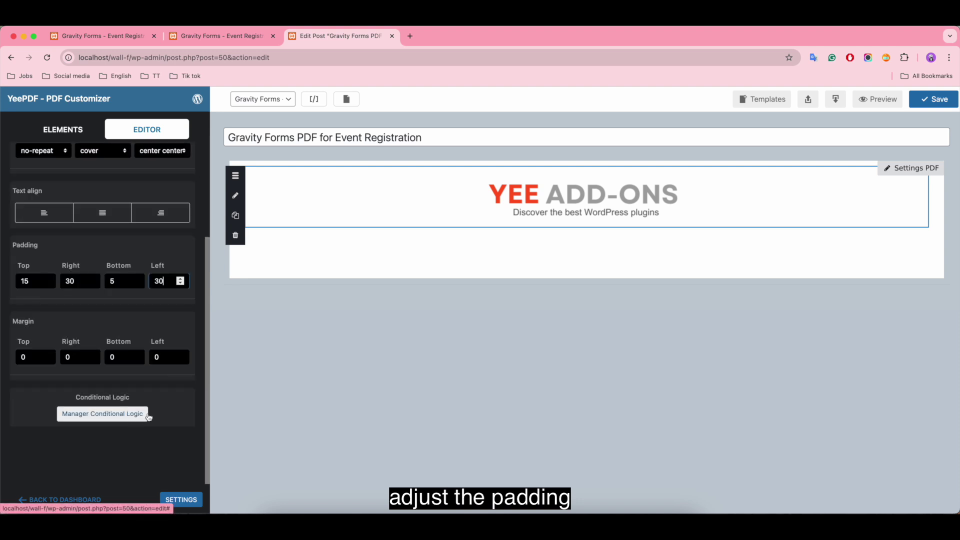
{"action": "scroll", "coordinate": [149, 410], "scroll_direction": "up", "scroll_amount": 5}
Add a one-column row below the logo with a text block reading 'EVENT FEEDBACK SUBMISSION'
{"action": "left_click", "coordinate": [69, 139]}
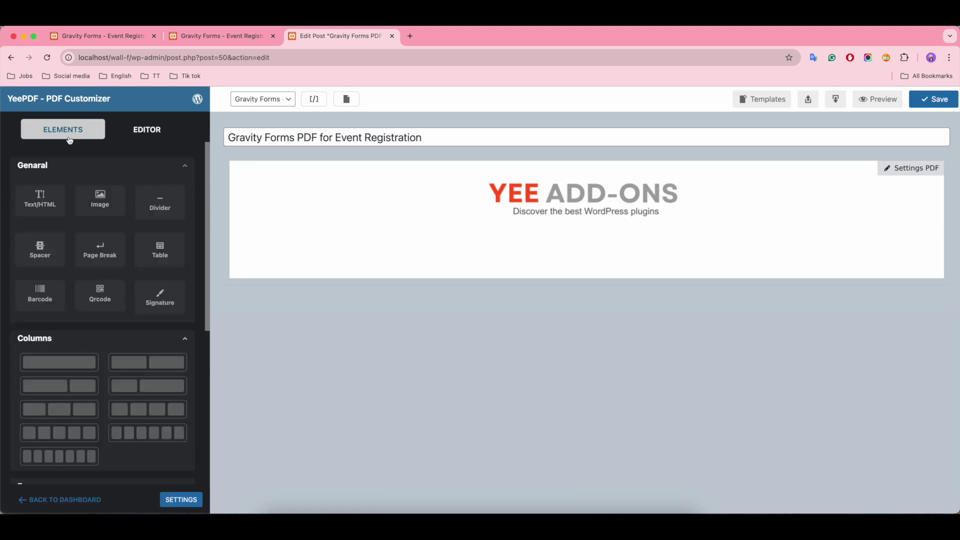
{"action": "left_click_drag", "start_coordinate": [67, 368], "coordinate": [440, 236]}
{"action": "left_click_drag", "start_coordinate": [40, 200], "coordinate": [361, 241]}
{"action": "left_click", "coordinate": [359, 243]}
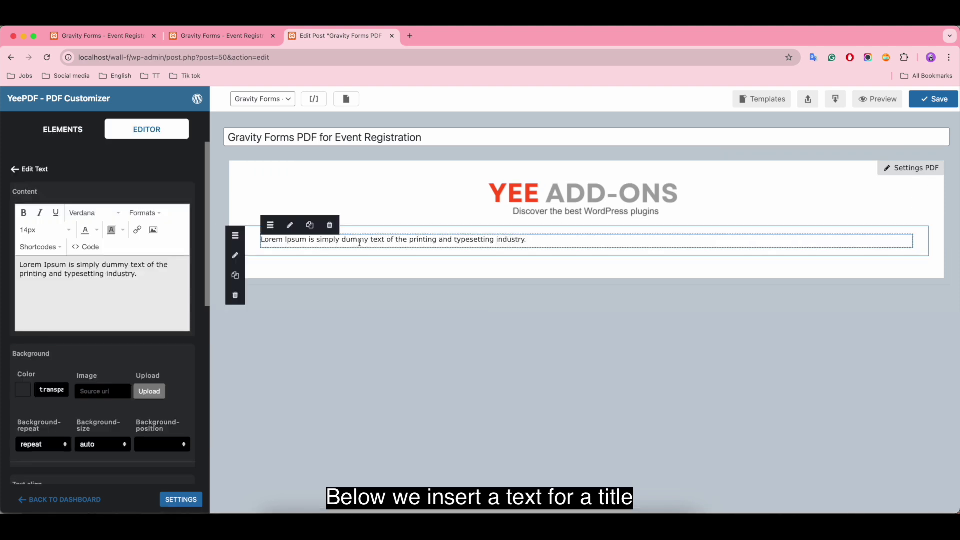
{"action": "left_click", "coordinate": [135, 281]}
{"action": "key", "text": "ctrl+a"}
{"action": "key", "text": "BackSpace"}
{"action": "type", "text": "EVENT "}
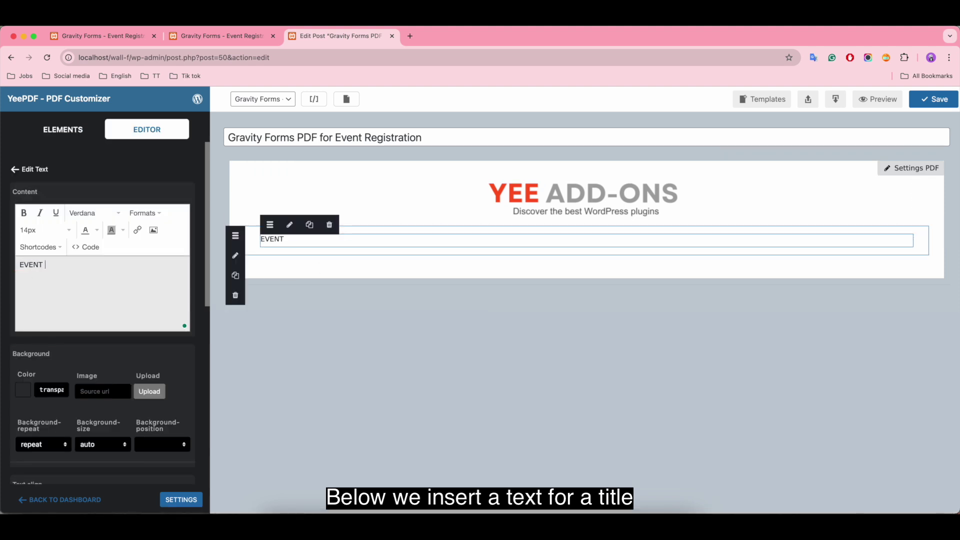
{"action": "type", "text": "FEEDBACK SUBMISSION"}
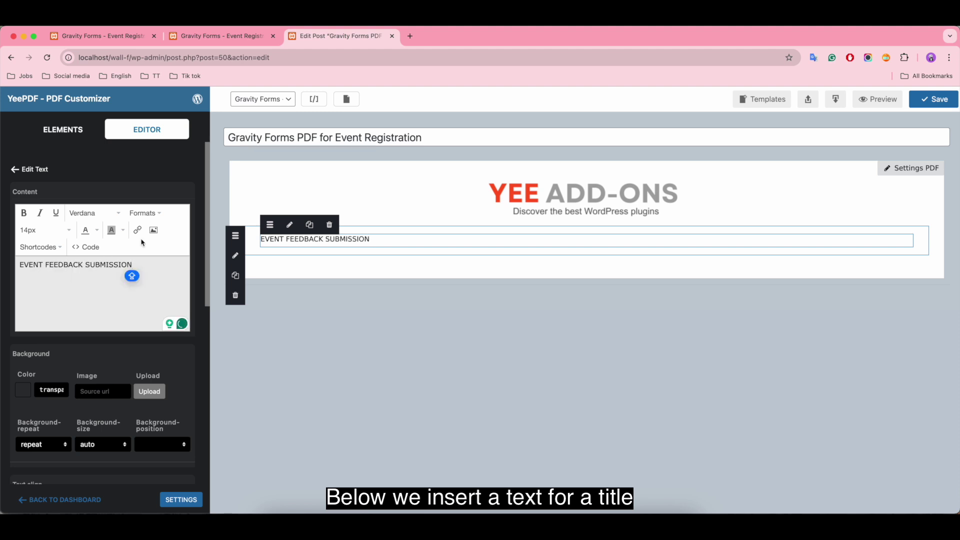
Make the heading bold, 26px and centred
{"action": "left_click_drag", "start_coordinate": [134, 265], "coordinate": [17, 265]}
{"action": "left_click", "coordinate": [23, 214]}
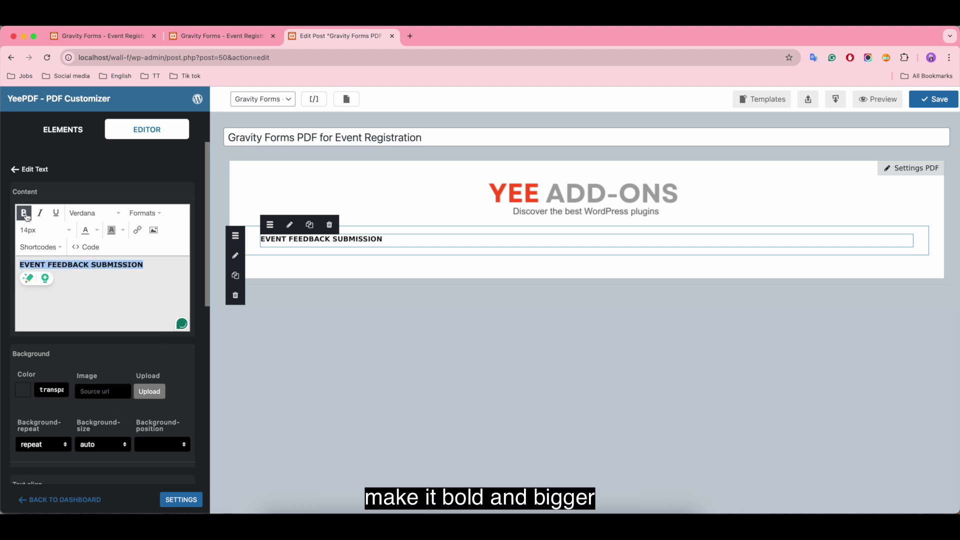
{"action": "left_click", "coordinate": [44, 229]}
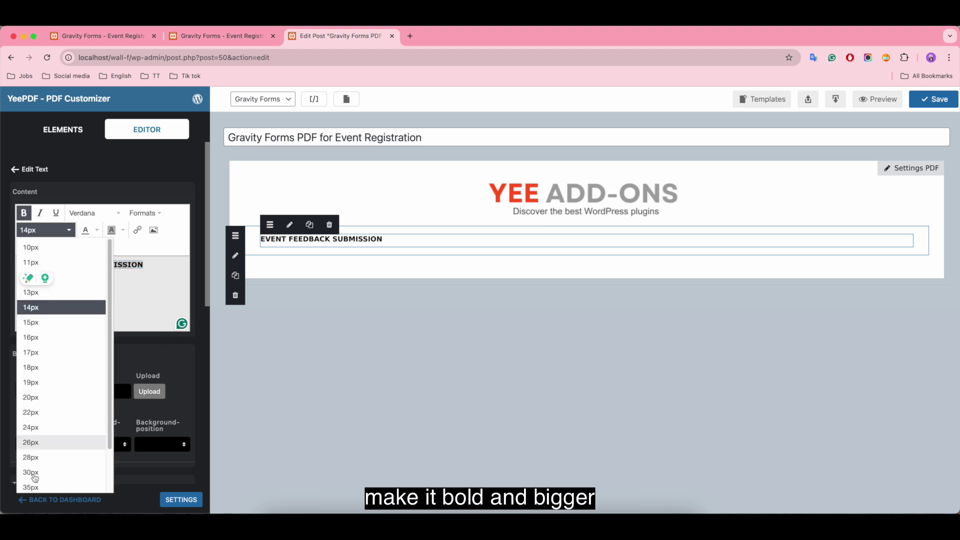
{"action": "left_click", "coordinate": [46, 442]}
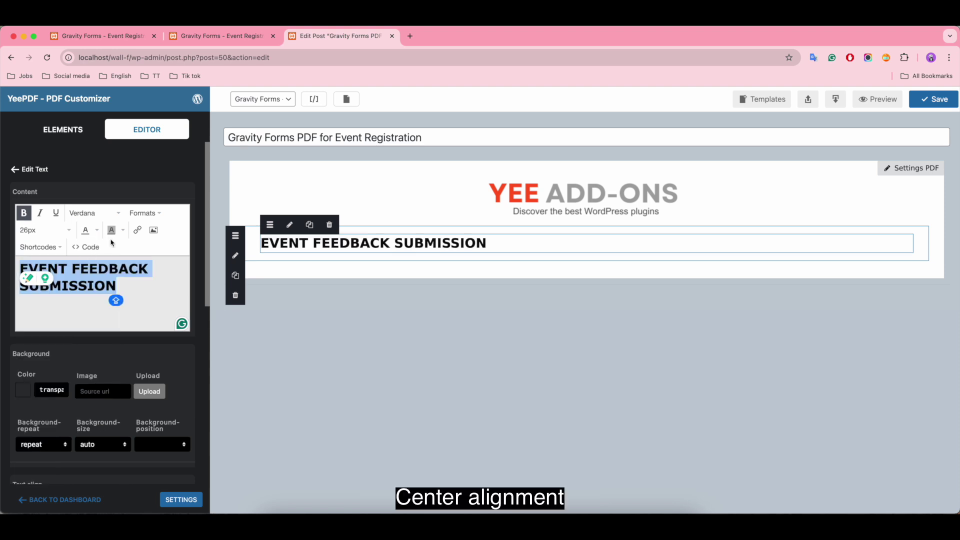
{"action": "left_click", "coordinate": [145, 213]}
{"action": "mouse_move", "coordinate": [165, 275]}
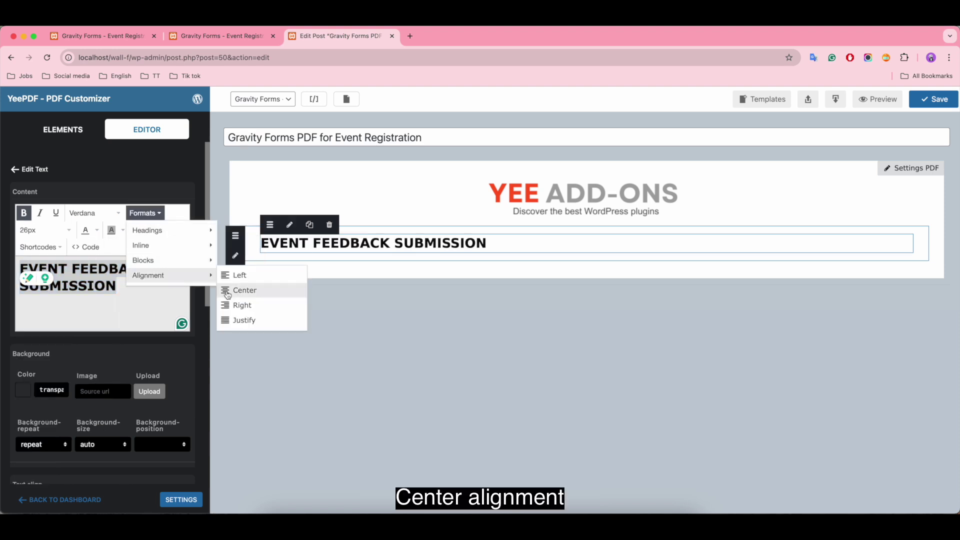
{"action": "left_click", "coordinate": [227, 290]}
Set the heading text colour to custom hex FF5722
{"action": "left_click", "coordinate": [97, 230]}
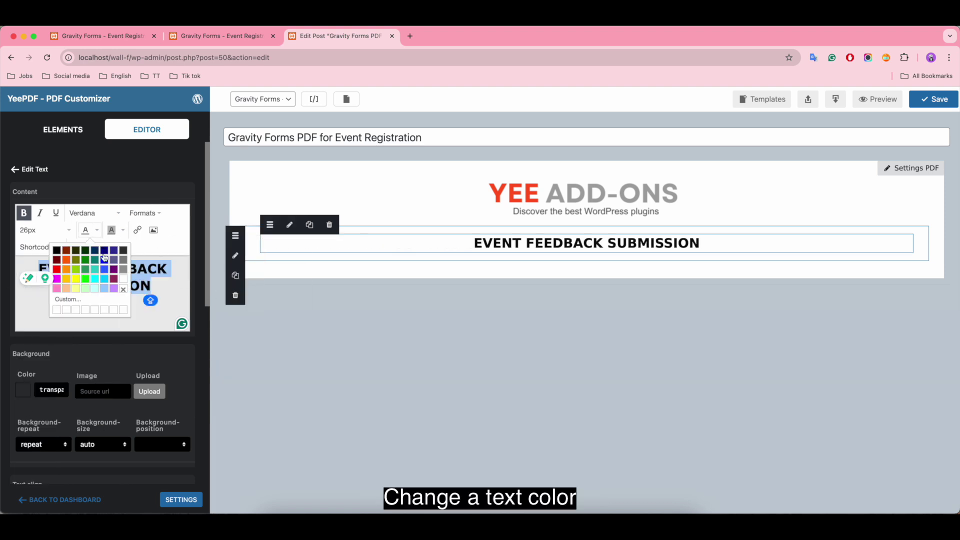
{"action": "left_click", "coordinate": [66, 259]}
{"action": "left_click", "coordinate": [97, 233]}
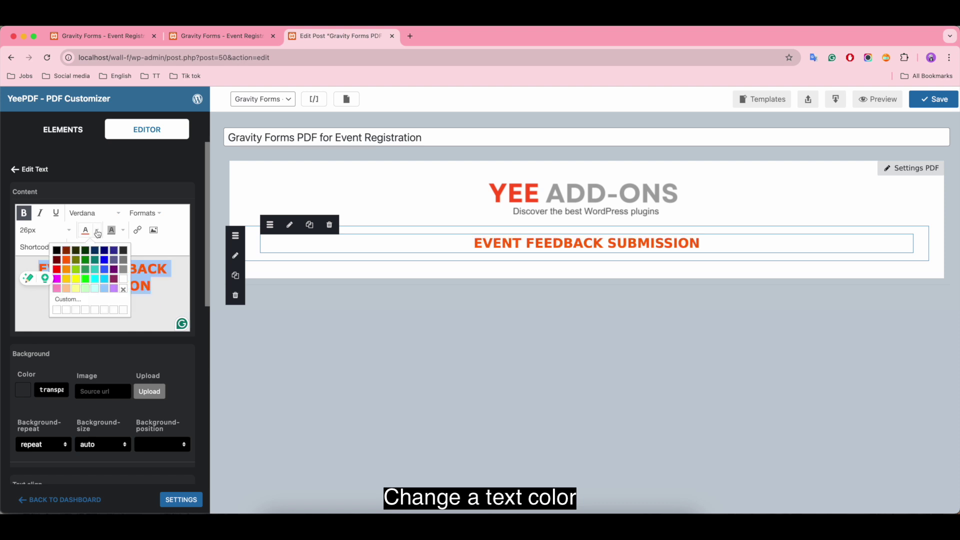
{"action": "left_click", "coordinate": [68, 299]}
{"action": "double_click", "coordinate": [558, 309]}
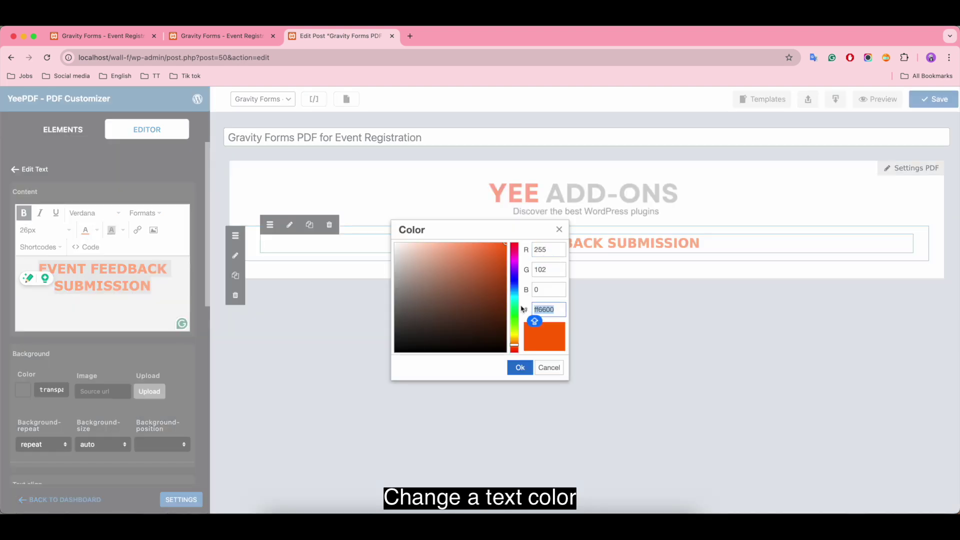
{"action": "key", "text": "BackSpace"}
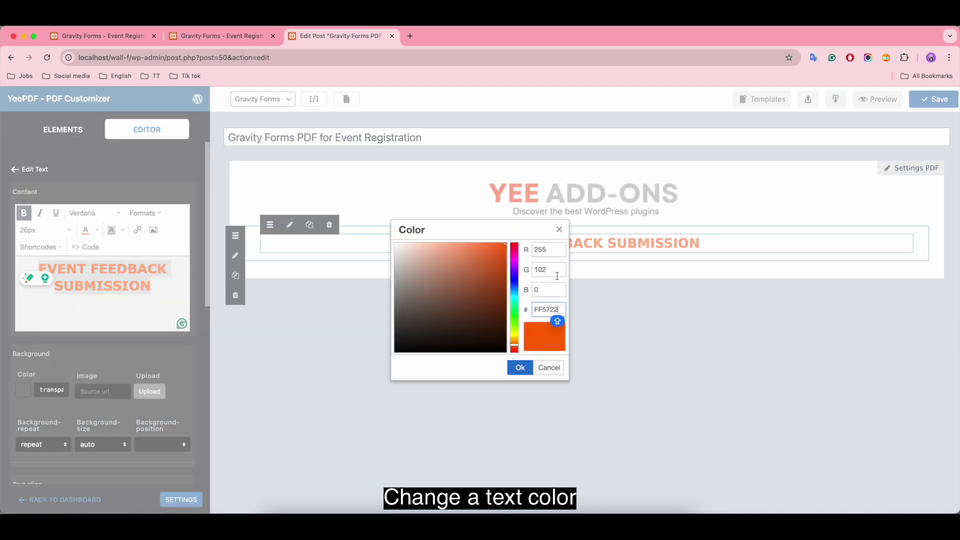
{"action": "left_click", "coordinate": [519, 367]}
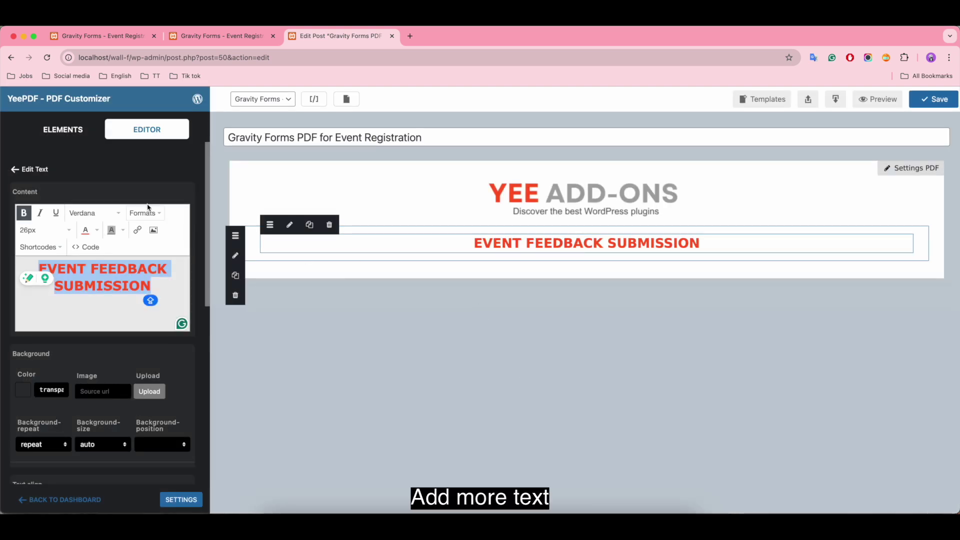
Add a text block below the heading reading 'October 22, 2024', centre-aligned
{"action": "left_click", "coordinate": [75, 136]}
{"action": "left_click_drag", "start_coordinate": [40, 199], "coordinate": [553, 249]}
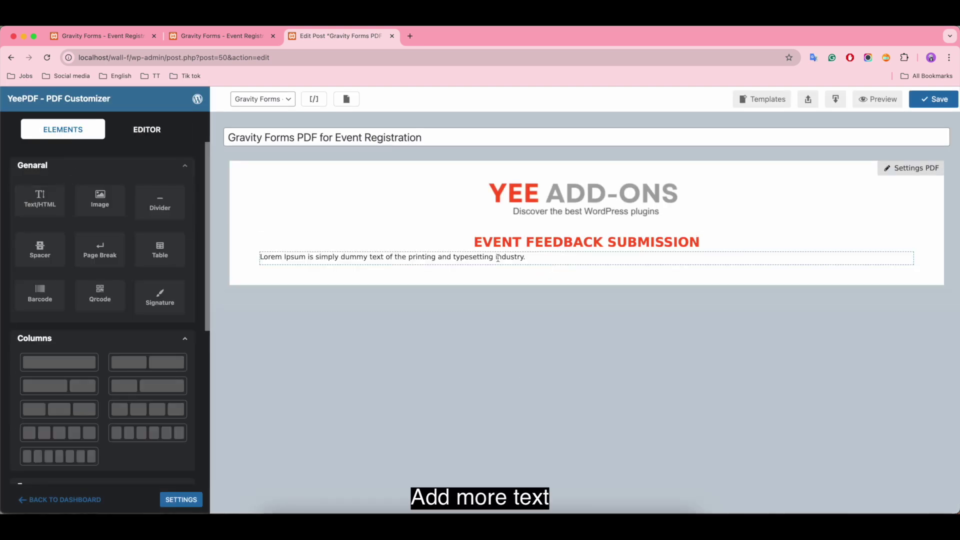
{"action": "left_click", "coordinate": [498, 258]}
{"action": "left_click_drag", "start_coordinate": [137, 274], "coordinate": [8, 262]}
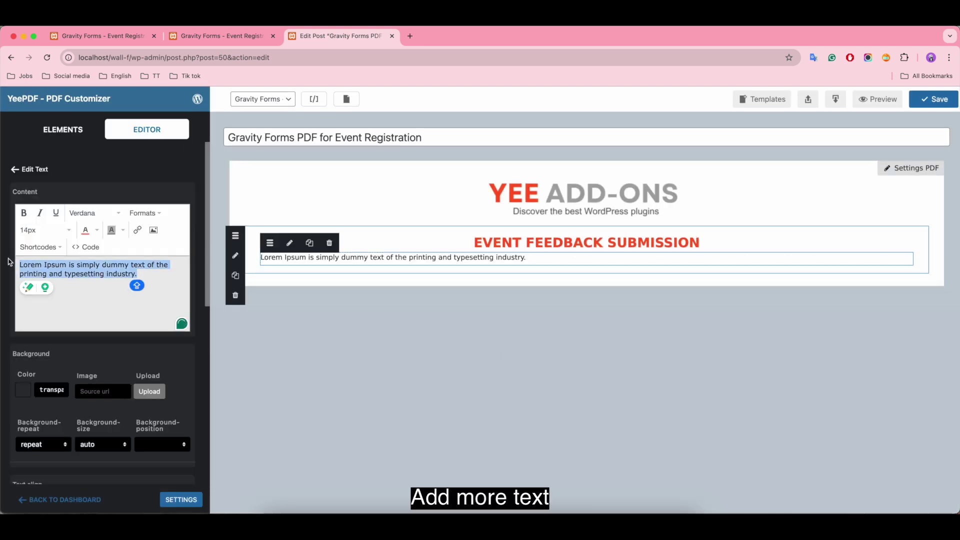
{"action": "type", "text": "October 22, 2024"}
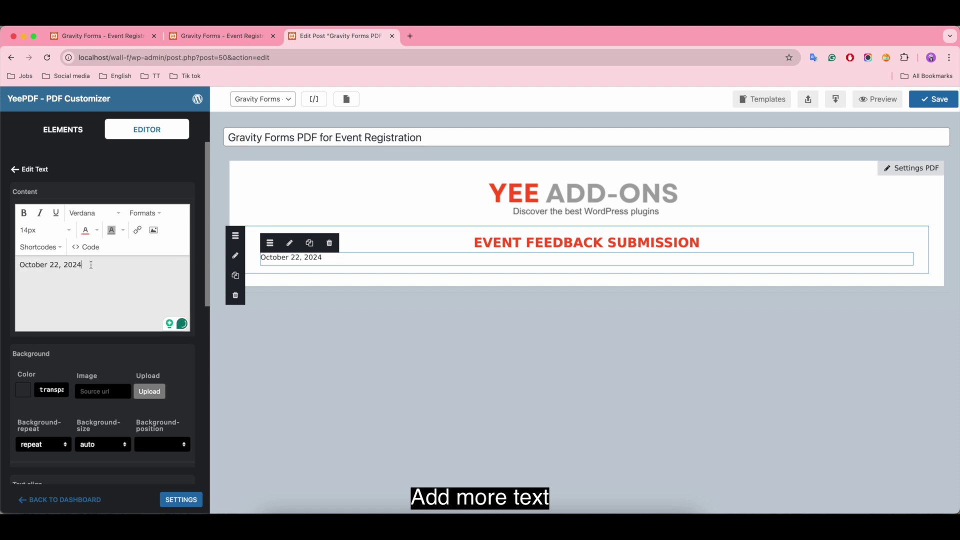
{"action": "left_click_drag", "start_coordinate": [90, 265], "coordinate": [2, 266]}
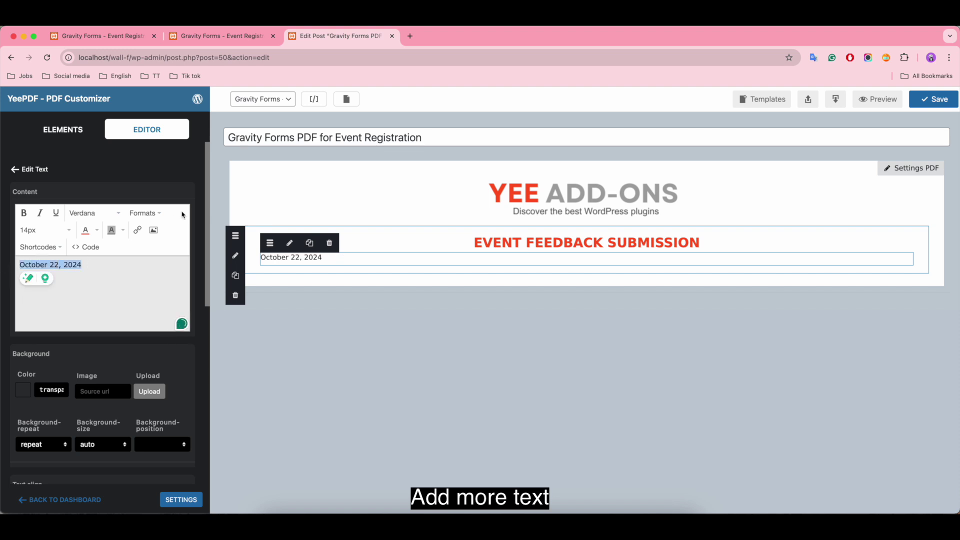
{"action": "left_click", "coordinate": [145, 213]}
{"action": "mouse_move", "coordinate": [198, 276]}
{"action": "left_click", "coordinate": [229, 290]}
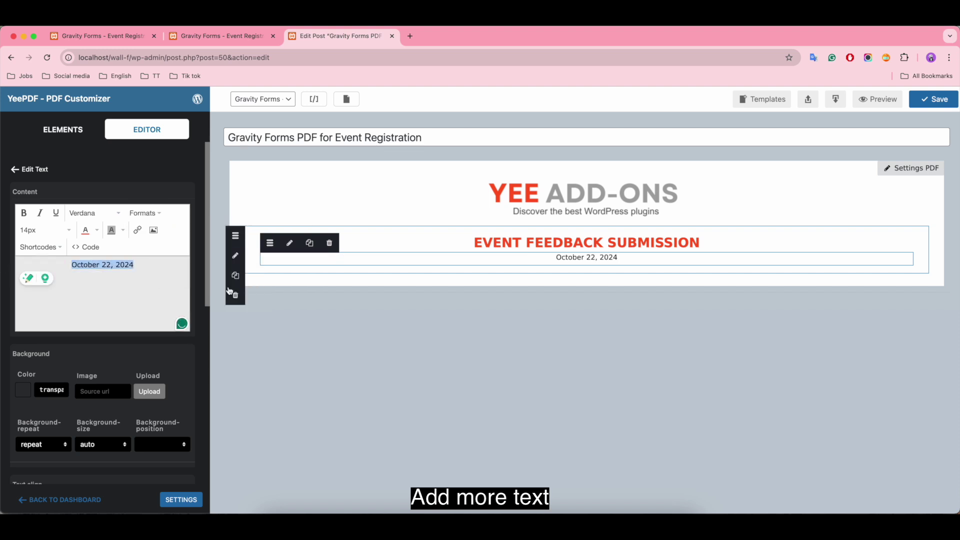
{"action": "left_click", "coordinate": [250, 237]}
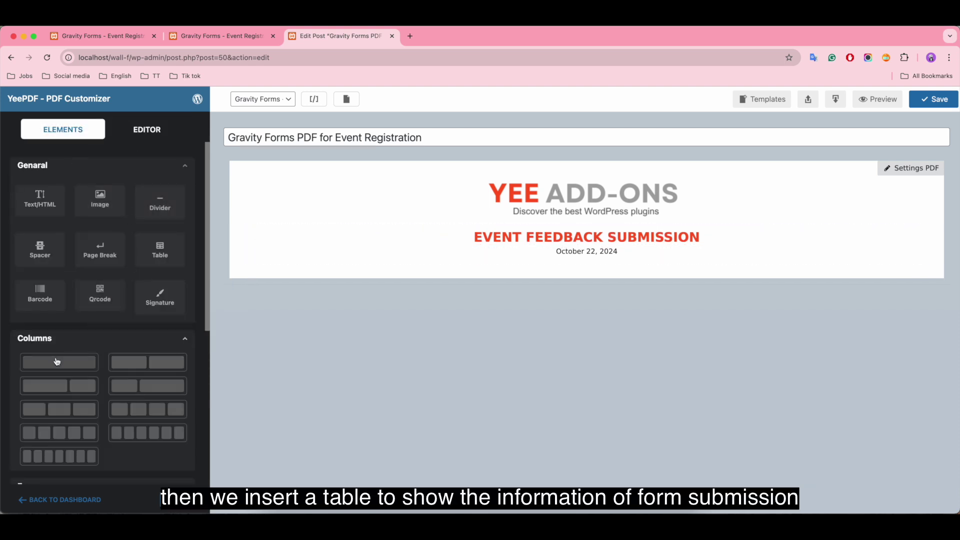
Add a one-column row below the date holding a table with 2 columns and 7 rows
{"action": "left_click_drag", "start_coordinate": [58, 361], "coordinate": [546, 272]}
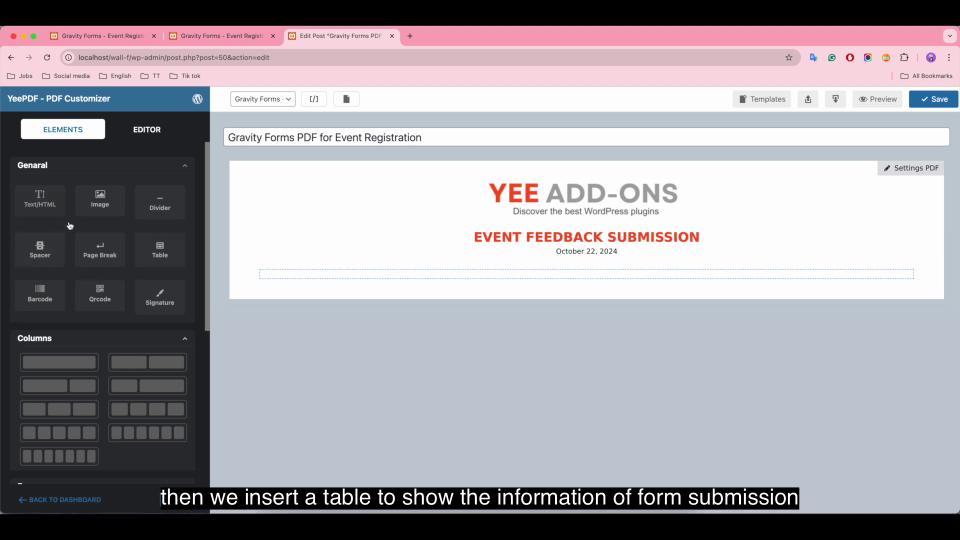
{"action": "left_click_drag", "start_coordinate": [165, 250], "coordinate": [361, 273]}
{"action": "left_click", "coordinate": [412, 285]}
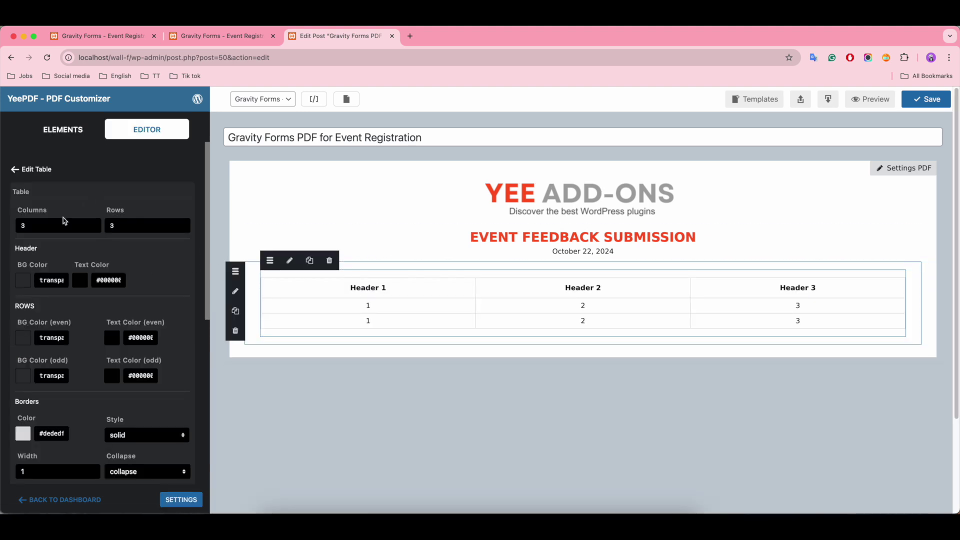
{"action": "left_click", "coordinate": [93, 228]}
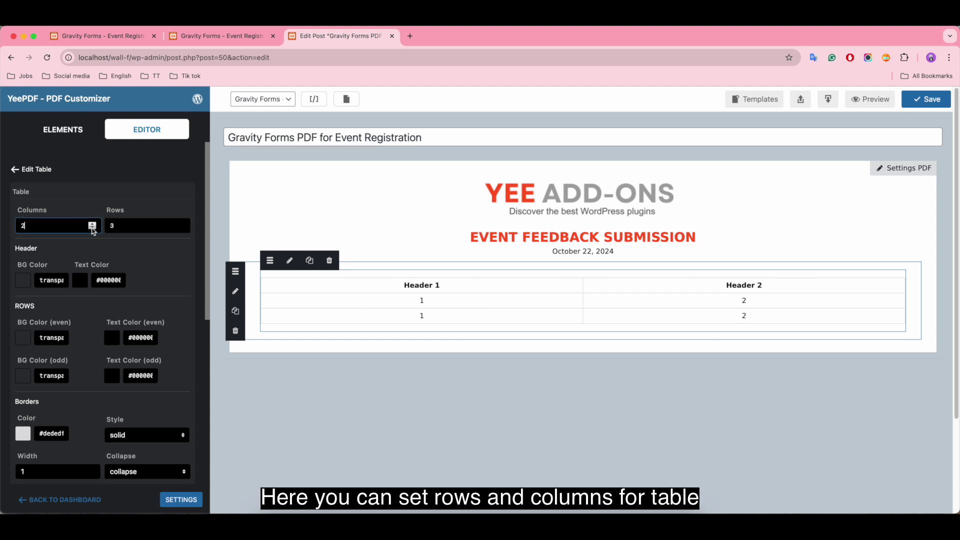
{"action": "left_click", "coordinate": [165, 225]}
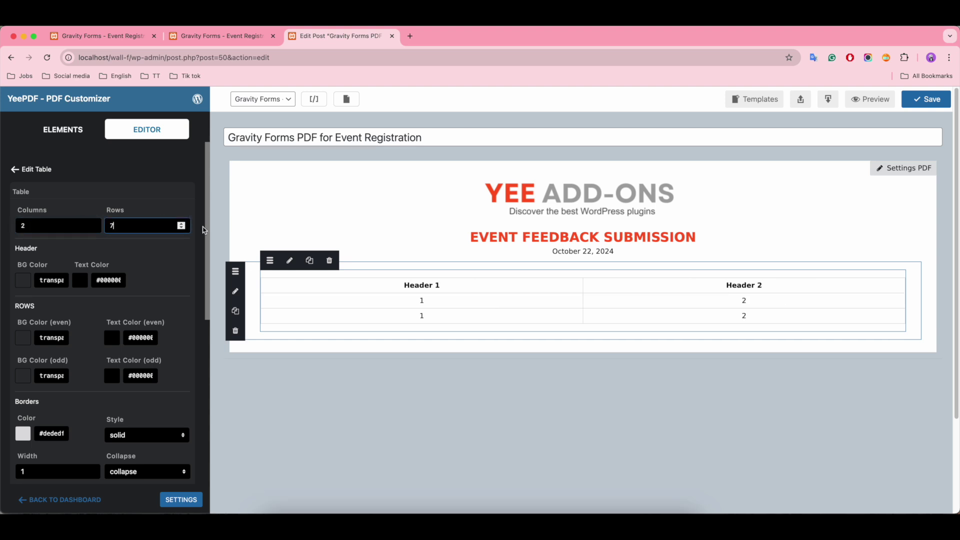
{"action": "left_click", "coordinate": [81, 226]}
Rename the table headers to 'Fields' and 'Responses'
{"action": "left_click", "coordinate": [449, 284]}
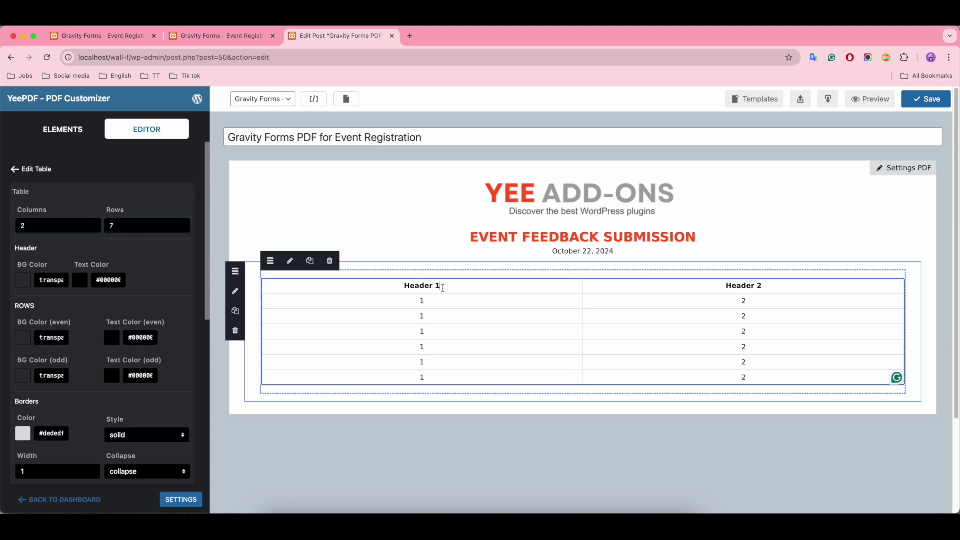
{"action": "key", "text": "BackSpace"}
{"action": "key", "text": "BackSpace"}
{"action": "key", "text": "BackSpace"}
{"action": "key", "text": "BackSpace"}
{"action": "key", "text": "BackSpace"}
{"action": "key", "text": "BackSpace"}
{"action": "key", "text": "BackSpace"}
{"action": "type", "text": "Fields"}
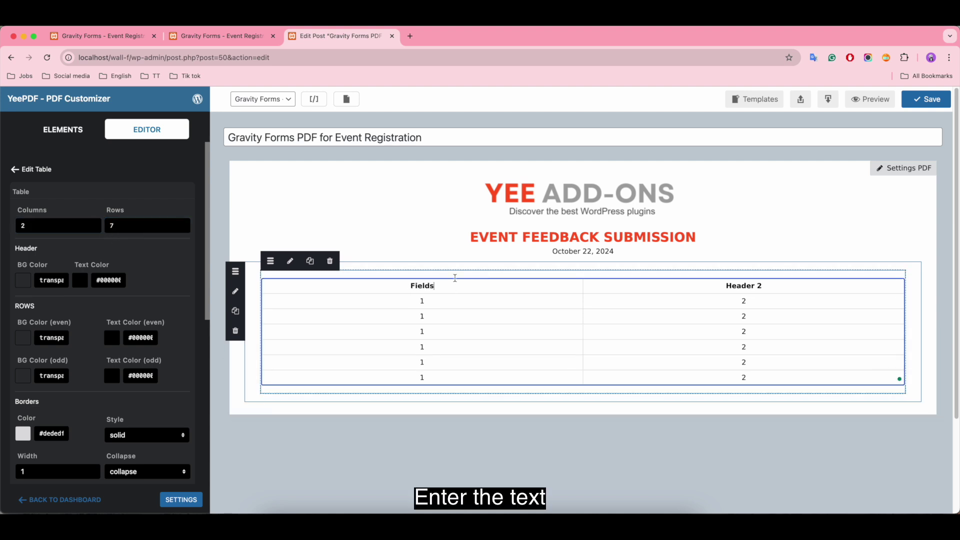
{"action": "left_click", "coordinate": [764, 286]}
Enter Name, Email, Event Attended, Satisfaction Rating, Comments and Suggestions down the first column
{"action": "key", "text": "BackSpace"}
{"action": "key", "text": "BackSpace"}
{"action": "key", "text": "BackSpace"}
{"action": "key", "text": "BackSpace"}
{"action": "key", "text": "BackSpace"}
{"action": "key", "text": "BackSpace"}
{"action": "key", "text": "BackSpace"}
{"action": "key", "text": "BackSpace"}
{"action": "type", "text": "Responses"}
{"action": "left_click", "coordinate": [423, 301]}
{"action": "key", "text": "BackSpace"}
{"action": "type", "text": "Name"}
{"action": "left_click", "coordinate": [425, 316]}
{"action": "key", "text": "BackSpace"}
{"action": "type", "text": "Email"}
{"action": "left_click", "coordinate": [432, 331]}
{"action": "key", "text": "BackSpace"}
{"action": "type", "text": "Event Attended "}
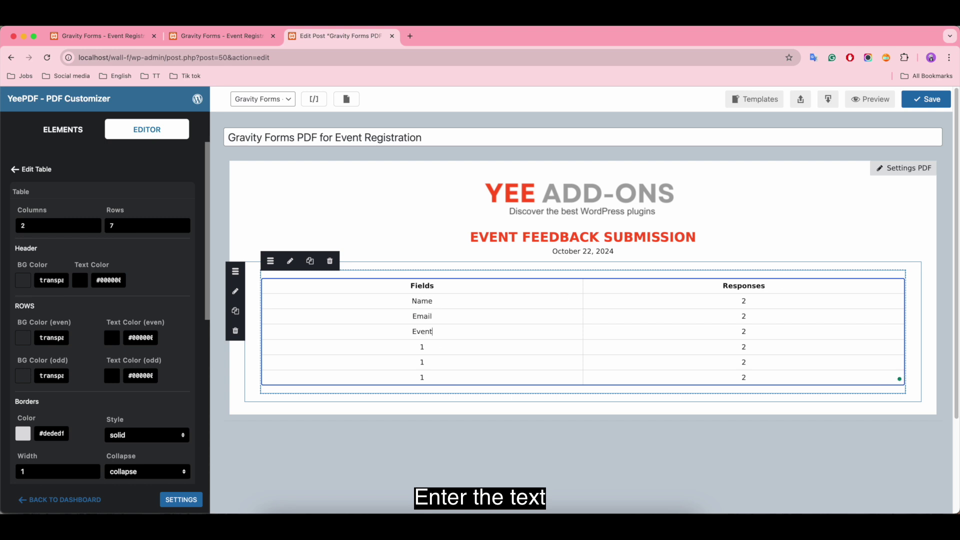
{"action": "type", "text": "Satisfaction Rating Comments "}
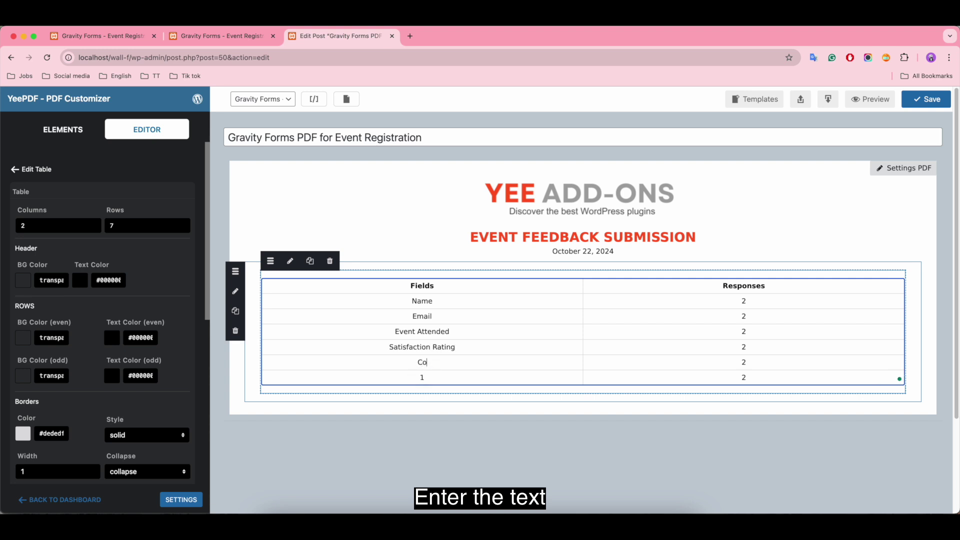
{"action": "type", "text": "Sugges"}
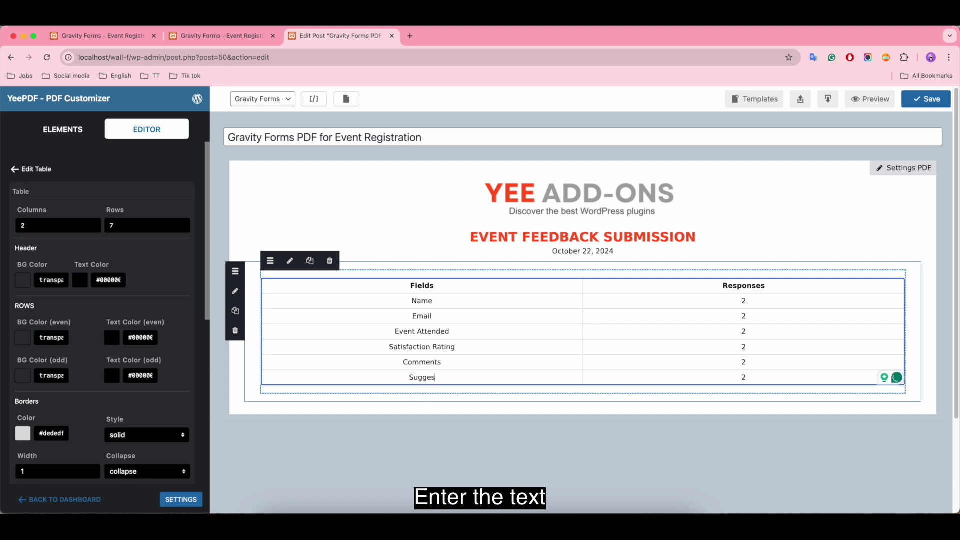
{"action": "type", "text": "tions"}
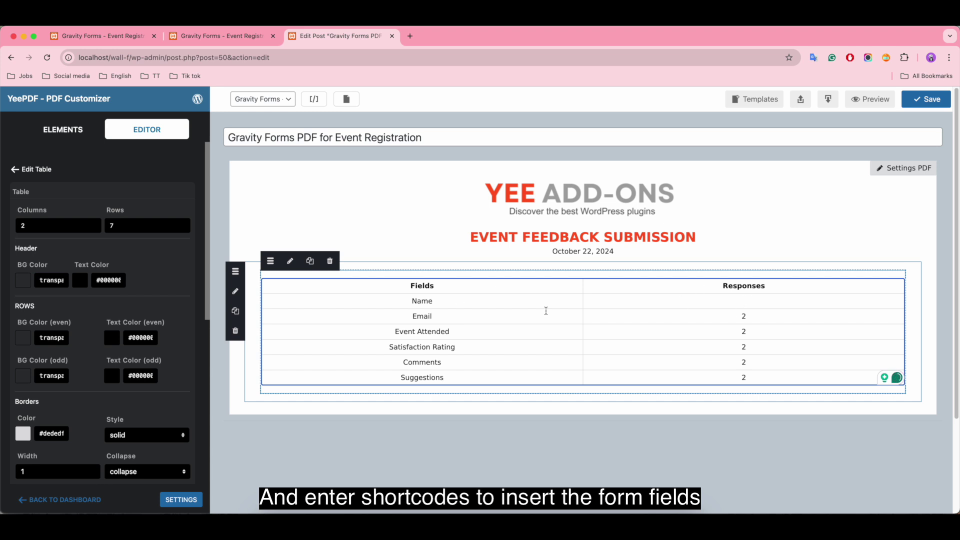
Paste the Name and Email form shortcodes into their Responses cells
{"action": "left_click", "coordinate": [313, 100]}
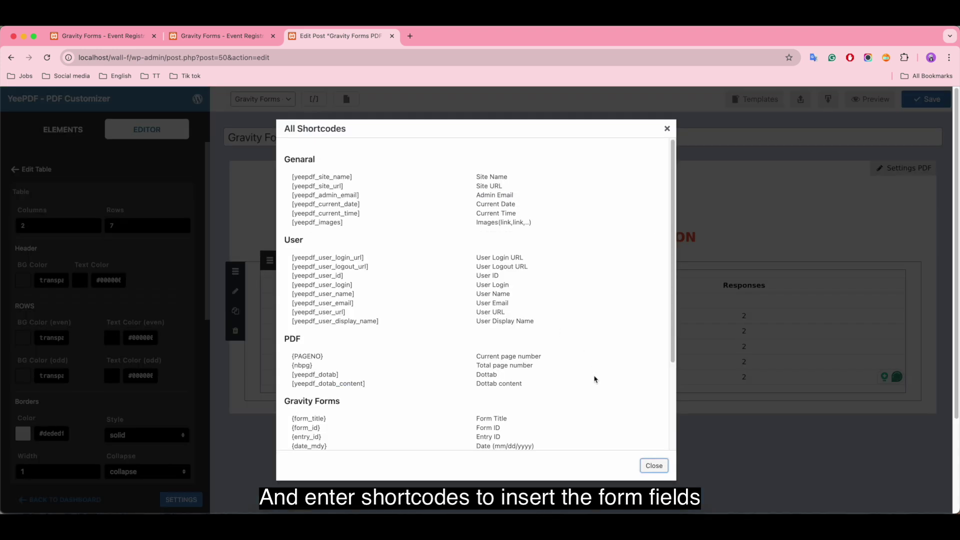
{"action": "scroll", "coordinate": [594, 379], "scroll_direction": "down", "scroll_amount": 3}
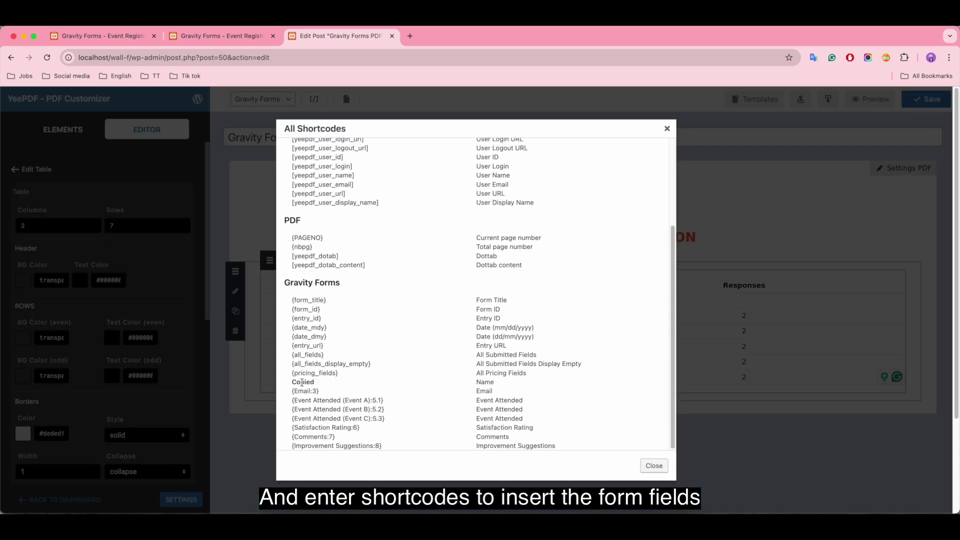
{"action": "left_click", "coordinate": [654, 466]}
{"action": "double_click", "coordinate": [761, 302]}
{"action": "type", "text": "{Name:4}"}
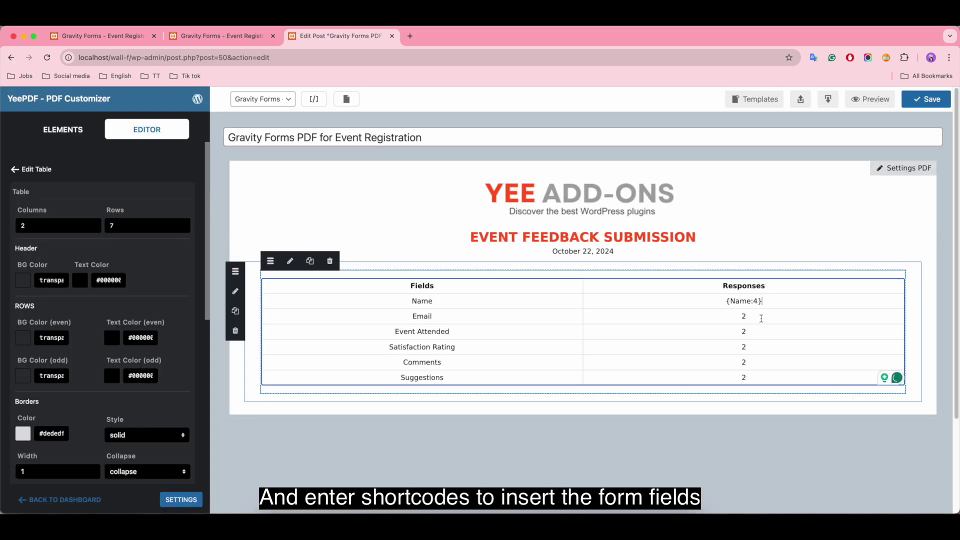
{"action": "left_click", "coordinate": [313, 99]}
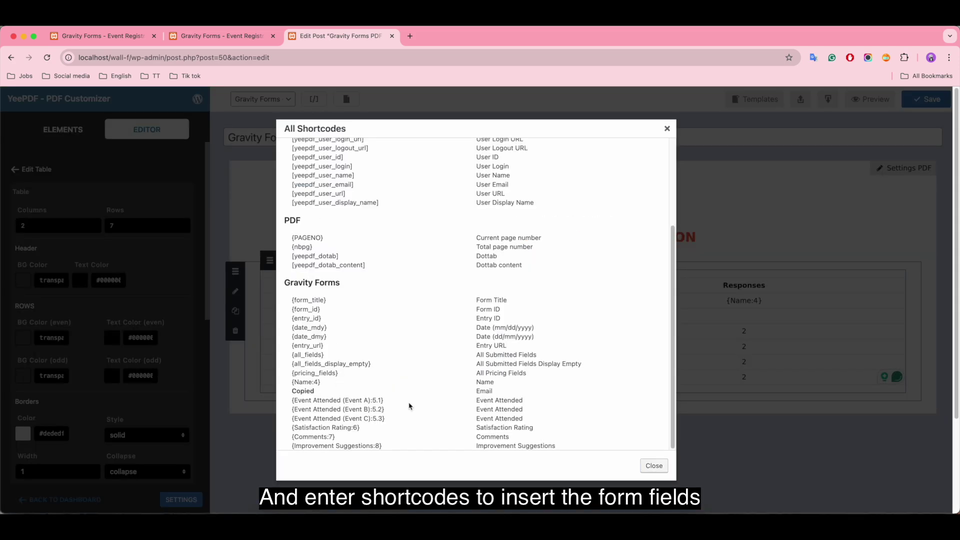
{"action": "left_click", "coordinate": [654, 466]}
{"action": "type", "text": "{Email:3}"}
Fill the Event Attended response cell with its shortcode, trimming the .1 suffix
{"action": "double_click", "coordinate": [744, 331]}
{"action": "key", "text": "BackSpace"}
{"action": "left_click", "coordinate": [343, 231]}
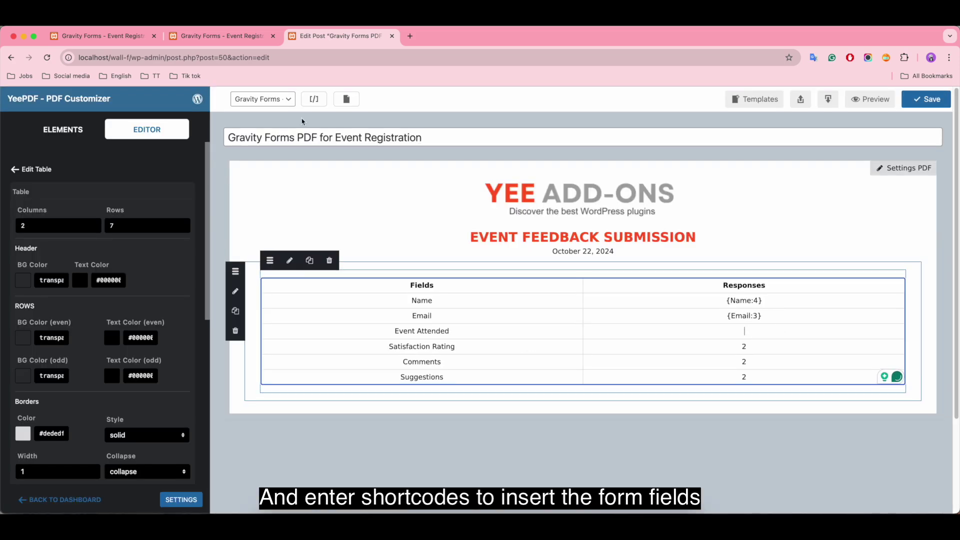
{"action": "left_click", "coordinate": [313, 99]}
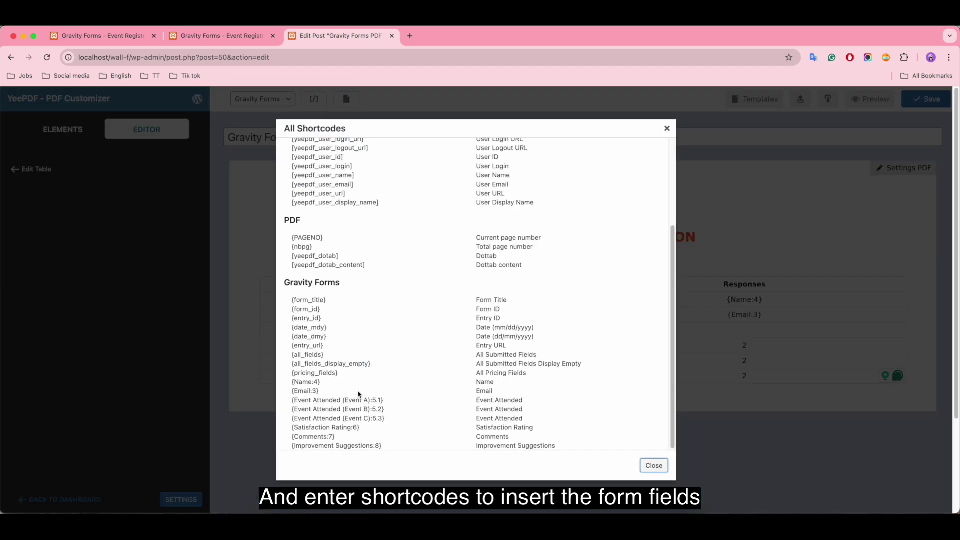
{"action": "scroll", "coordinate": [348, 279], "scroll_direction": "down", "scroll_amount": 5}
{"action": "triple_click", "coordinate": [348, 280]}
{"action": "key", "text": "super+c"}
{"action": "left_click", "coordinate": [653, 346]}
{"action": "left_click", "coordinate": [792, 333]}
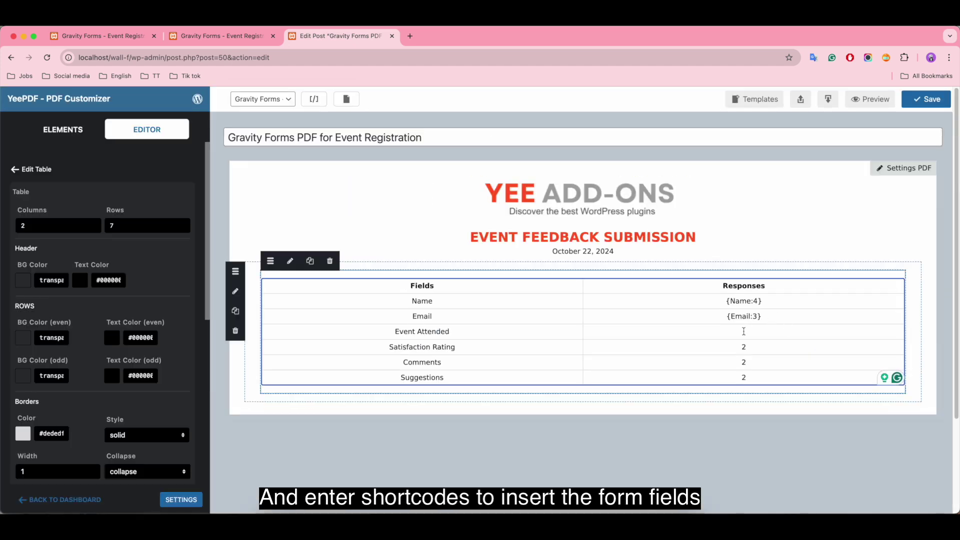
{"action": "key", "text": "super+v"}
{"action": "key", "text": "BackSpace"}
{"action": "key", "text": "BackSpace"}
Paste the Satisfaction Rating shortcode into its Responses cell
{"action": "left_click", "coordinate": [751, 347]}
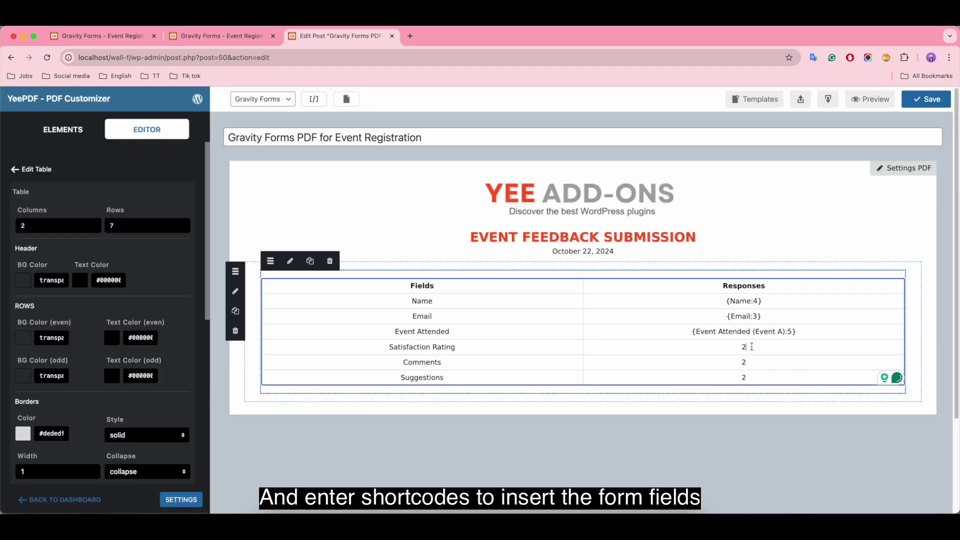
{"action": "left_click", "coordinate": [314, 99]}
{"action": "scroll", "coordinate": [337, 317], "scroll_direction": "down", "scroll_amount": 5}
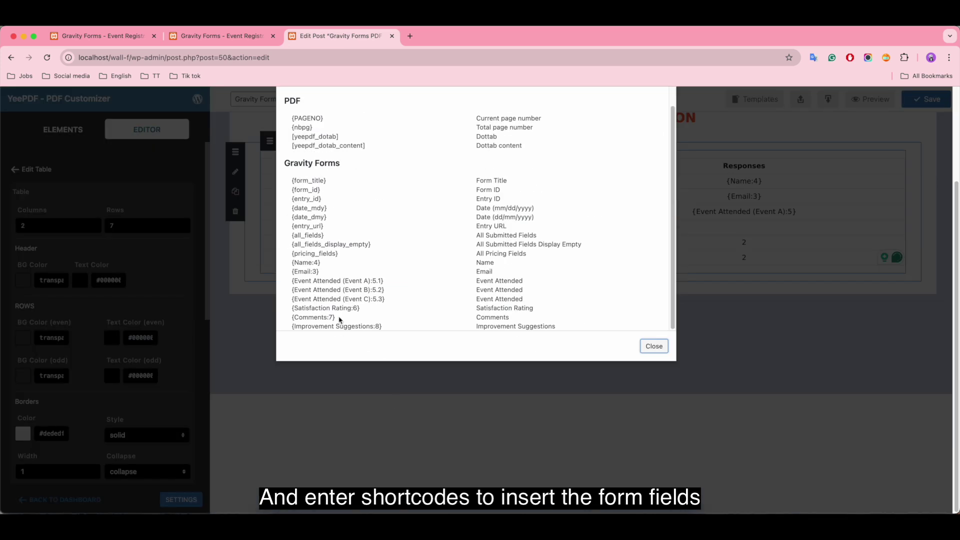
{"action": "left_click", "coordinate": [743, 275]}
{"action": "left_click", "coordinate": [752, 227]}
{"action": "key", "text": "super+v"}
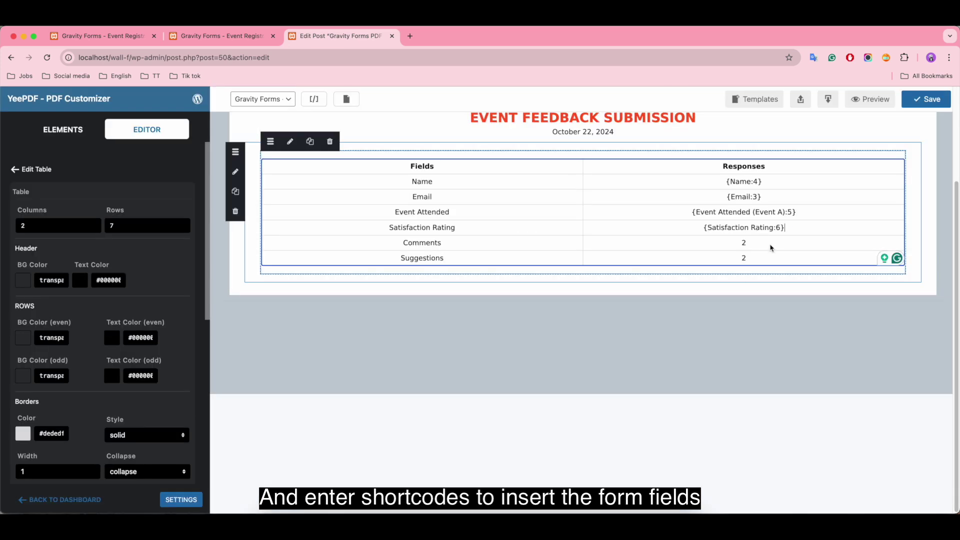
Paste the Comments and Improvement Suggestions shortcodes into their cells, then save the template
{"action": "left_click", "coordinate": [314, 99]}
{"action": "left_click", "coordinate": [320, 437]}
{"action": "left_click", "coordinate": [654, 465]}
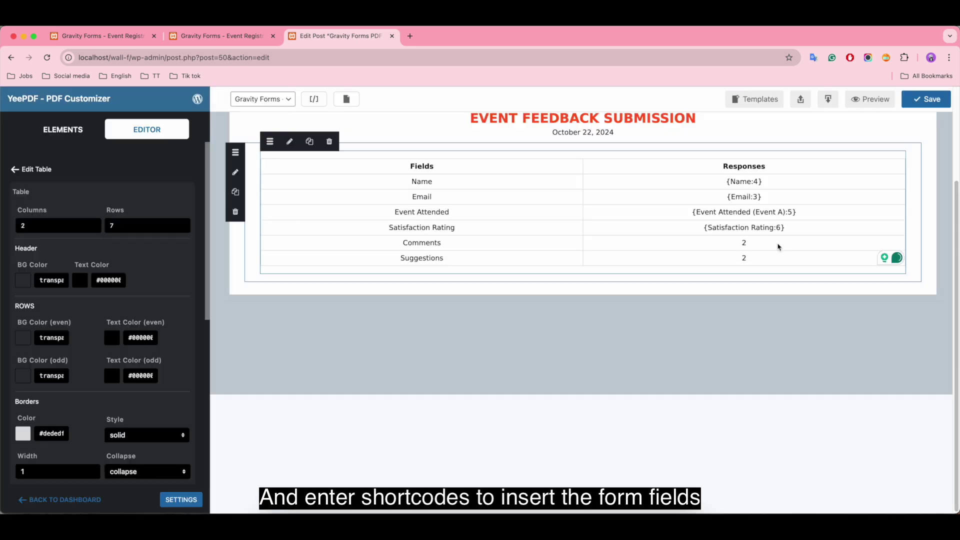
{"action": "left_click", "coordinate": [758, 250]}
{"action": "key", "text": "super+v"}
{"action": "left_click", "coordinate": [314, 99]}
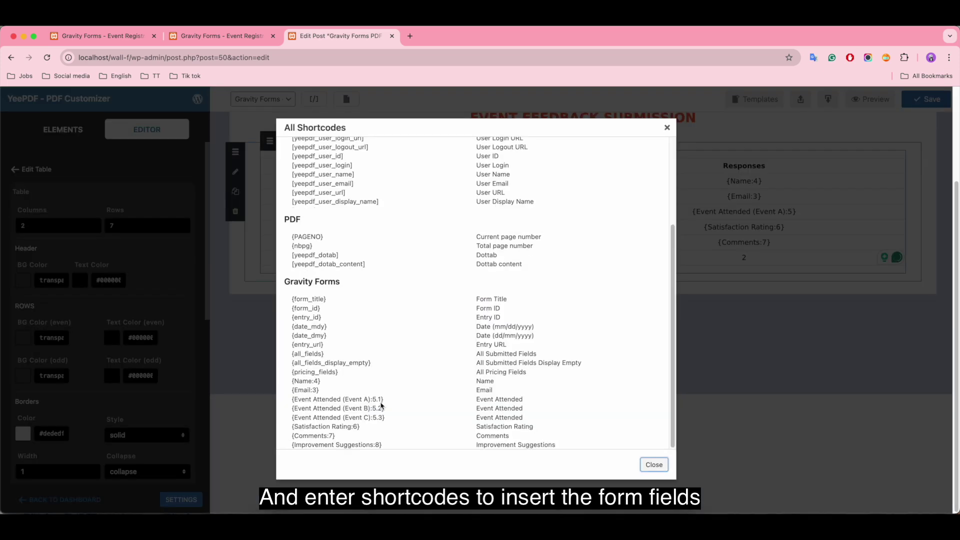
{"action": "left_click", "coordinate": [320, 445]}
{"action": "left_click", "coordinate": [654, 466]}
{"action": "left_click", "coordinate": [767, 258]}
{"action": "key", "text": "super+v"}
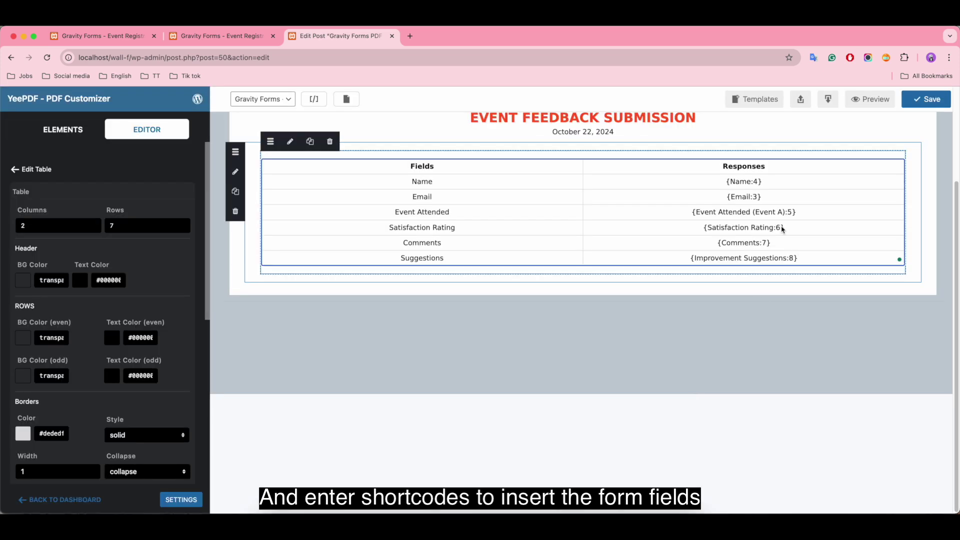
{"action": "scroll", "coordinate": [778, 232], "scroll_direction": "up", "scroll_amount": 3}
{"action": "left_click", "coordinate": [937, 101]}
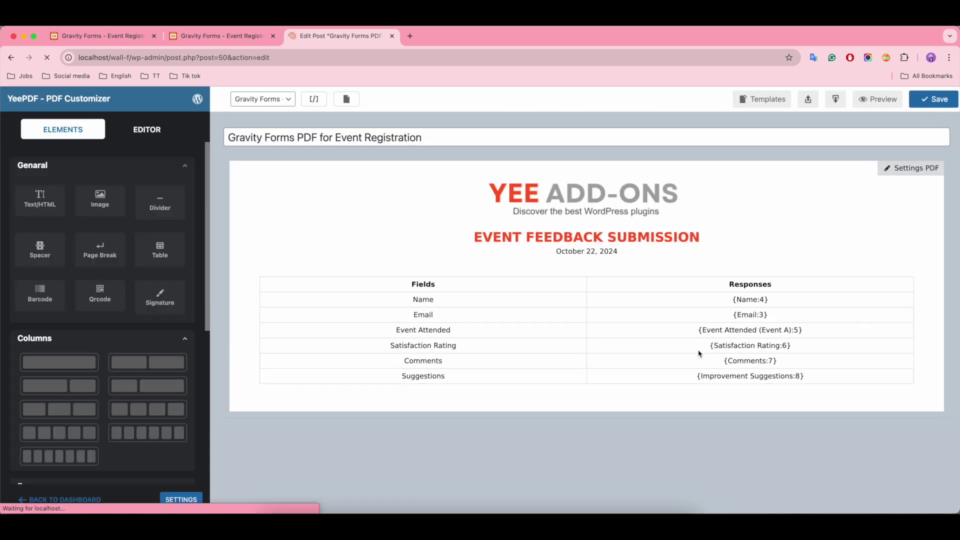
Set the table header background to #ff5722 with white #ffffff header text
{"action": "left_click", "coordinate": [307, 293]}
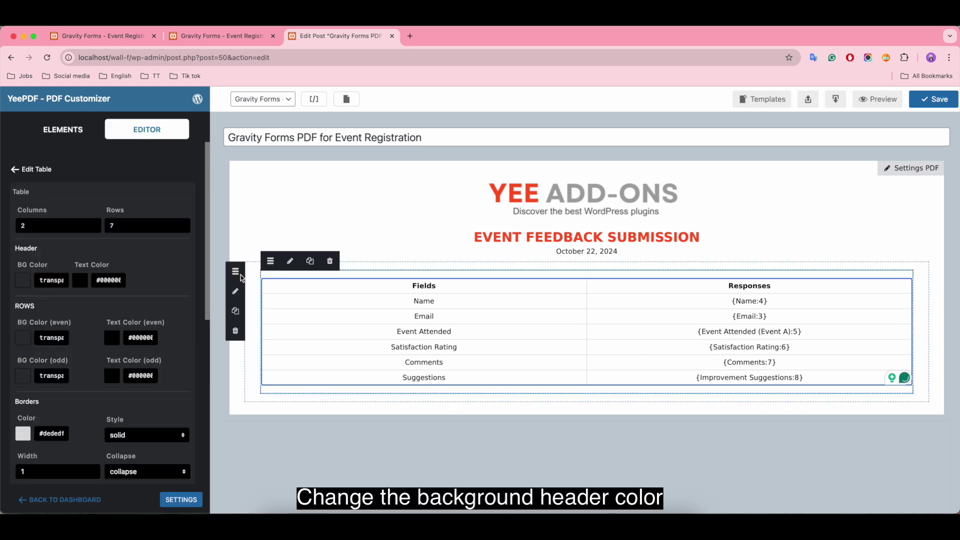
{"action": "left_click", "coordinate": [22, 281]}
{"action": "left_click_drag", "start_coordinate": [22, 398], "coordinate": [39, 318]}
{"action": "triple_click", "coordinate": [64, 280]}
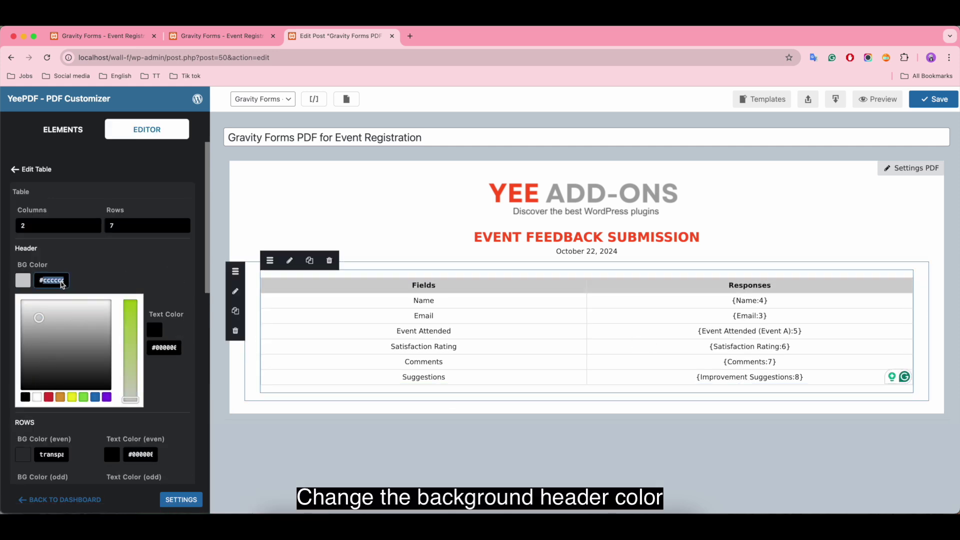
{"action": "type", "text": "#ff5722"}
{"action": "left_click", "coordinate": [29, 282]}
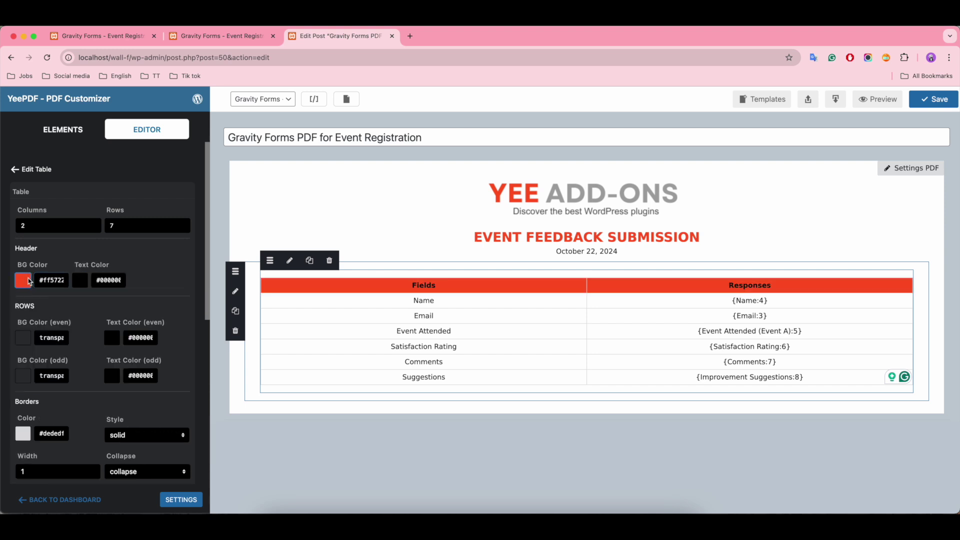
{"action": "left_click", "coordinate": [83, 282]}
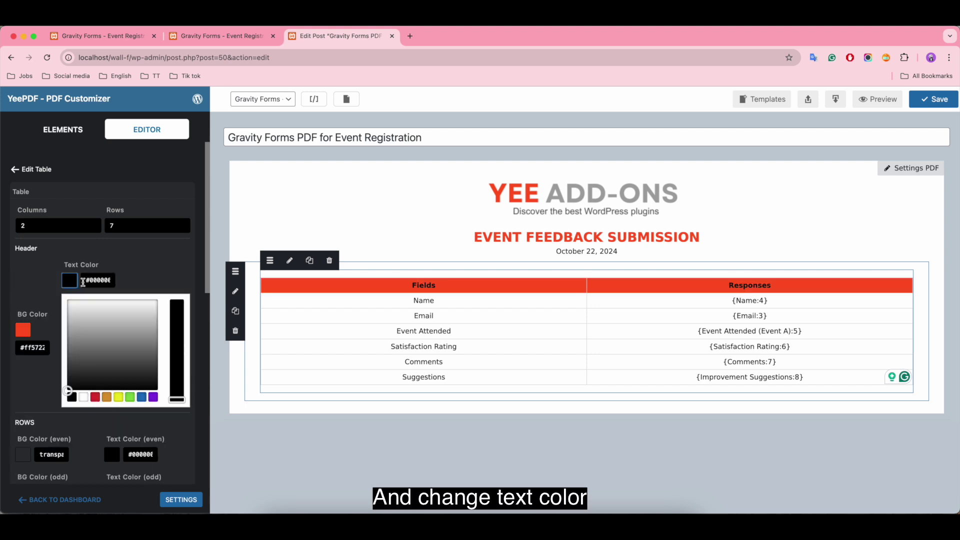
{"action": "left_click", "coordinate": [83, 397]}
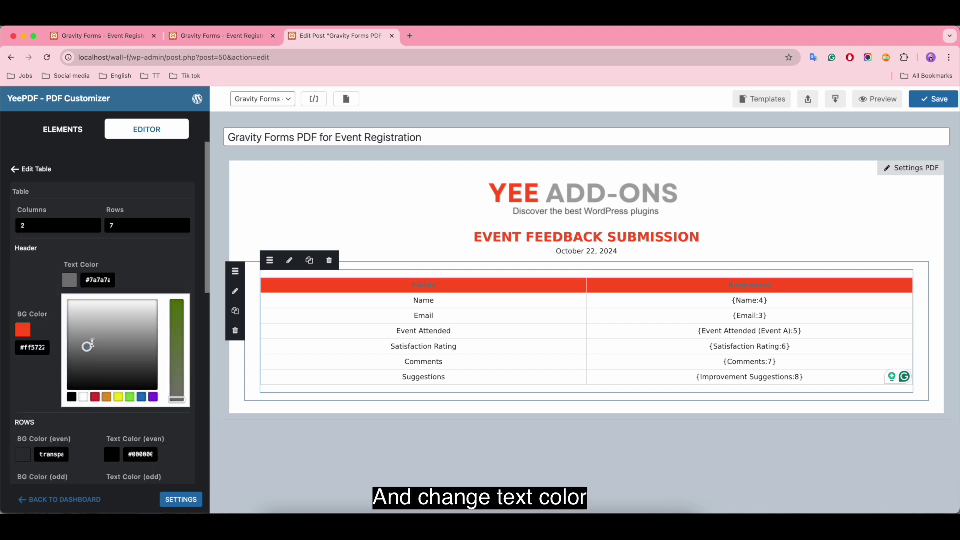
{"action": "left_click", "coordinate": [52, 287]}
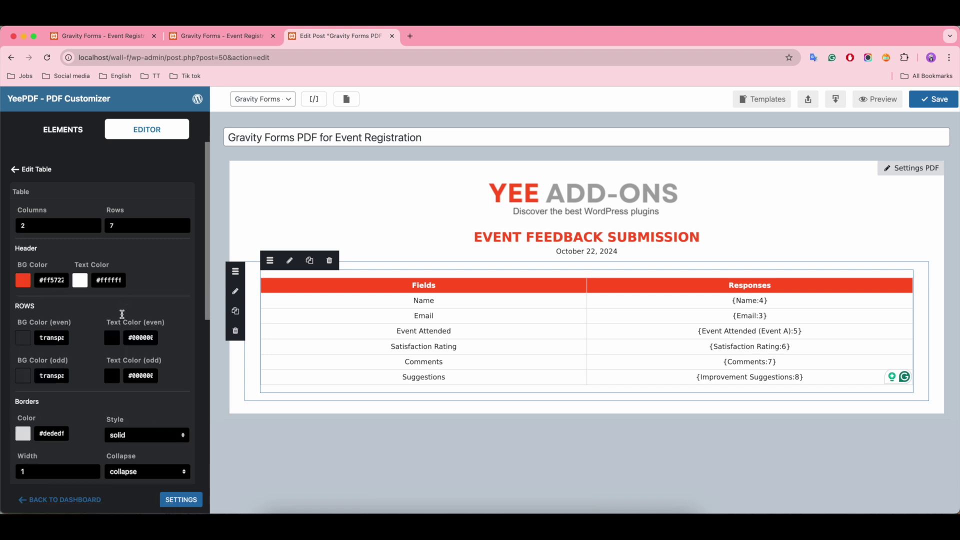
Colour even rows white #ffffff and odd rows light grey #f2f2f2
{"action": "left_click", "coordinate": [23, 338]}
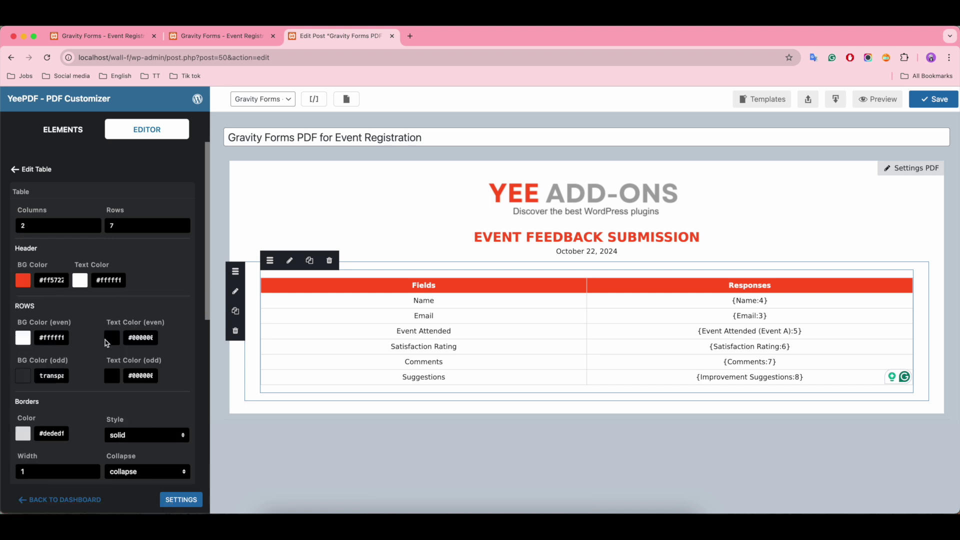
{"action": "left_click", "coordinate": [23, 376]}
{"action": "scroll", "coordinate": [24, 484], "scroll_direction": "down", "scroll_amount": 4}
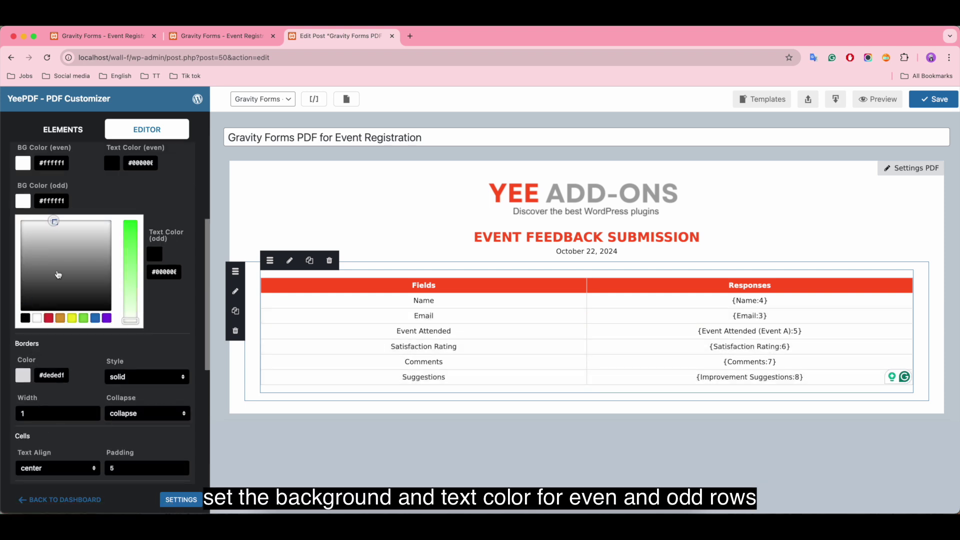
{"action": "left_click_drag", "start_coordinate": [36, 244], "coordinate": [32, 226]}
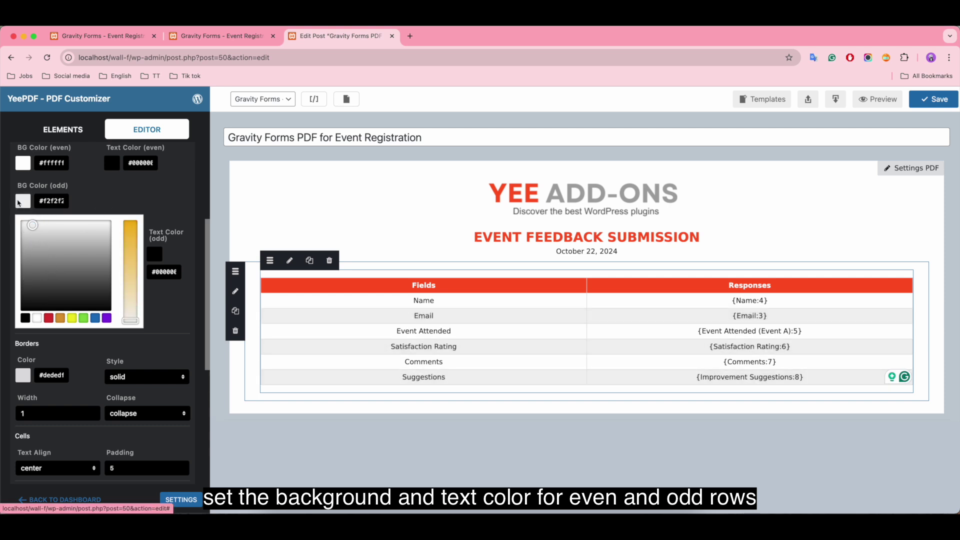
{"action": "left_click", "coordinate": [18, 202]}
{"action": "scroll", "coordinate": [23, 280], "scroll_direction": "up", "scroll_amount": 1}
Make the table borders solid light grey #d6d6d6 after trying the dotted, dashed and none styles
{"action": "left_click", "coordinate": [23, 298]}
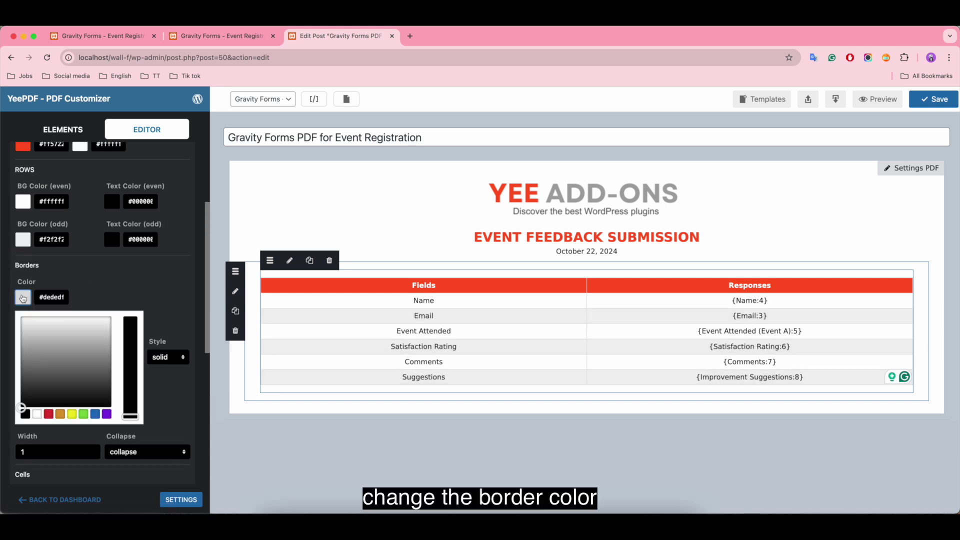
{"action": "left_click_drag", "start_coordinate": [22, 407], "coordinate": [18, 300]}
{"action": "left_click_drag", "start_coordinate": [36, 336], "coordinate": [45, 332]}
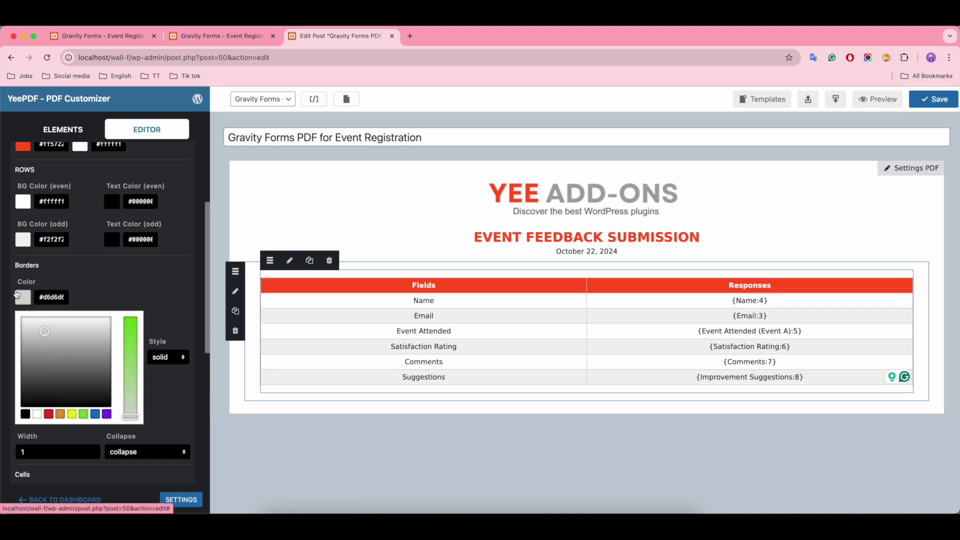
{"action": "left_click", "coordinate": [23, 298]}
{"action": "left_click", "coordinate": [143, 298]}
{"action": "left_click", "coordinate": [138, 310]}
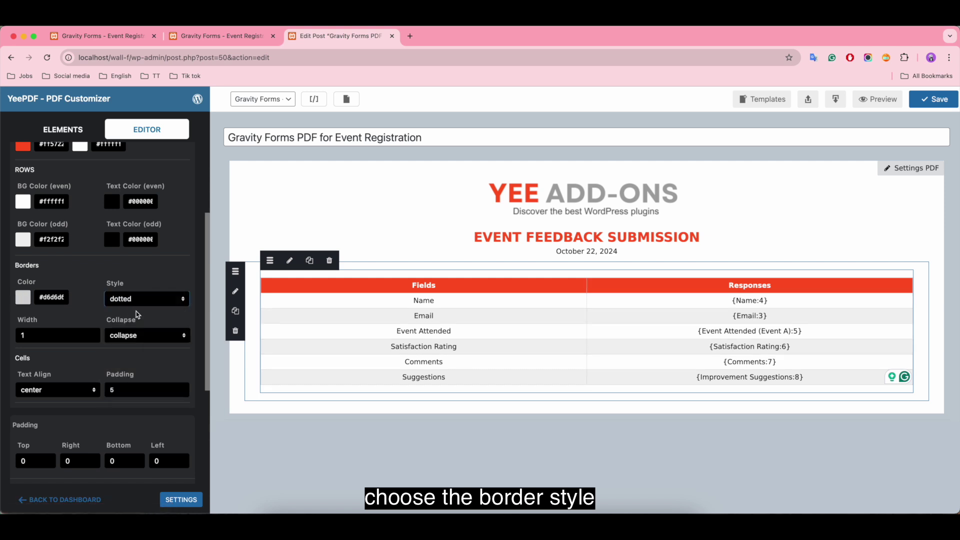
{"action": "left_click", "coordinate": [127, 303]}
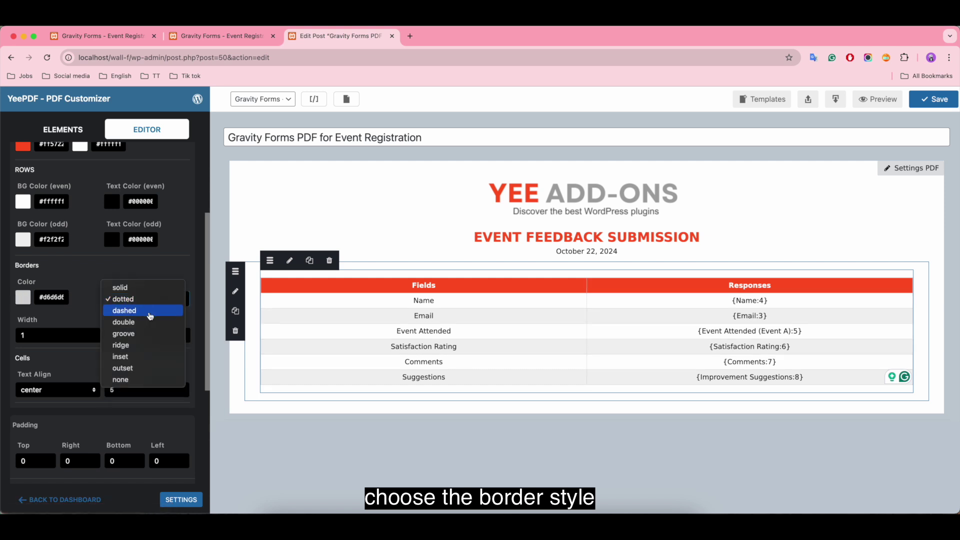
{"action": "left_click", "coordinate": [150, 314]}
{"action": "left_click", "coordinate": [139, 299]}
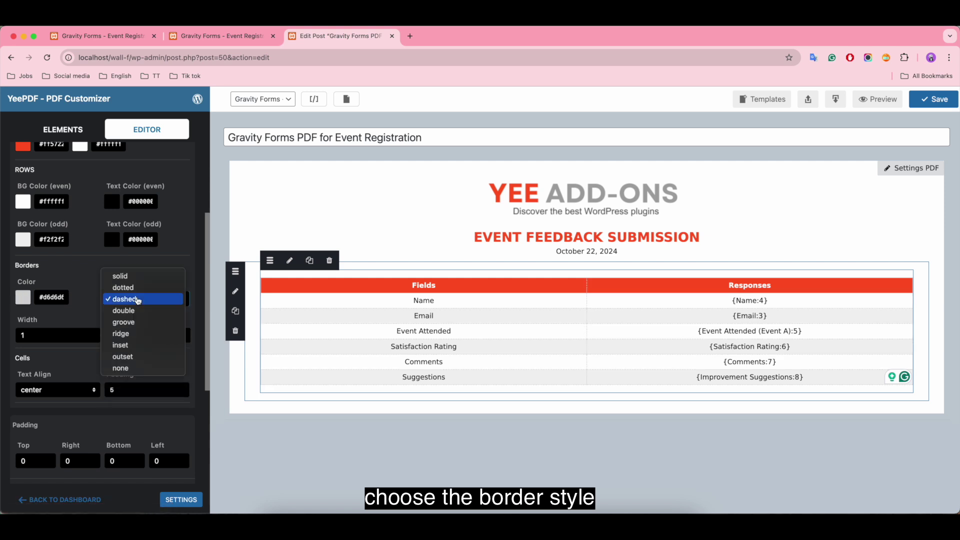
{"action": "left_click", "coordinate": [156, 369]}
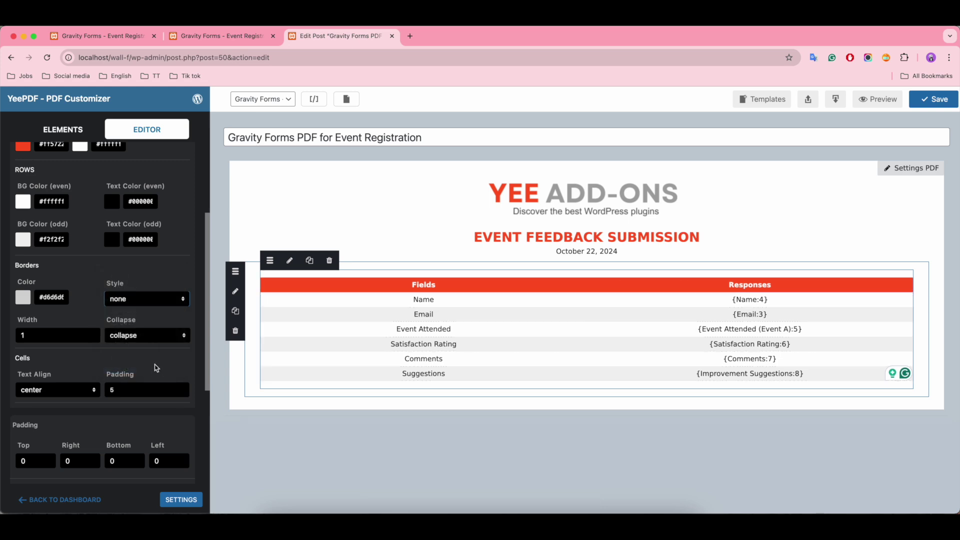
{"action": "left_click", "coordinate": [131, 300]}
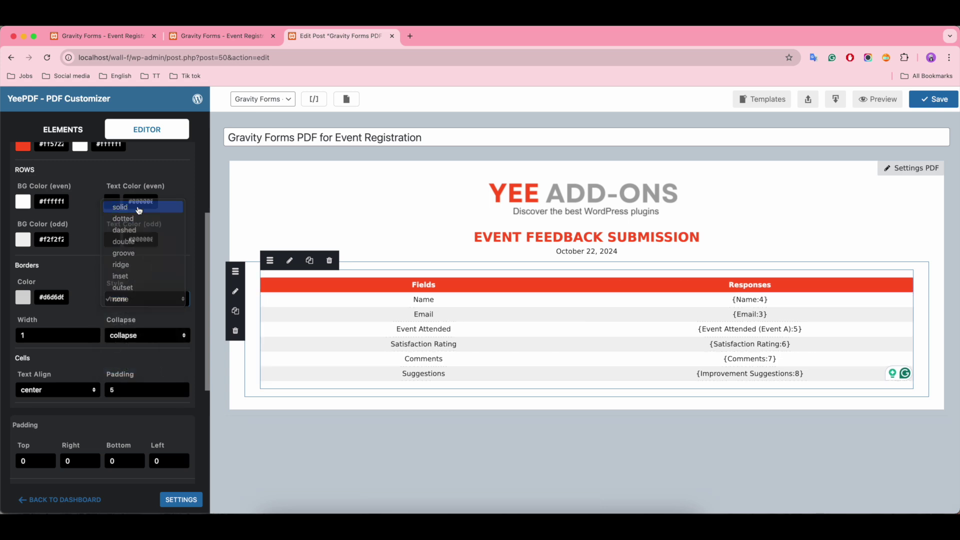
{"action": "left_click", "coordinate": [139, 206]}
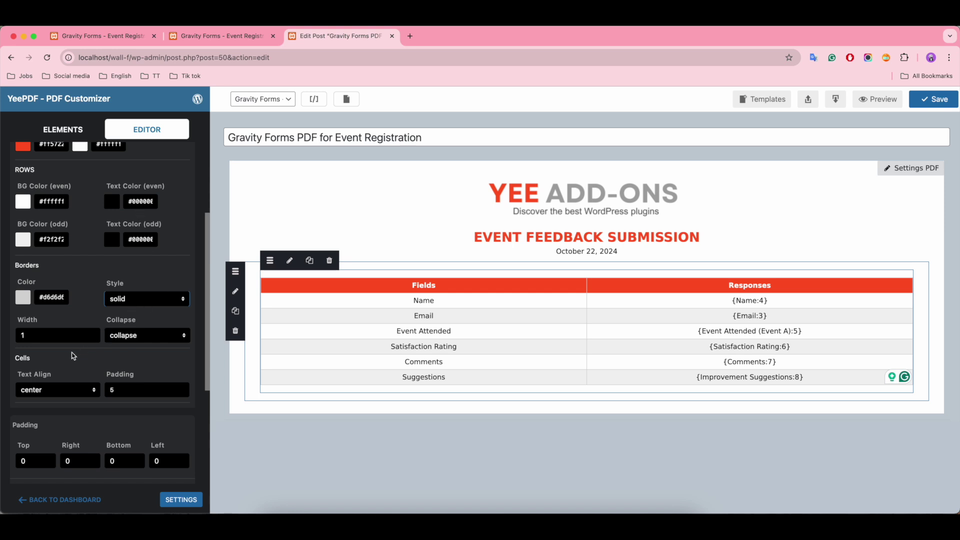
Keep the table cell text centre-aligned after briefly trying left alignment
{"action": "scroll", "coordinate": [65, 358], "scroll_direction": "down", "scroll_amount": 1}
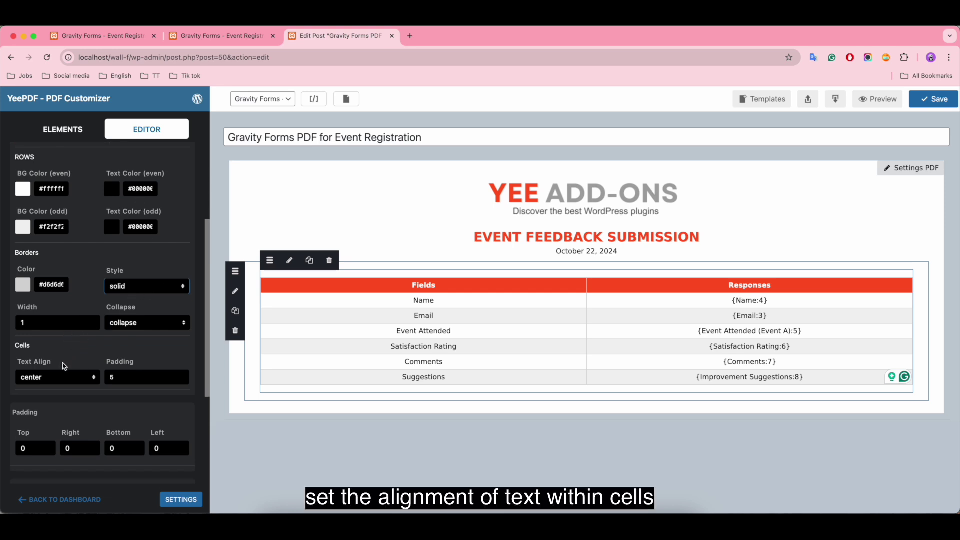
{"action": "left_click", "coordinate": [52, 372]}
{"action": "key", "text": "Escape"}
{"action": "key", "text": "Up"}
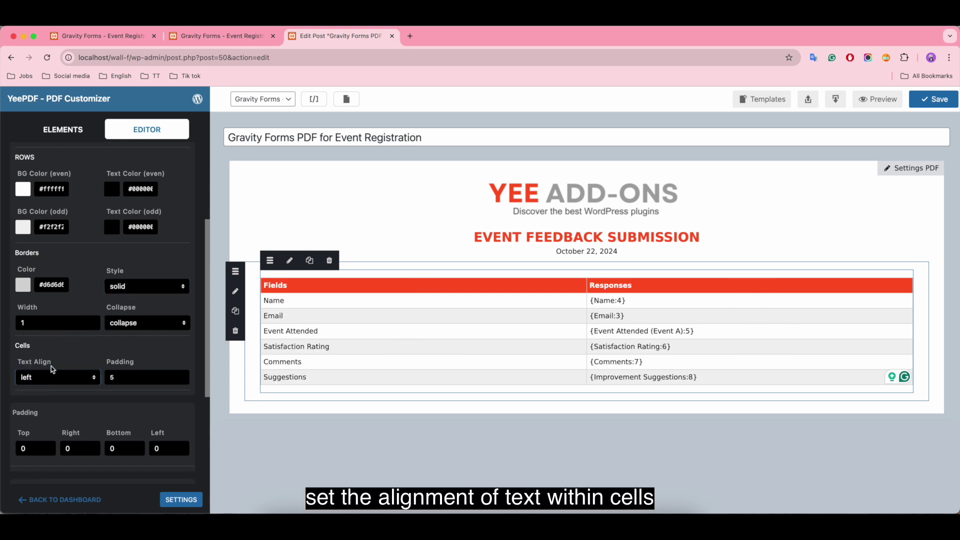
{"action": "left_click", "coordinate": [55, 377]}
{"action": "left_click", "coordinate": [55, 391]}
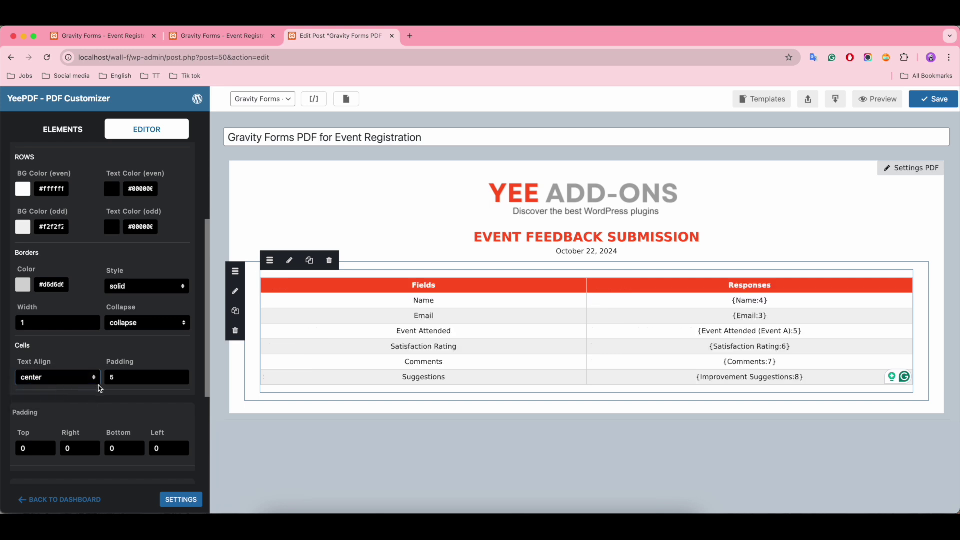
Set the table container's padding to 10 top and 5 bottom
{"action": "scroll", "coordinate": [99, 389], "scroll_direction": "down", "scroll_amount": 4}
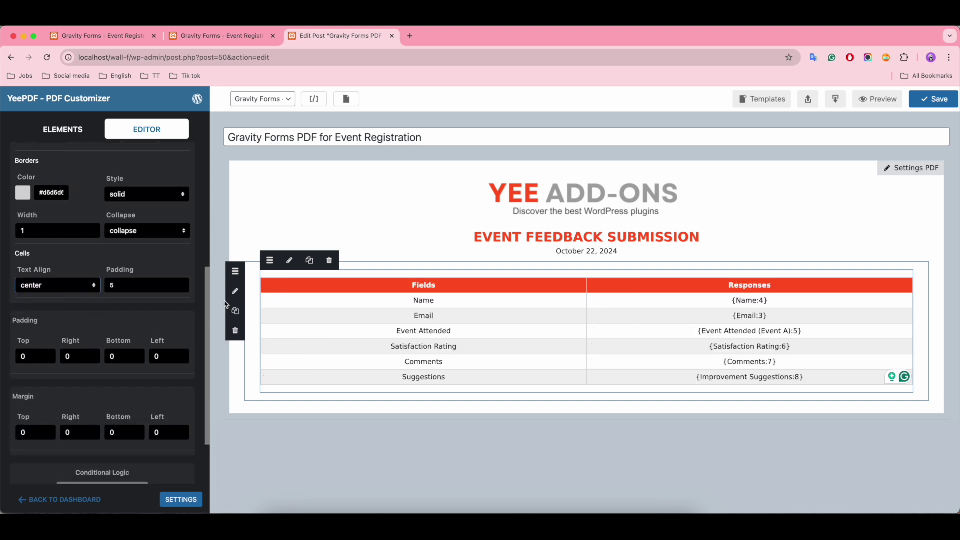
{"action": "left_click", "coordinate": [253, 273]}
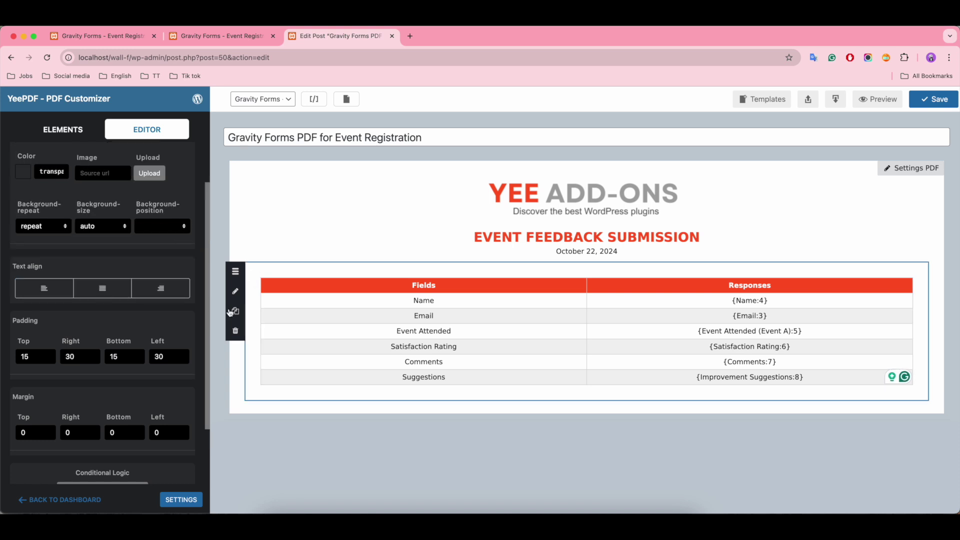
{"action": "double_click", "coordinate": [25, 356]}
{"action": "type", "text": "10"}
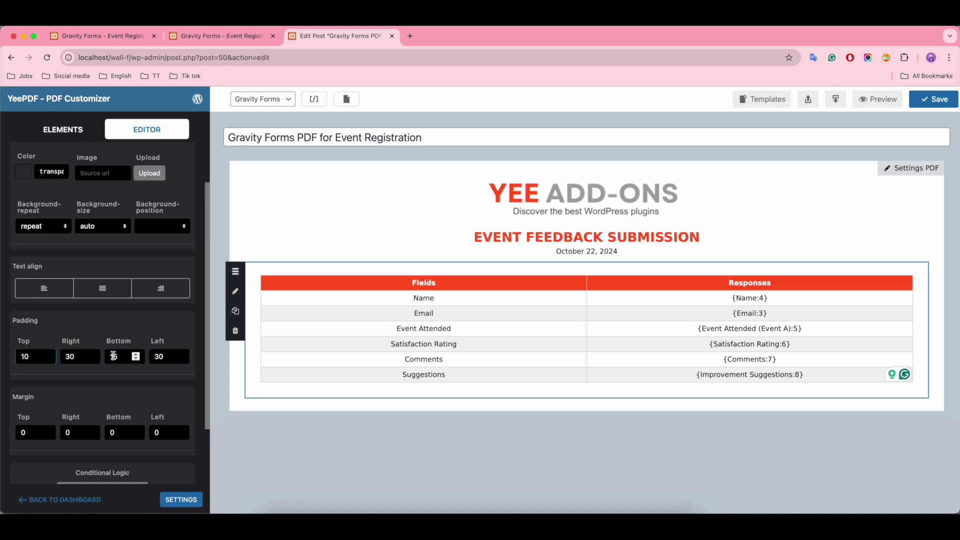
{"action": "double_click", "coordinate": [113, 356]}
{"action": "type", "text": "5"}
{"action": "left_click", "coordinate": [161, 356]}
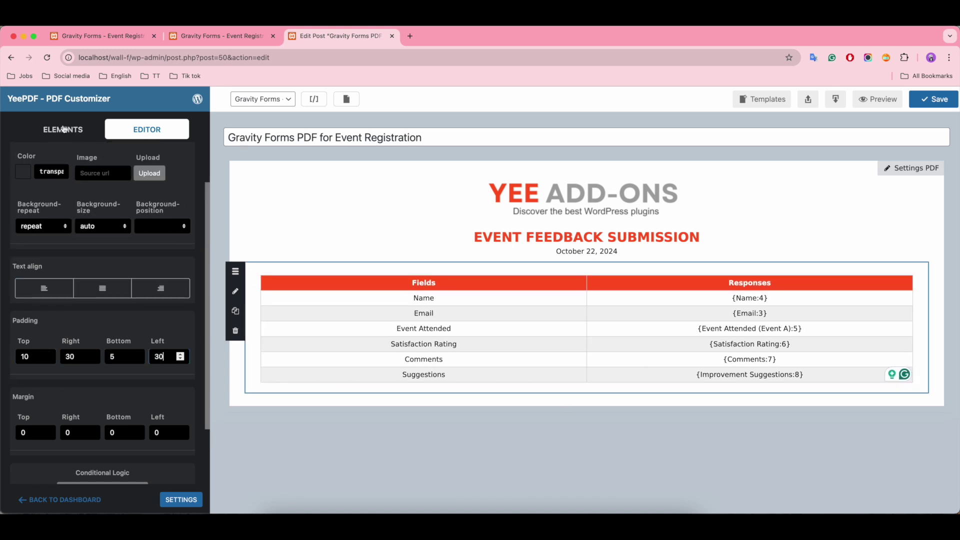
{"action": "left_click", "coordinate": [63, 129]}
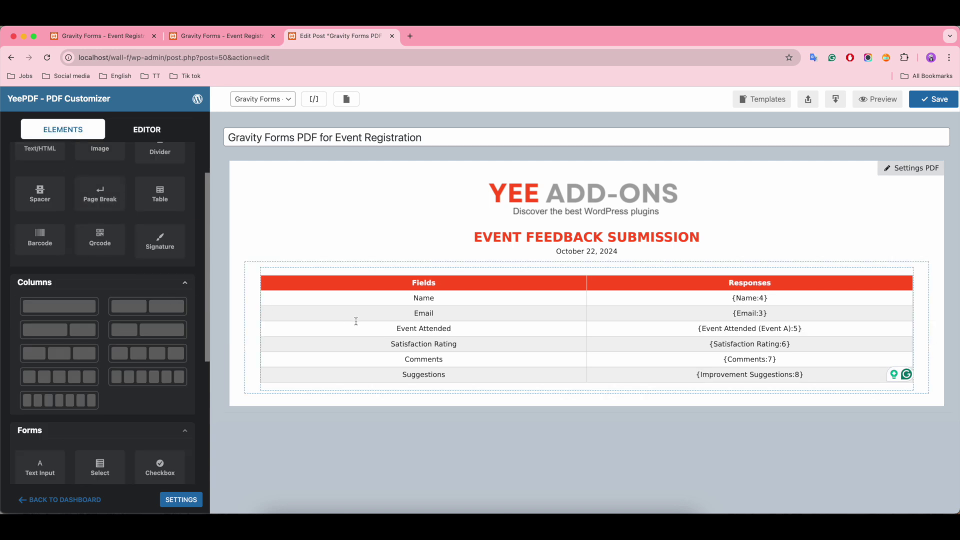
Add a Text/HTML block below the table reading 'Thanks for your feedback!', a questions line and a contact e-mail
{"action": "left_click_drag", "start_coordinate": [59, 306], "coordinate": [518, 395]}
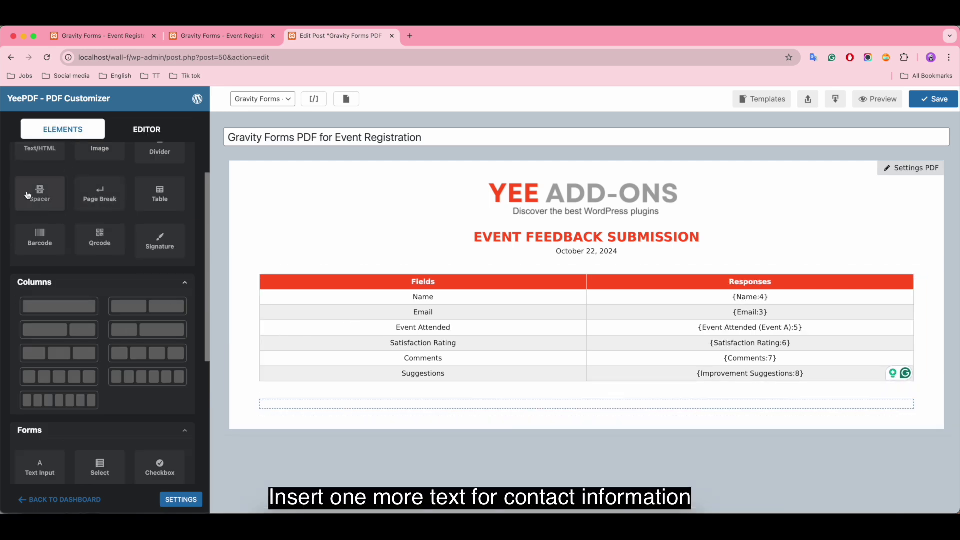
{"action": "scroll", "coordinate": [28, 195], "scroll_direction": "up", "scroll_amount": 2}
{"action": "left_click_drag", "start_coordinate": [40, 200], "coordinate": [550, 403]}
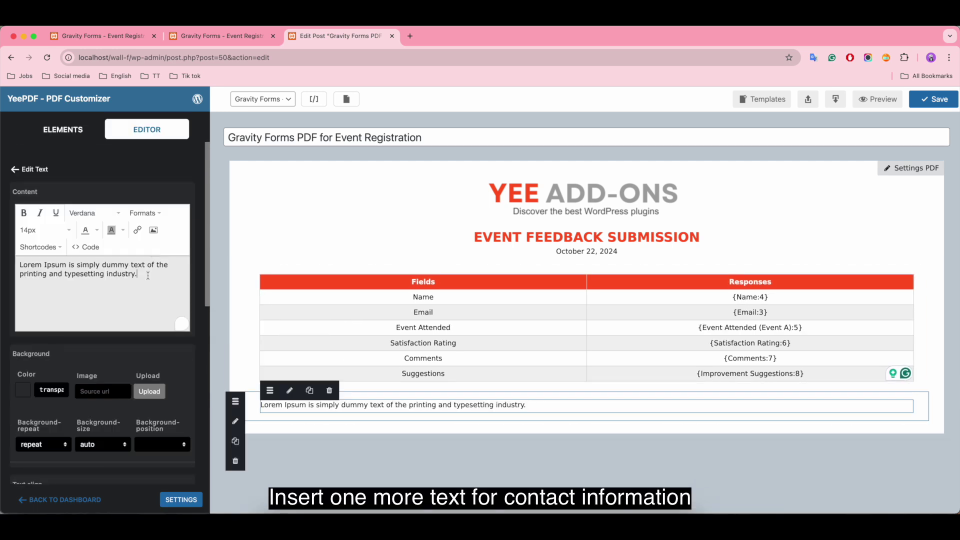
{"action": "key", "text": "super+a"}
{"action": "key", "text": "BackSpace"}
{"action": "type", "text": "Thanks "}
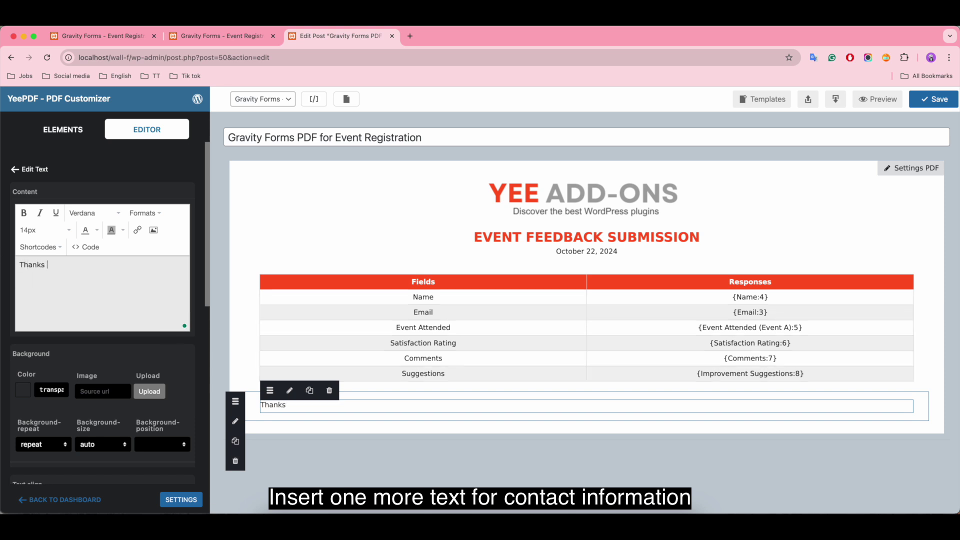
{"action": "type", "text": "for your feedback!"}
{"action": "key", "text": "Return"}
{"action": "type", "text": "For"}
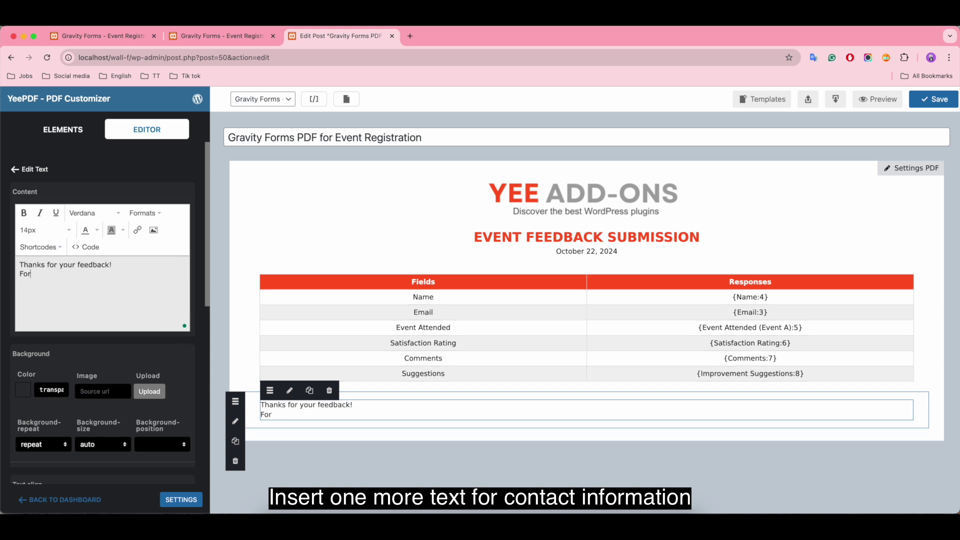
{"action": "type", "text": " any questions, please fe"}
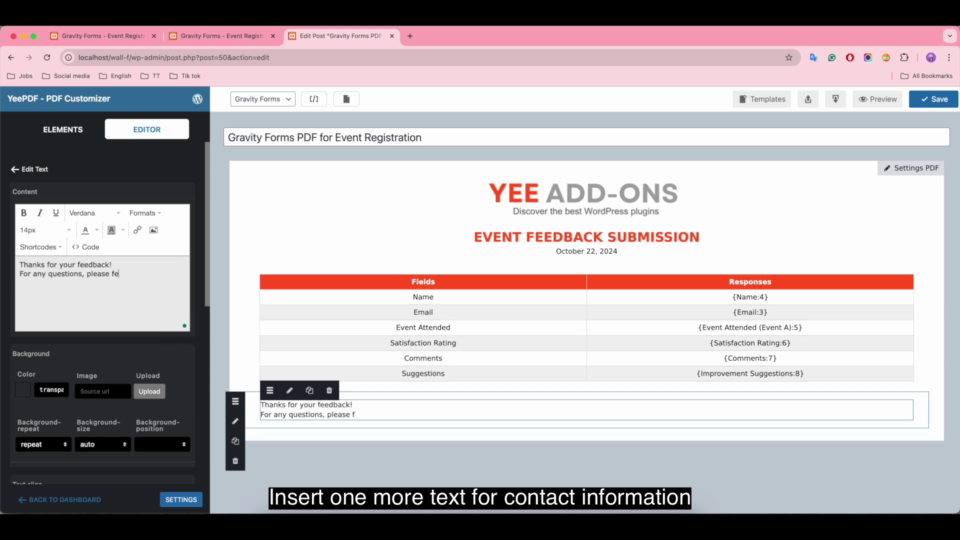
{"action": "type", "text": "el free to contact us"}
{"action": "key", "text": "Return"}
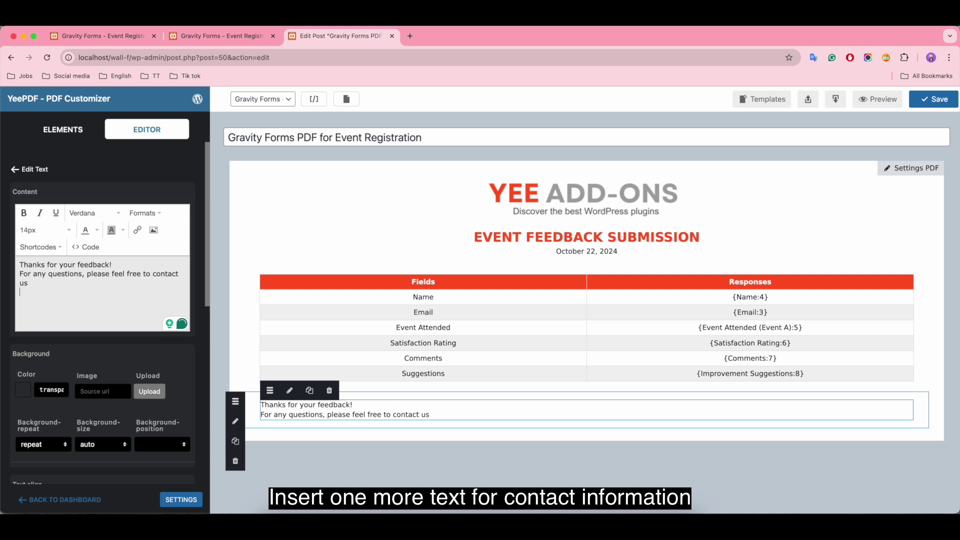
{"action": "type", "text": "info@example.com"}
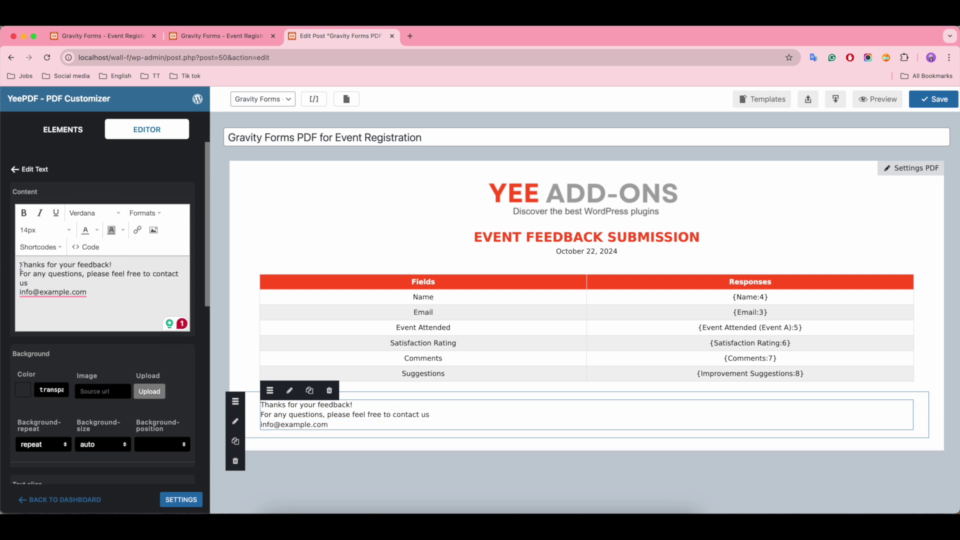
Centre the note and make the 'Thanks for your feedback!' line bold
{"action": "left_click_drag", "start_coordinate": [21, 265], "coordinate": [87, 292]}
{"action": "left_click", "coordinate": [144, 213]}
{"action": "mouse_move", "coordinate": [150, 274]}
{"action": "left_click", "coordinate": [242, 290]}
{"action": "left_click_drag", "start_coordinate": [148, 265], "coordinate": [54, 265]}
{"action": "left_click", "coordinate": [23, 213]}
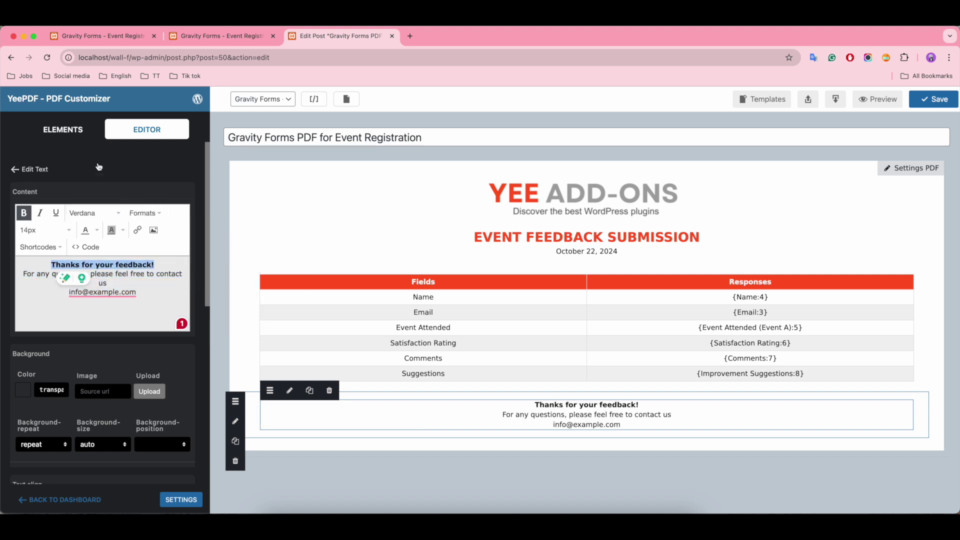
{"action": "left_click", "coordinate": [63, 131]}
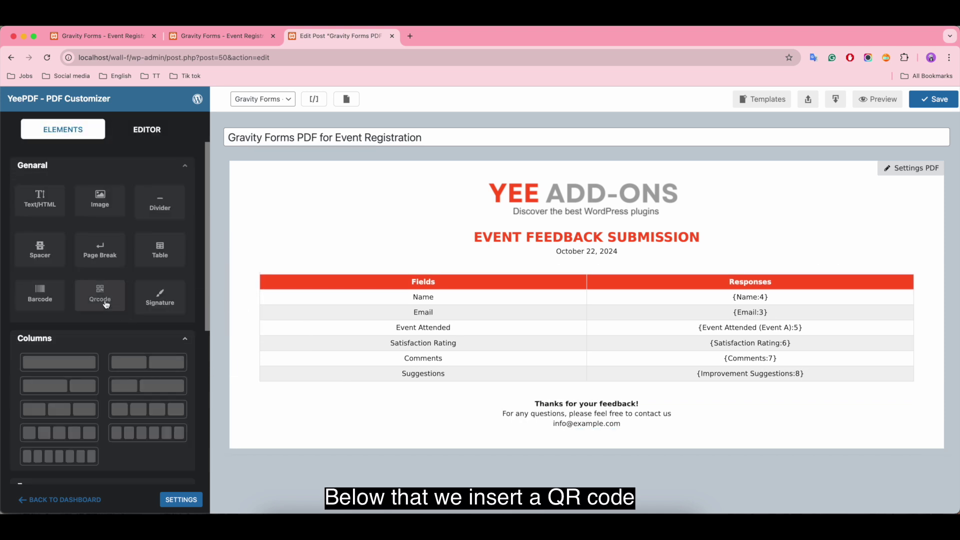
Place a QR code below the thank-you note that encodes only the General > Site Name shortcode
{"action": "left_click_drag", "start_coordinate": [100, 295], "coordinate": [576, 446]}
{"action": "left_click", "coordinate": [343, 451]}
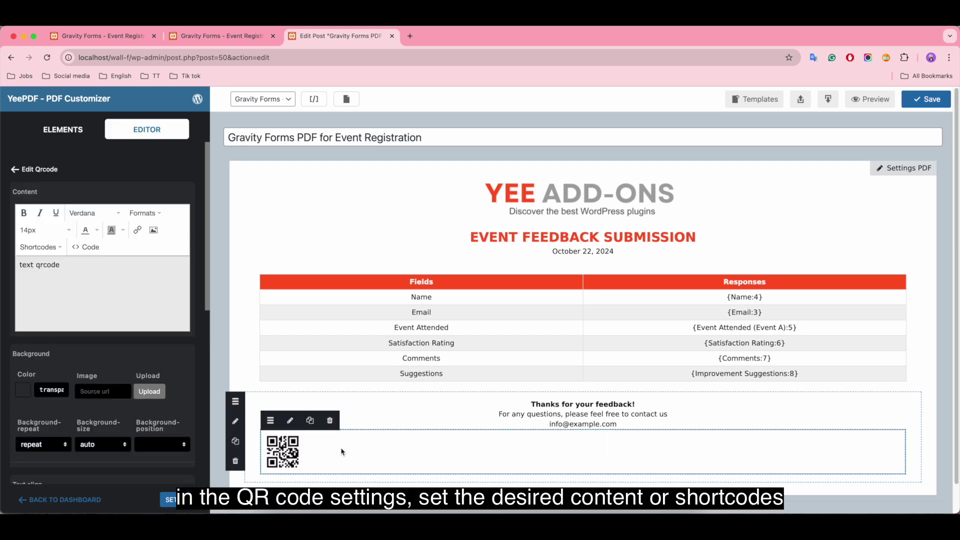
{"action": "left_click", "coordinate": [71, 269]}
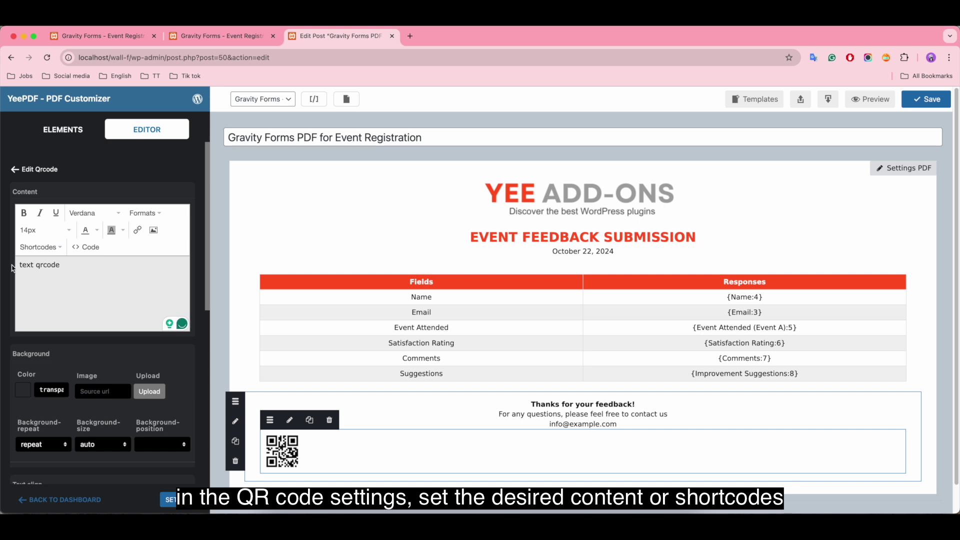
{"action": "left_click", "coordinate": [38, 247]}
{"action": "mouse_move", "coordinate": [39, 265]}
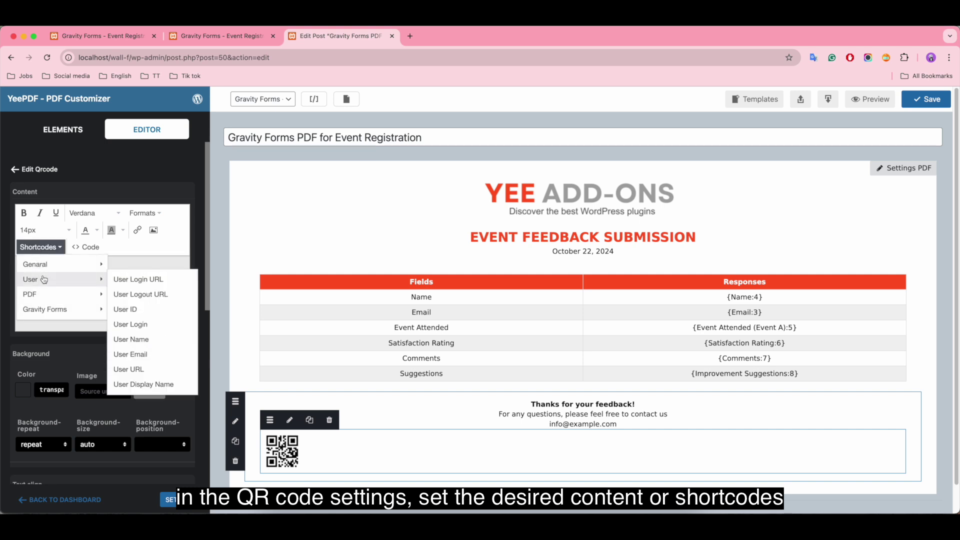
{"action": "mouse_move", "coordinate": [44, 310]}
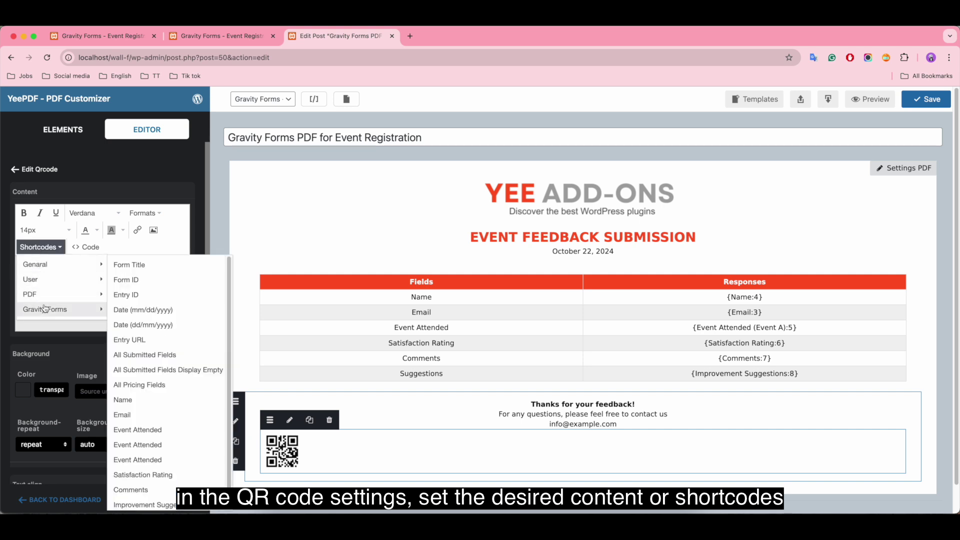
{"action": "left_click", "coordinate": [149, 266]}
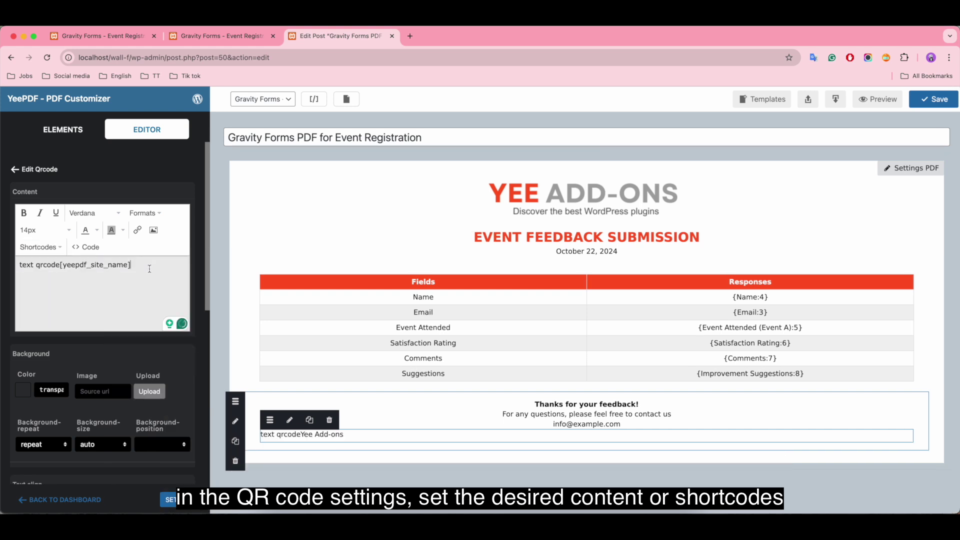
{"action": "left_click_drag", "start_coordinate": [63, 265], "coordinate": [9, 271]}
{"action": "key", "text": "BackSpace"}
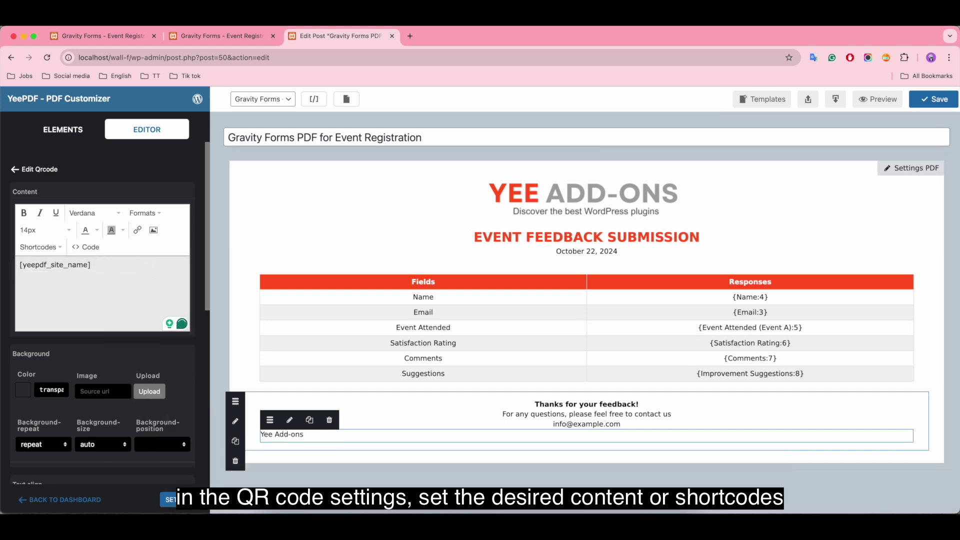
Centre the QR code in its row and save the template
{"action": "scroll", "coordinate": [109, 265], "scroll_direction": "down", "scroll_amount": 5}
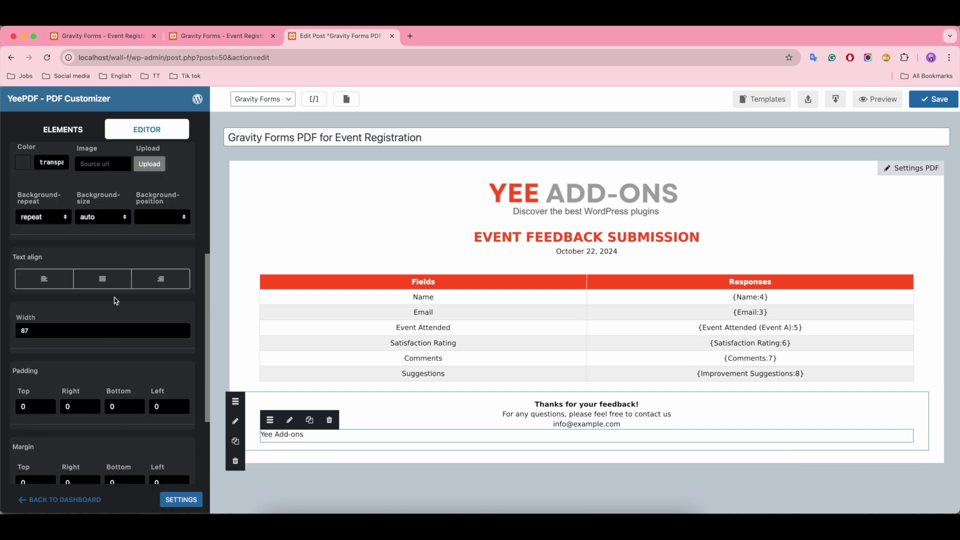
{"action": "left_click", "coordinate": [110, 284]}
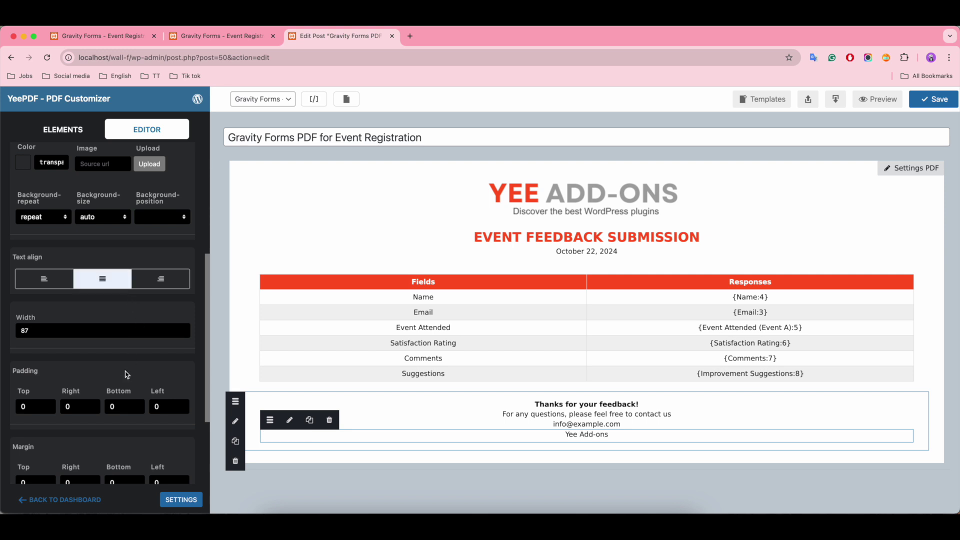
{"action": "scroll", "coordinate": [110, 286], "scroll_direction": "down", "scroll_amount": 1}
{"action": "scroll", "coordinate": [124, 356], "scroll_direction": "up", "scroll_amount": 4}
{"action": "scroll", "coordinate": [124, 357], "scroll_direction": "up", "scroll_amount": 3}
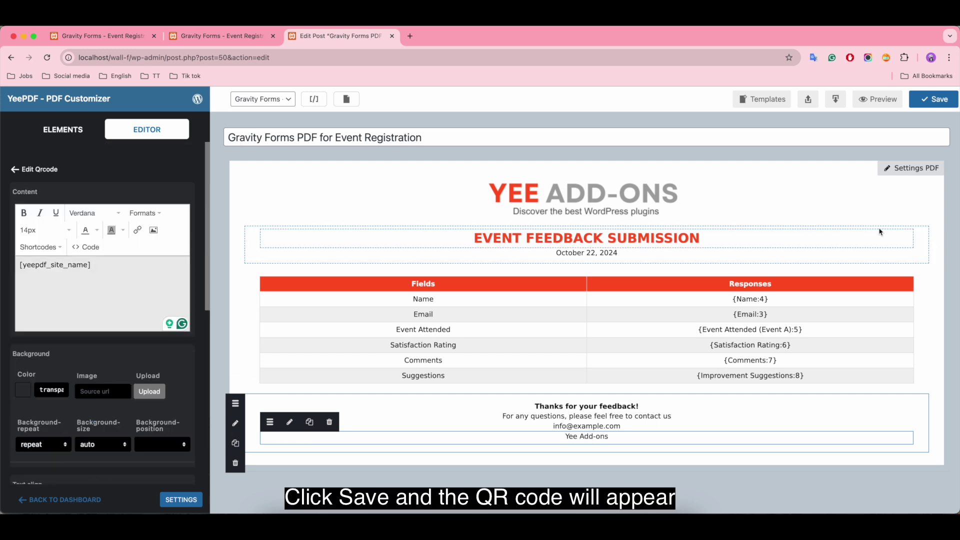
{"action": "left_click", "coordinate": [933, 102]}
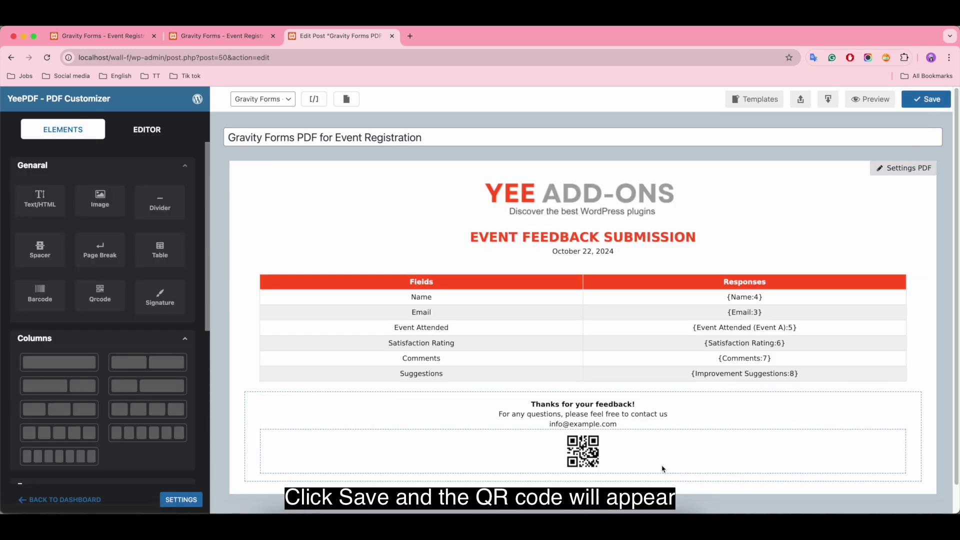
{"action": "scroll", "coordinate": [821, 407], "scroll_direction": "down", "scroll_amount": 1}
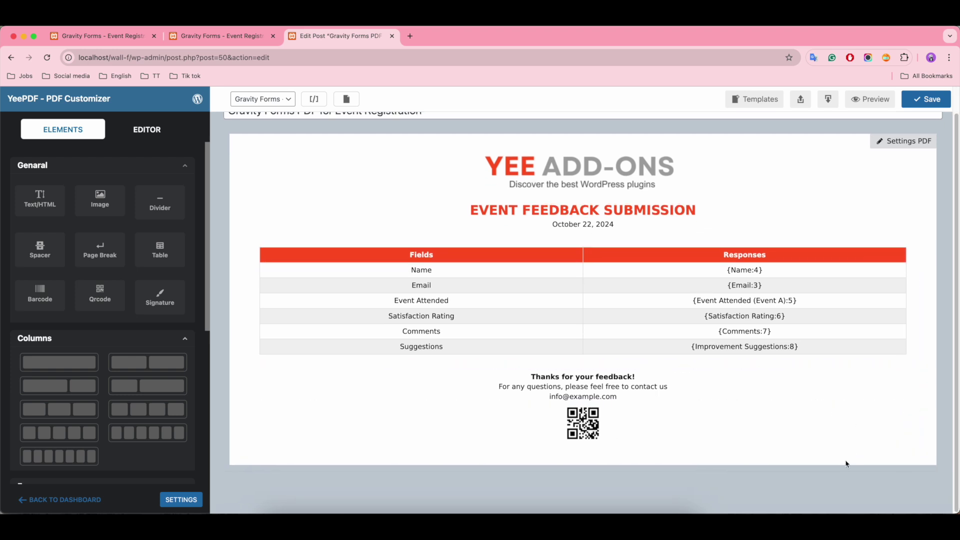
{"action": "scroll", "coordinate": [843, 457], "scroll_direction": "up", "scroll_amount": 1}
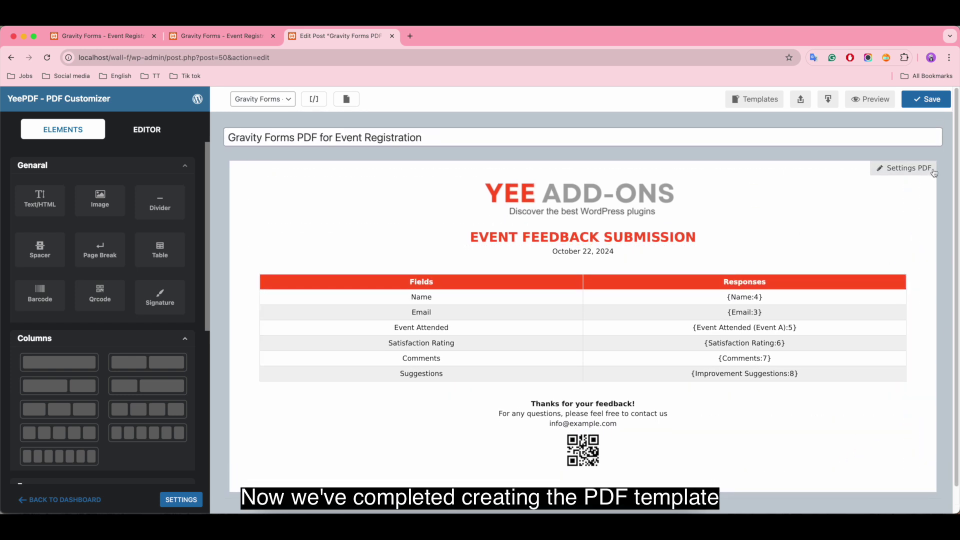
{"action": "left_click", "coordinate": [870, 99]}
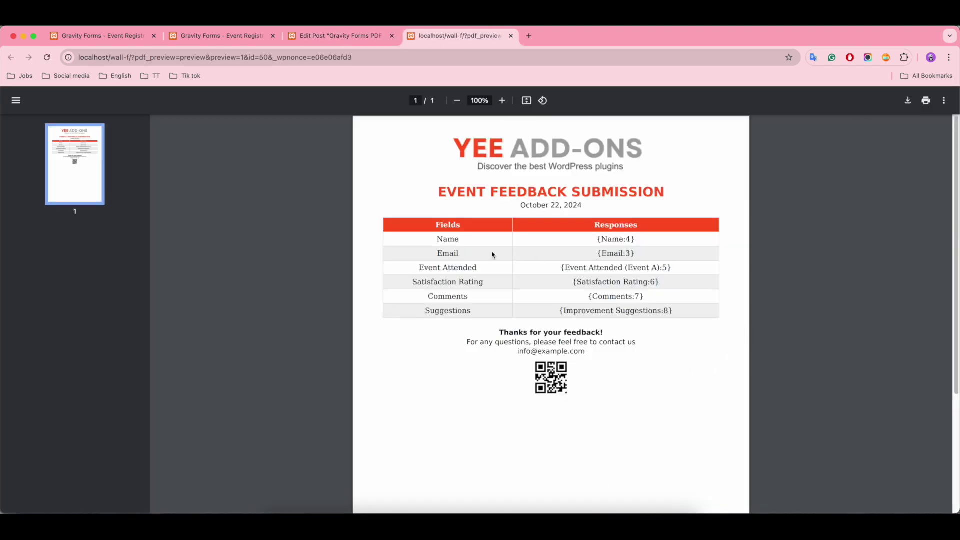
{"action": "left_click", "coordinate": [335, 38]}
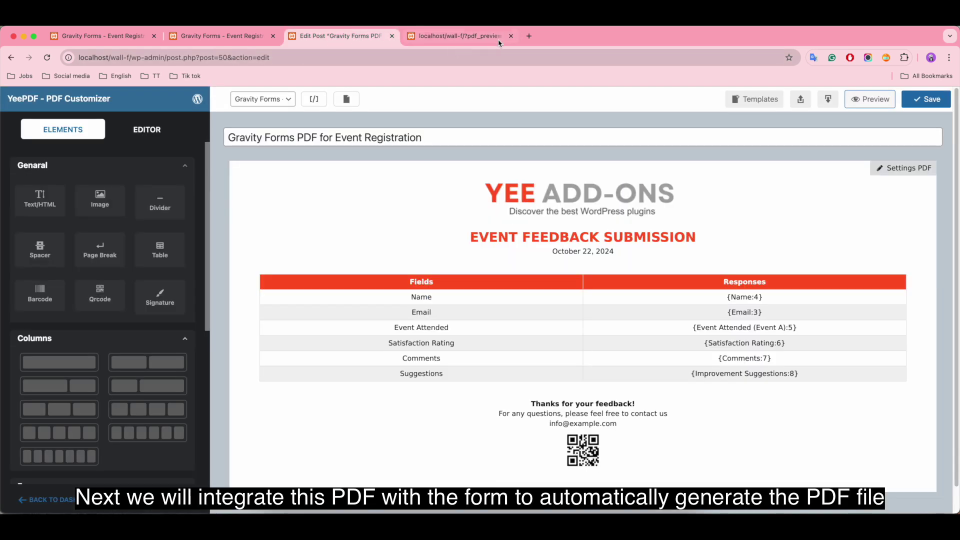
{"action": "left_click", "coordinate": [510, 36]}
Open the Event Registration form's Settings > PDF Creator page
{"action": "left_click", "coordinate": [124, 39]}
{"action": "scroll", "coordinate": [373, 271], "scroll_direction": "up", "scroll_amount": 15}
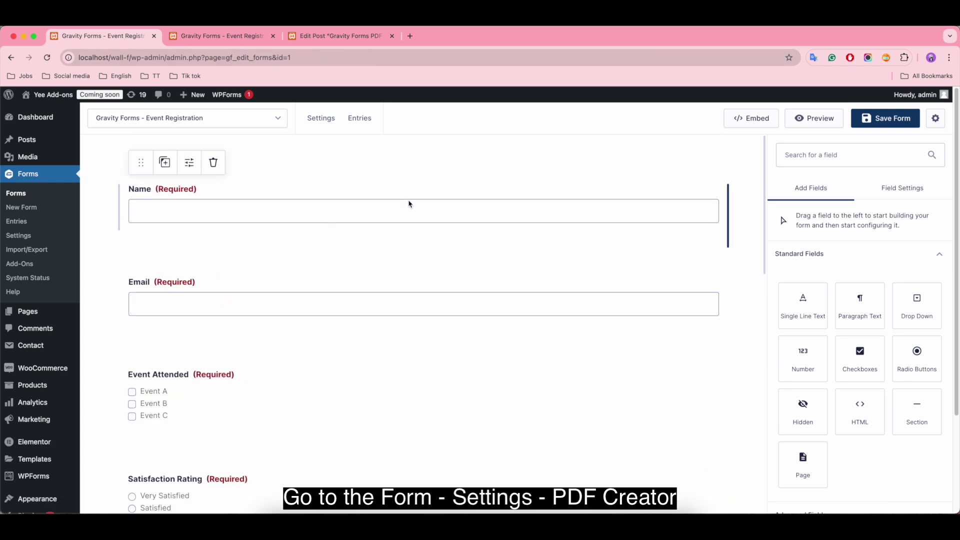
{"action": "mouse_move", "coordinate": [320, 123]}
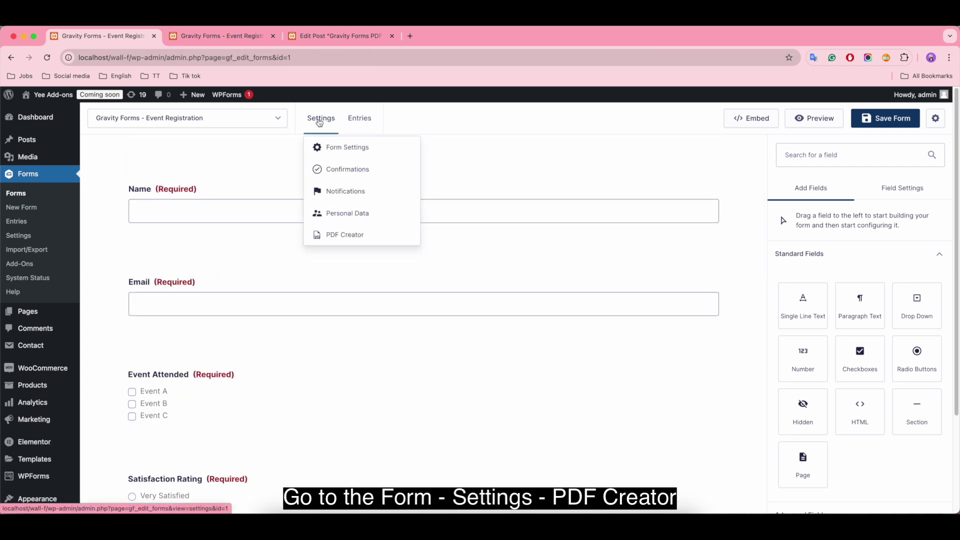
{"action": "left_click", "coordinate": [348, 236]}
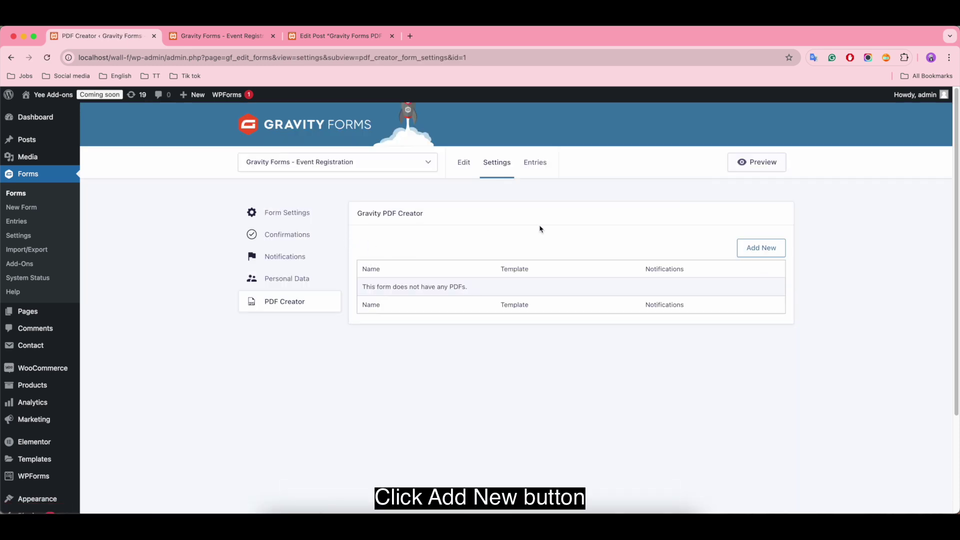
Add a new PDF labelled 'Gravity PDF Event Registration' using the Event Registration template
{"action": "left_click", "coordinate": [761, 250]}
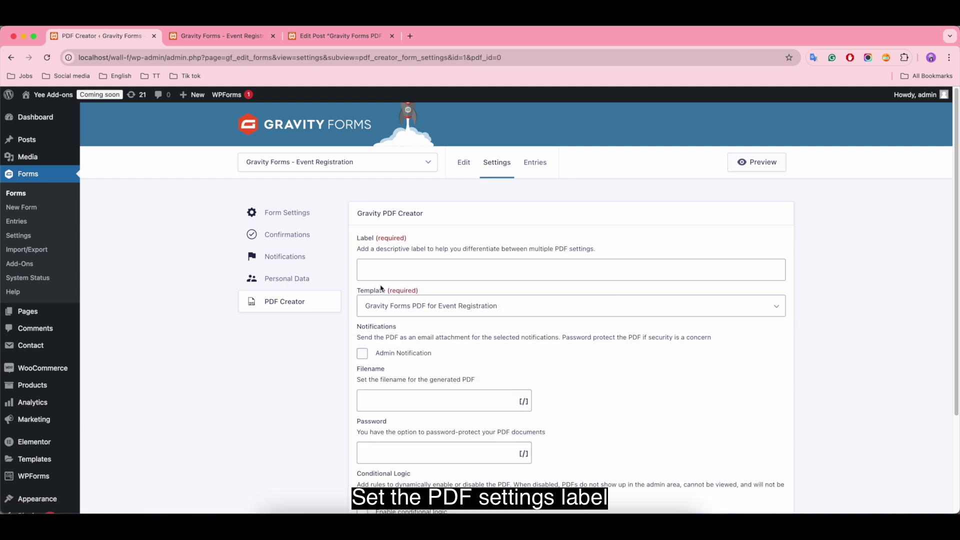
{"action": "left_click", "coordinate": [392, 266]}
{"action": "type", "text": "Gravity PDF "}
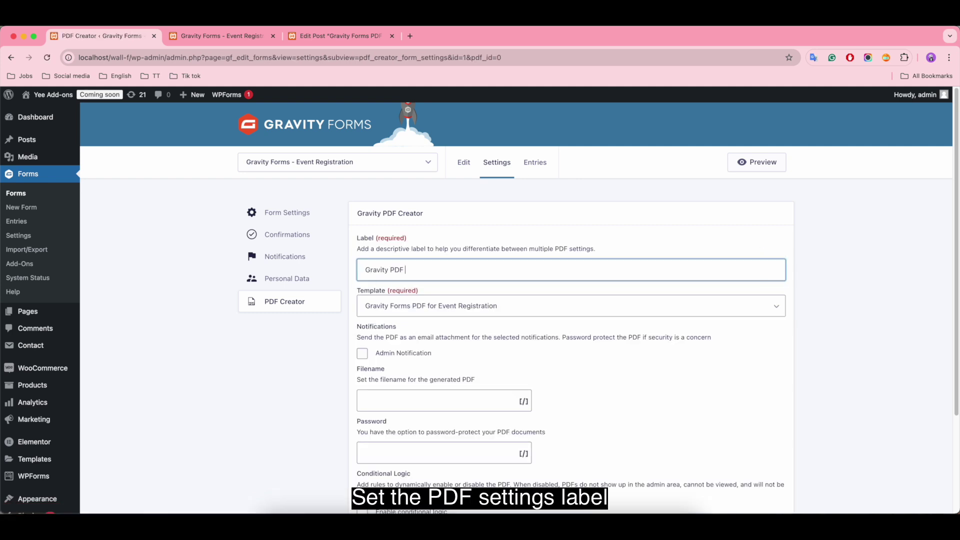
{"action": "type", "text": "Event Registration"}
{"action": "left_click", "coordinate": [548, 313]}
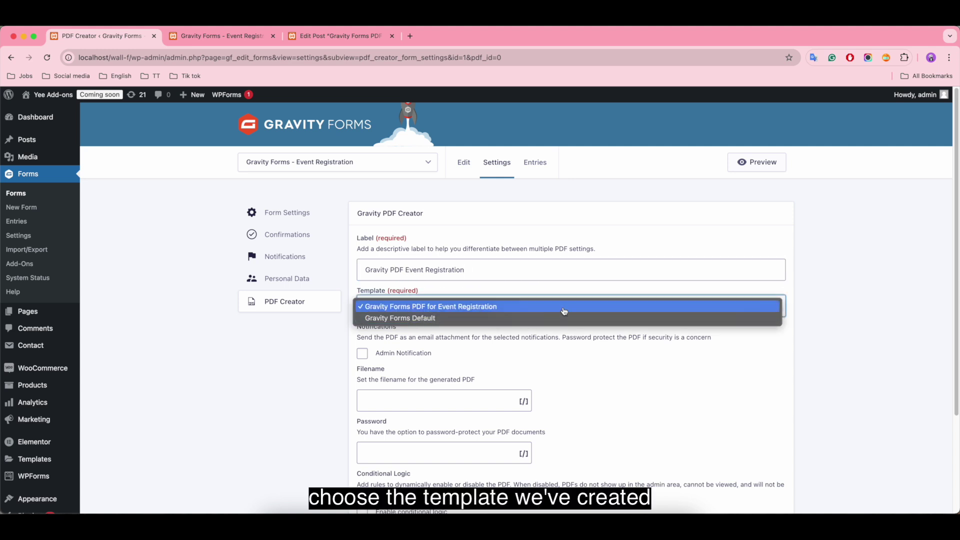
{"action": "left_click", "coordinate": [509, 312]}
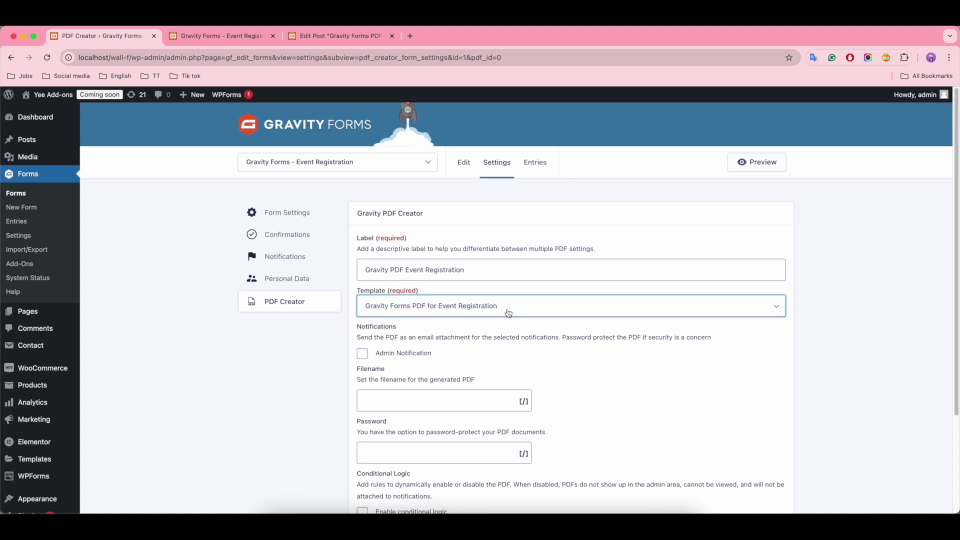
Attach the PDF to Admin Notification and set its filename to {Name:4}-event-registration
{"action": "left_click", "coordinate": [362, 353]}
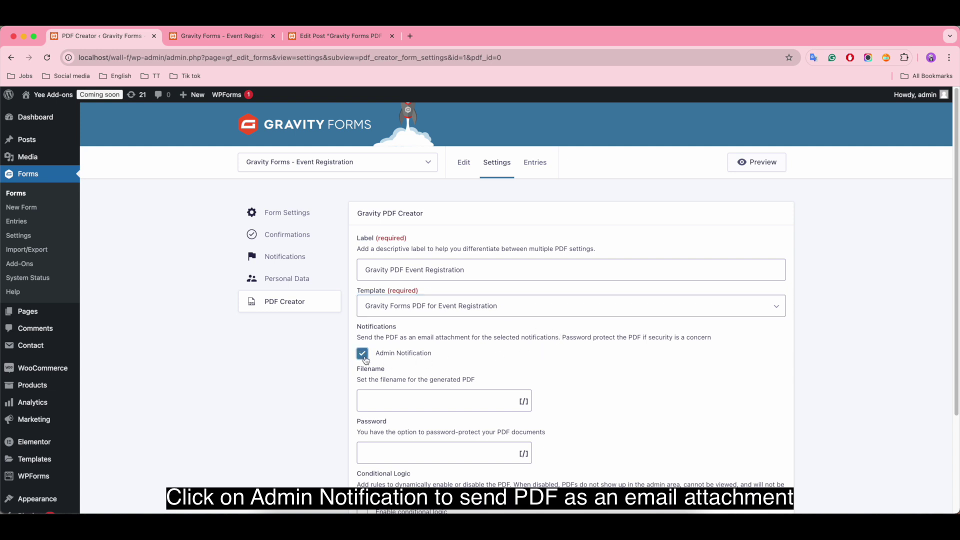
{"action": "scroll", "coordinate": [570, 366], "scroll_direction": "down", "scroll_amount": 3}
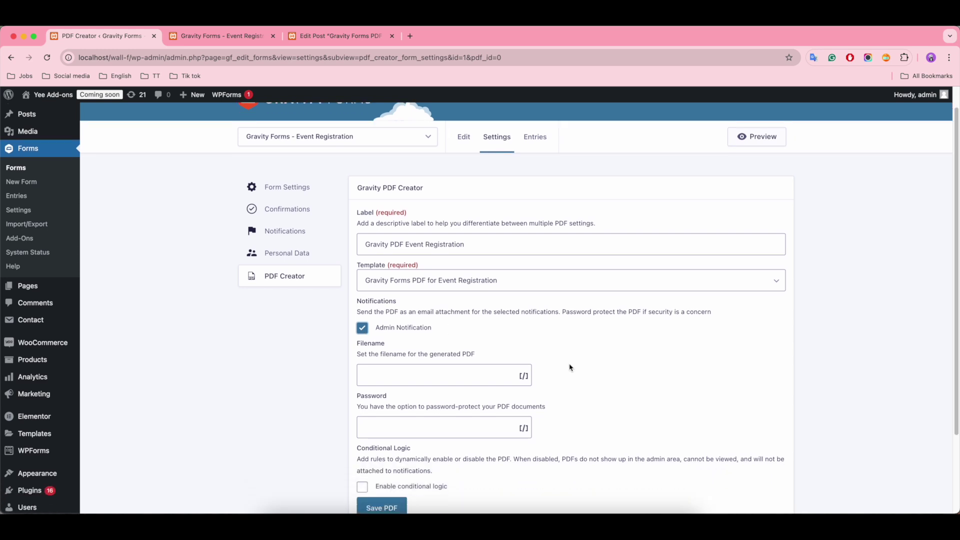
{"action": "left_click", "coordinate": [426, 323]}
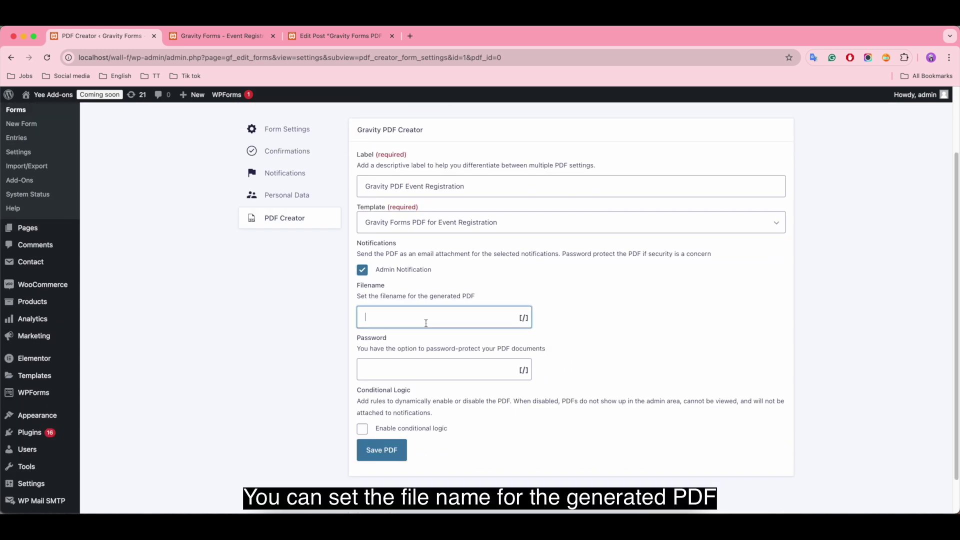
{"action": "left_click", "coordinate": [521, 321]}
{"action": "left_click", "coordinate": [521, 320]}
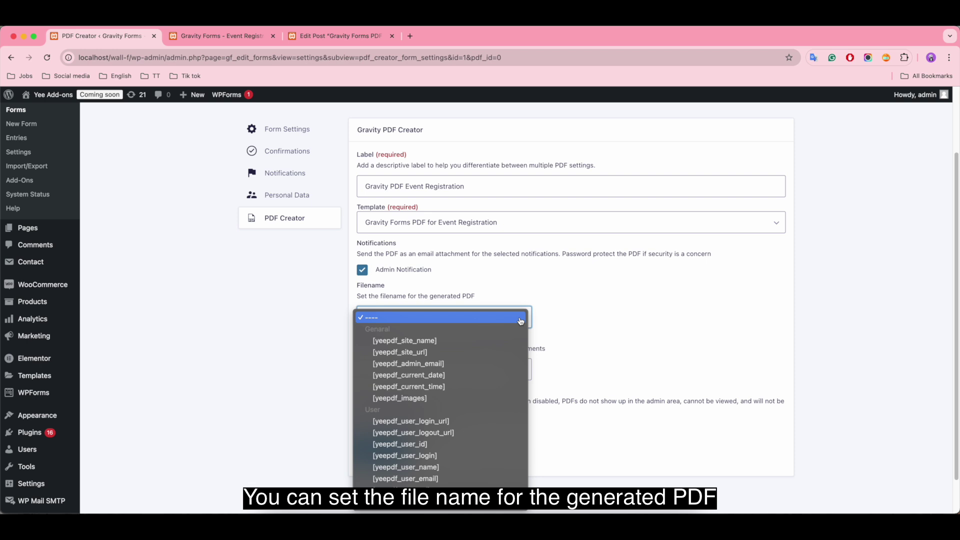
{"action": "scroll", "coordinate": [497, 417], "scroll_direction": "down", "scroll_amount": 5}
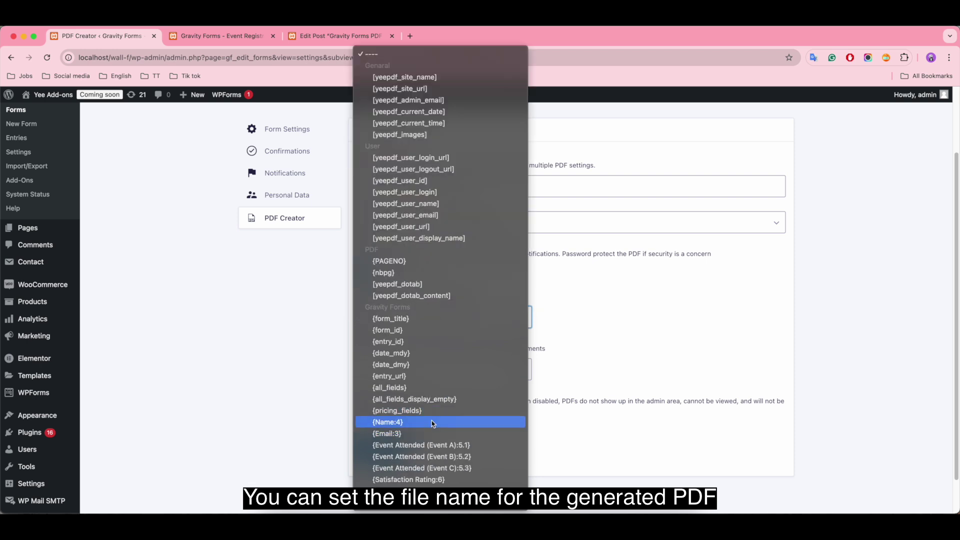
{"action": "left_click", "coordinate": [408, 423]}
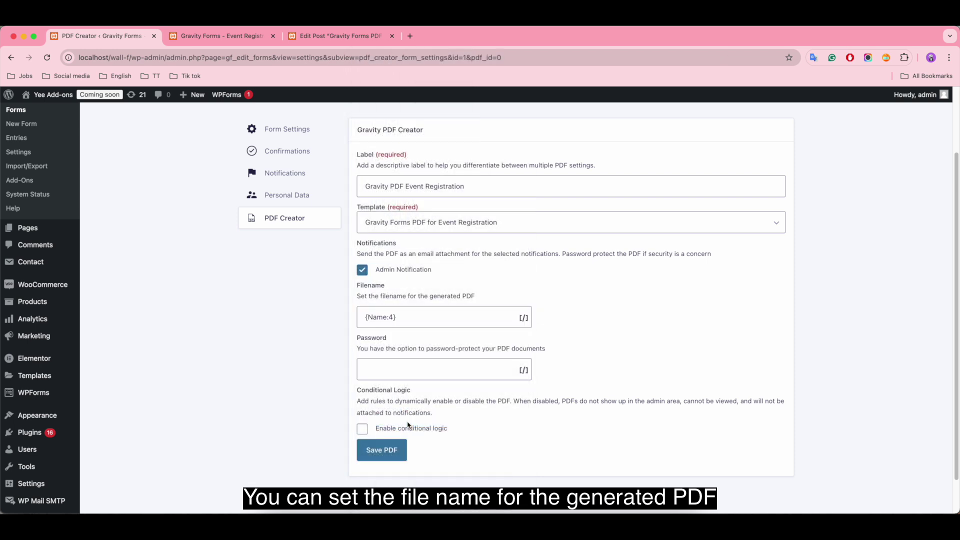
{"action": "left_click", "coordinate": [417, 315]}
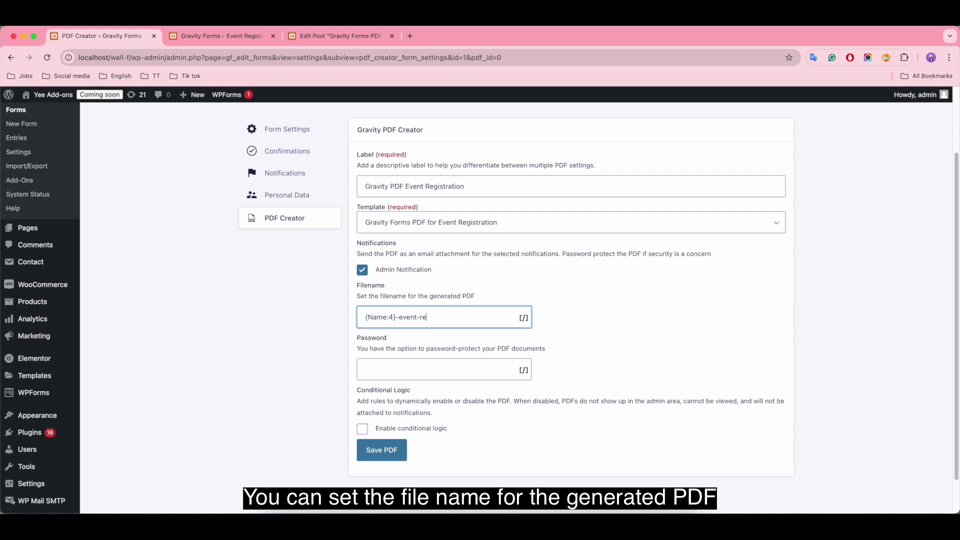
{"action": "type", "text": "-event-registration"}
Enable conditional logic and try the Any and All matching options for the rule
{"action": "left_click", "coordinate": [396, 370]}
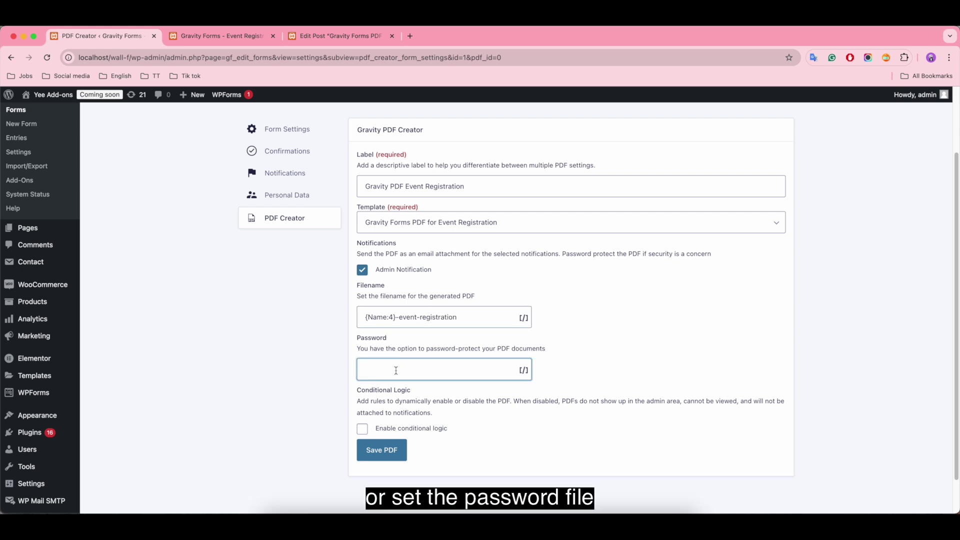
{"action": "left_click", "coordinate": [370, 428]}
{"action": "scroll", "coordinate": [370, 429], "scroll_direction": "down", "scroll_amount": 3}
{"action": "left_click", "coordinate": [448, 384]}
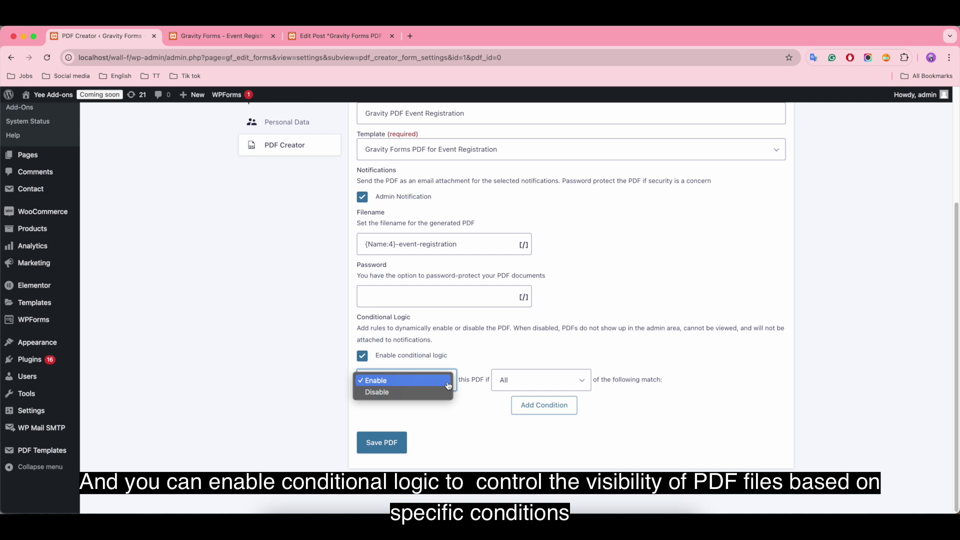
{"action": "left_click", "coordinate": [448, 381]}
{"action": "left_click", "coordinate": [540, 380]}
{"action": "left_click", "coordinate": [550, 392]}
{"action": "left_click", "coordinate": [550, 380]}
{"action": "left_click", "coordinate": [572, 371]}
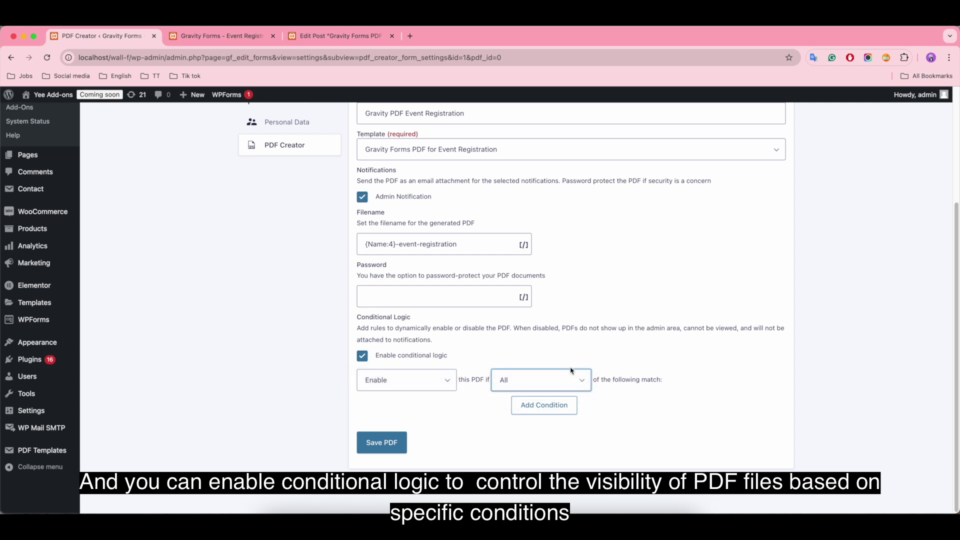
Try adding and removing {Email:3} conditions, then turn conditional logic back off
{"action": "left_click", "coordinate": [545, 404]}
{"action": "left_click", "coordinate": [450, 441]}
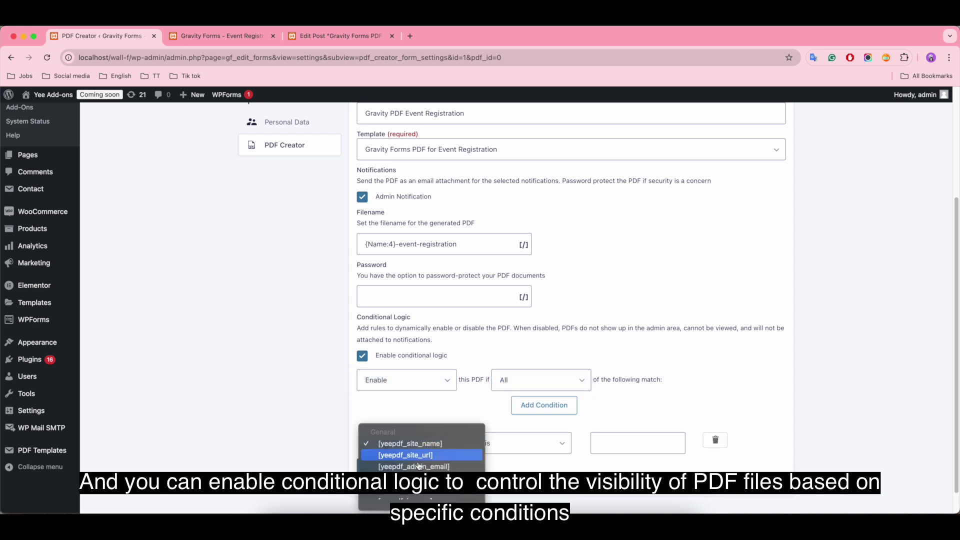
{"action": "scroll", "coordinate": [419, 466], "scroll_direction": "down", "scroll_amount": 5}
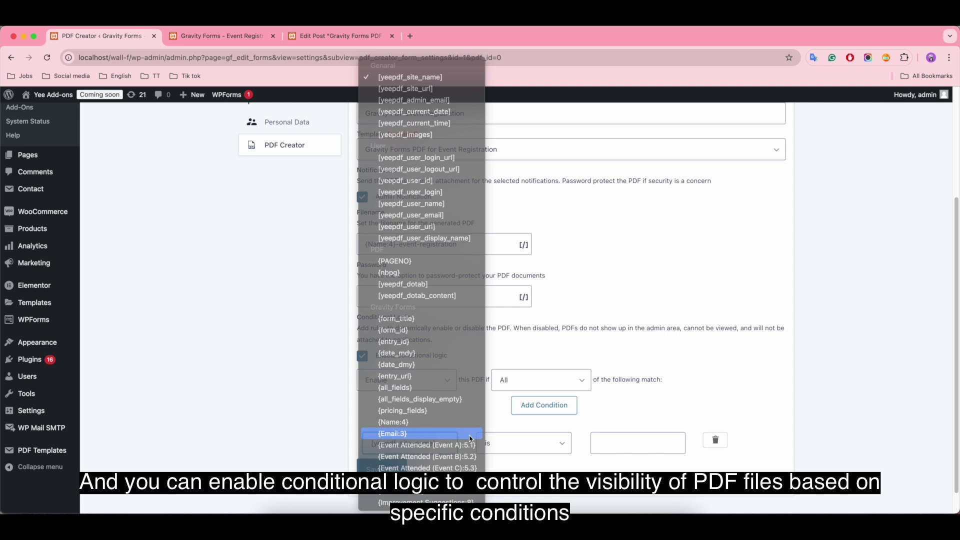
{"action": "left_click", "coordinate": [470, 438]}
{"action": "left_click", "coordinate": [520, 443]}
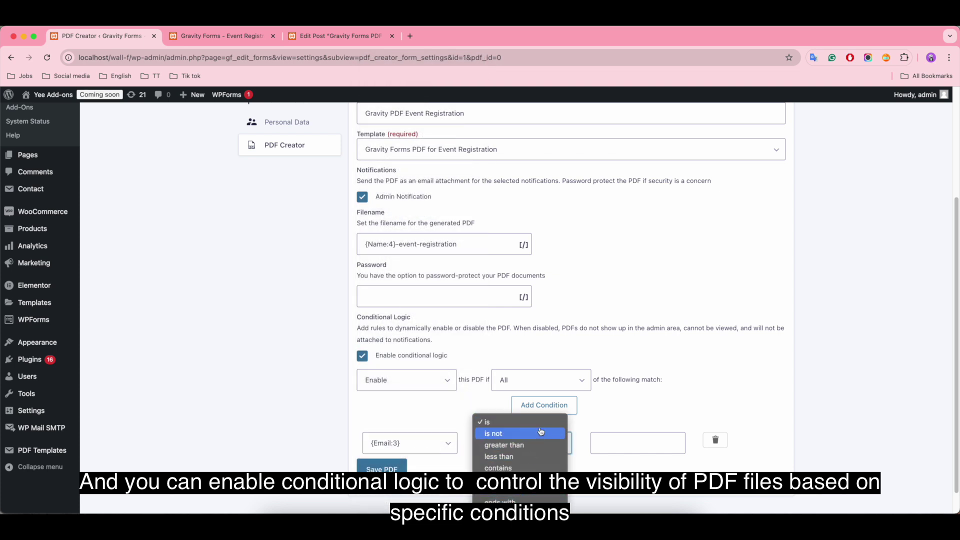
{"action": "left_click", "coordinate": [645, 443]}
{"action": "left_click", "coordinate": [625, 443]}
{"action": "scroll", "coordinate": [527, 464], "scroll_direction": "down", "scroll_amount": 1}
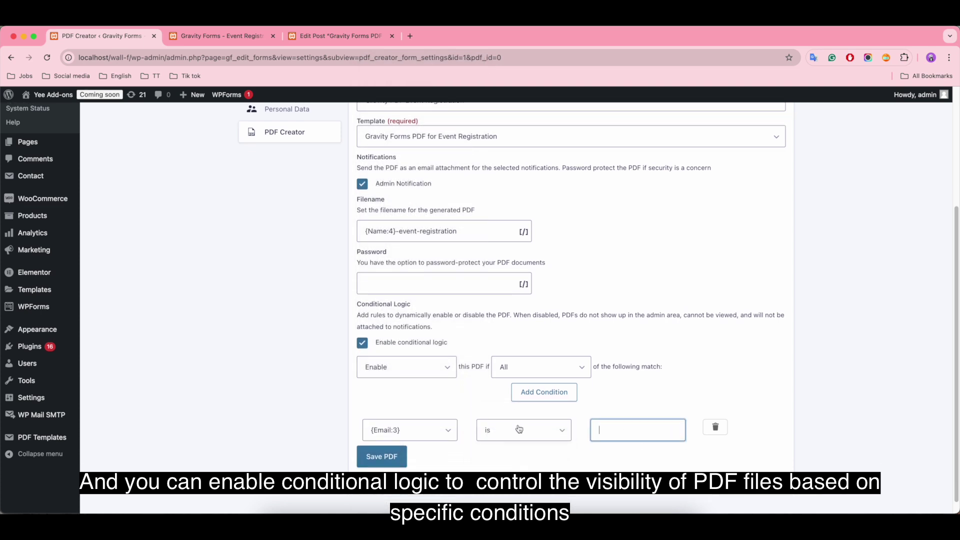
{"action": "left_click", "coordinate": [714, 427]}
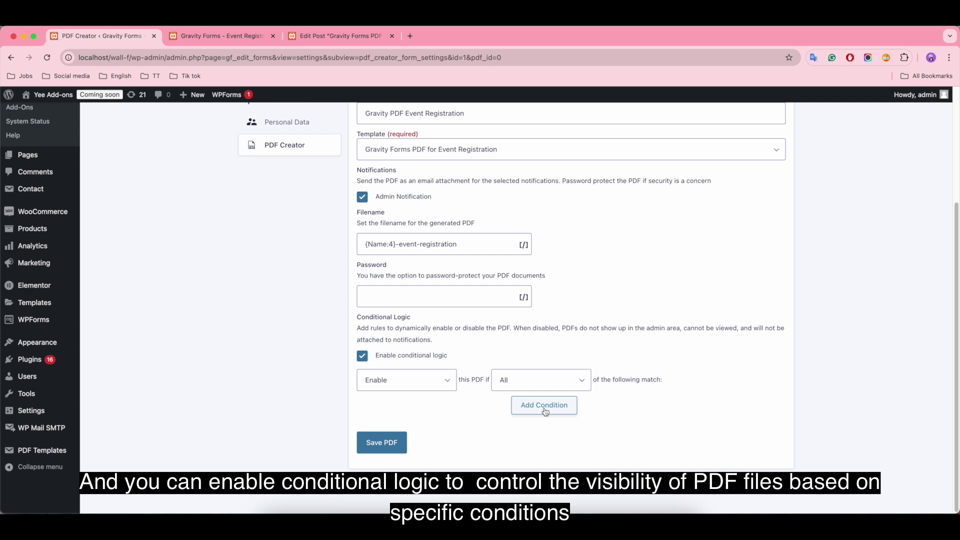
{"action": "left_click", "coordinate": [545, 408]}
{"action": "left_click", "coordinate": [545, 407]}
{"action": "left_click", "coordinate": [544, 407]}
{"action": "scroll", "coordinate": [742, 420], "scroll_direction": "down", "scroll_amount": 1}
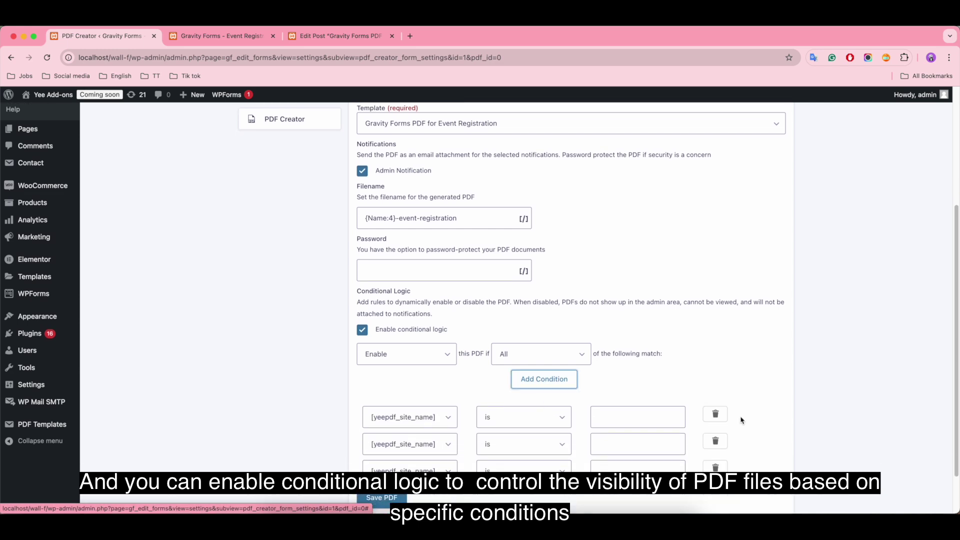
{"action": "left_click", "coordinate": [715, 413]}
{"action": "left_click", "coordinate": [715, 413]}
{"action": "left_click", "coordinate": [714, 413]}
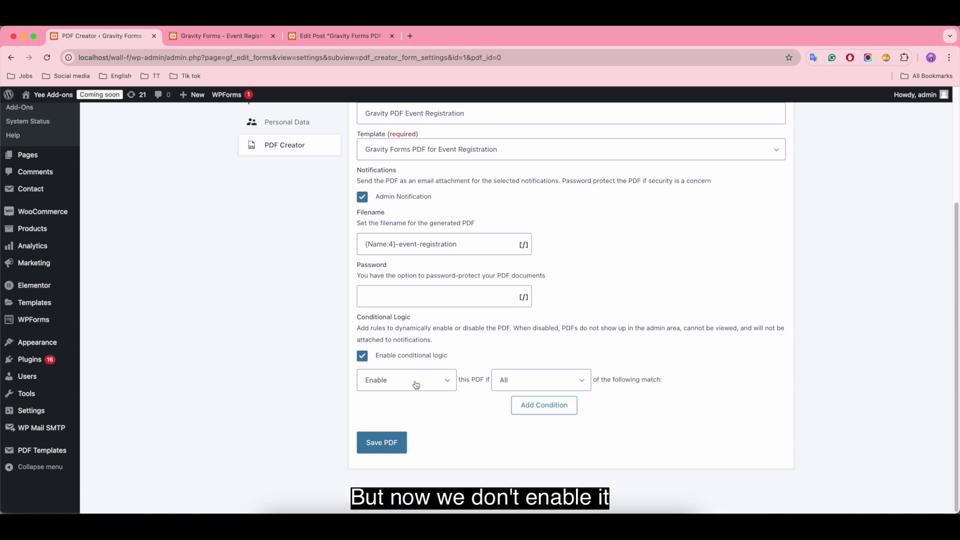
{"action": "left_click", "coordinate": [362, 356]}
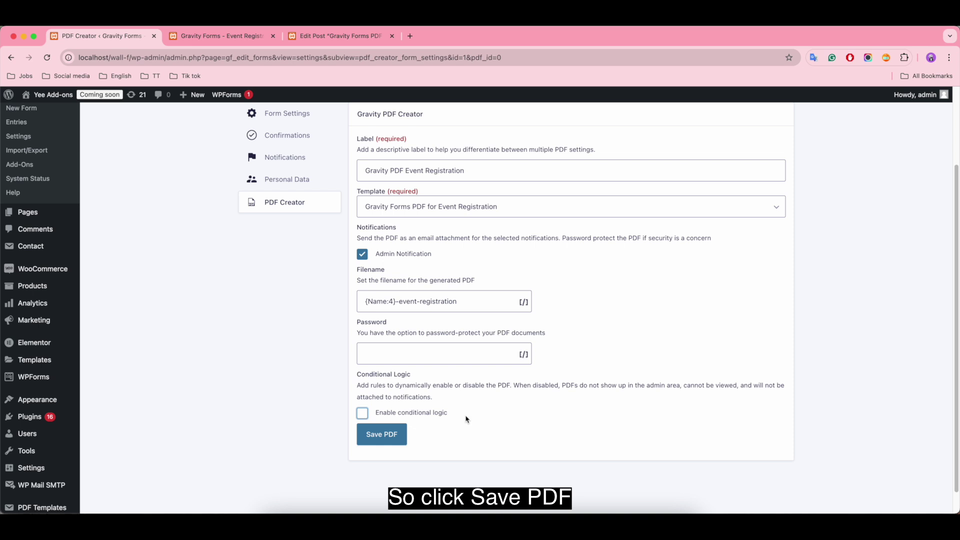
{"action": "scroll", "coordinate": [435, 300], "scroll_direction": "up", "scroll_amount": 1}
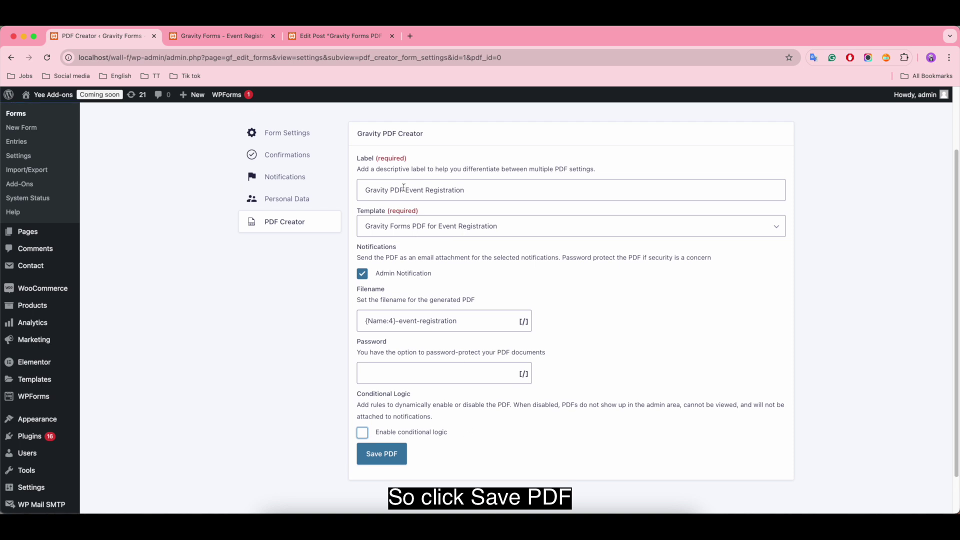
Save the PDF settings and open the Admin Notification for editing
{"action": "left_click", "coordinate": [375, 456]}
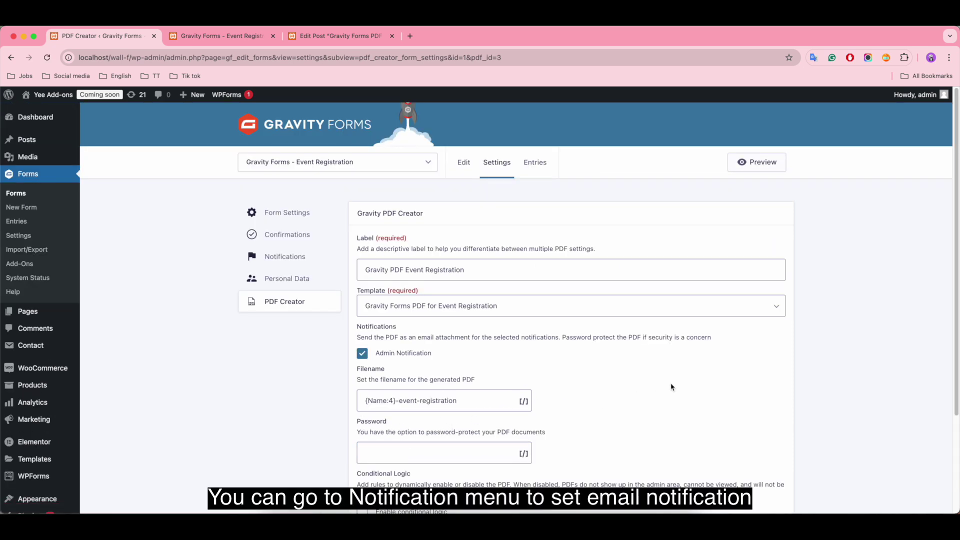
{"action": "left_click", "coordinate": [295, 258]}
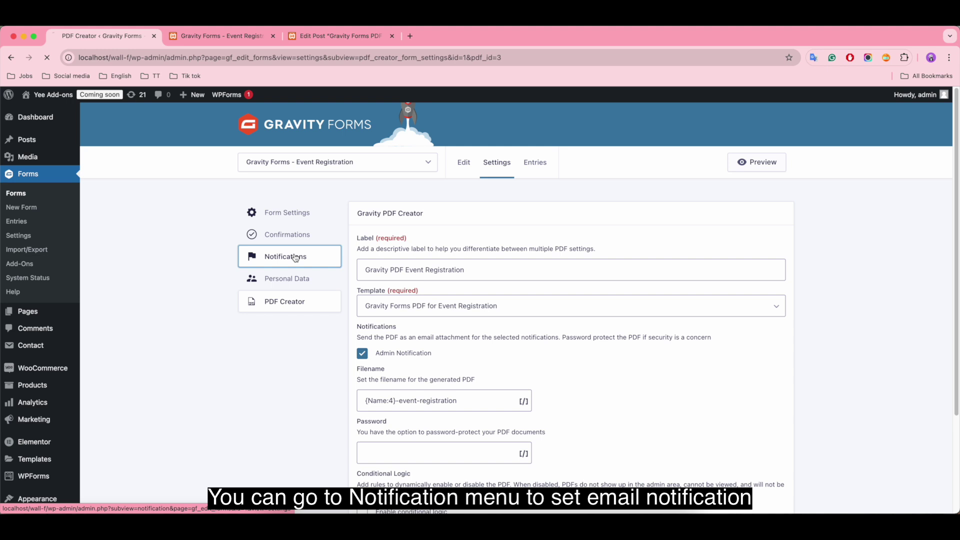
{"action": "left_click", "coordinate": [405, 299]}
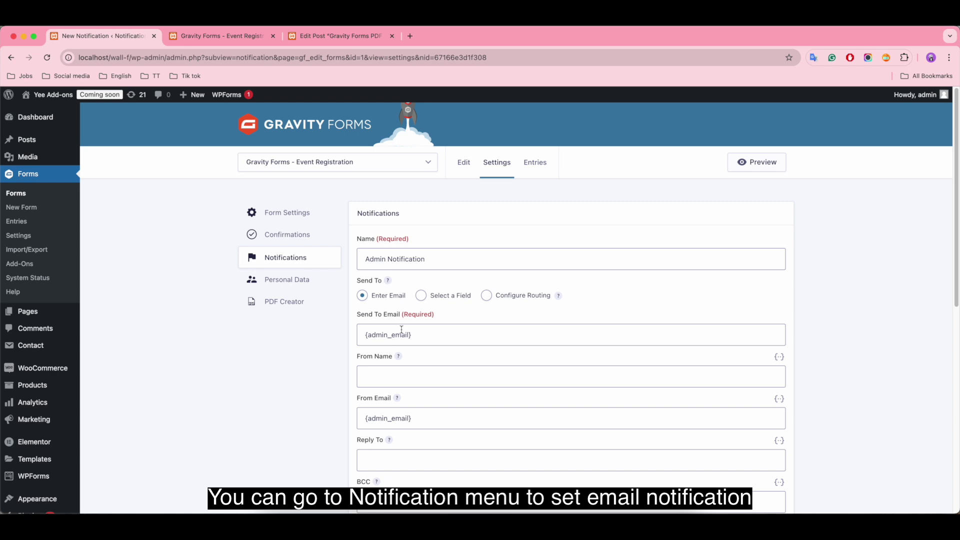
Review the Admin Notification's {admin_email} recipient and settings, then preview the form
{"action": "left_click", "coordinate": [469, 338]}
{"action": "scroll", "coordinate": [479, 360], "scroll_direction": "down", "scroll_amount": 5}
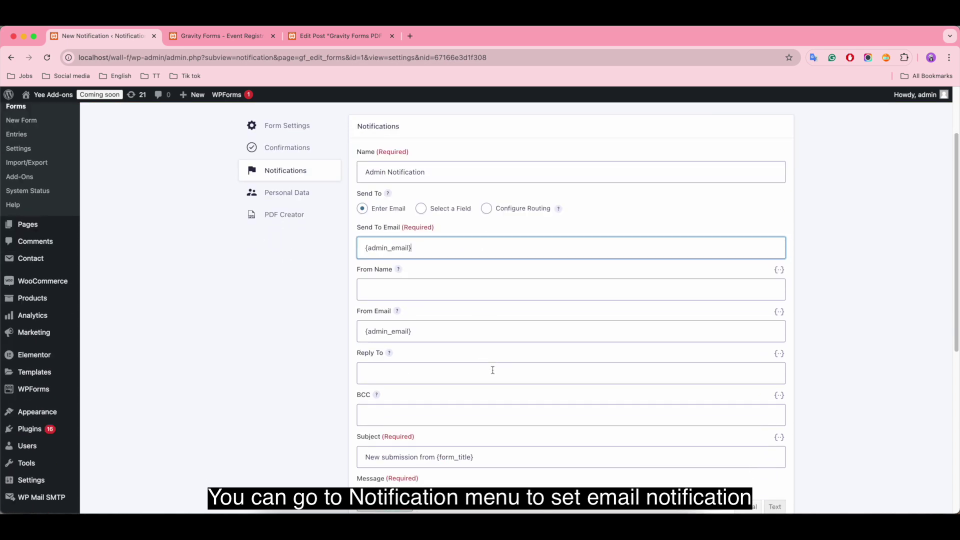
{"action": "scroll", "coordinate": [492, 373], "scroll_direction": "down", "scroll_amount": 8}
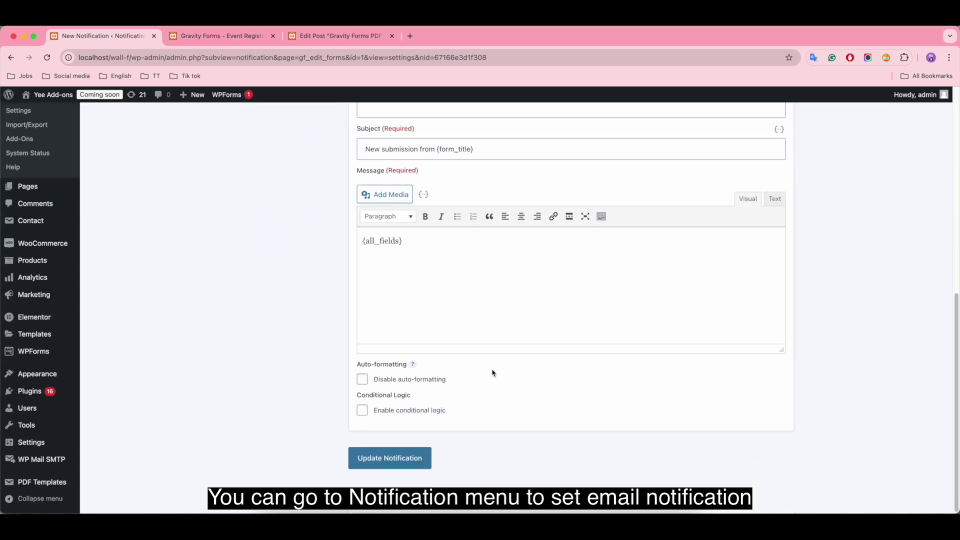
{"action": "scroll", "coordinate": [564, 369], "scroll_direction": "up", "scroll_amount": 13}
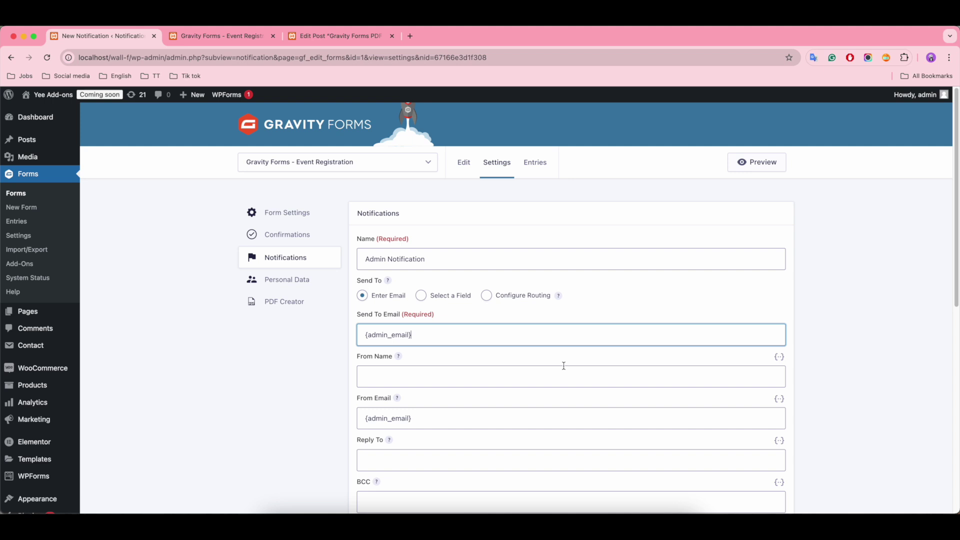
{"action": "left_click", "coordinate": [770, 162]}
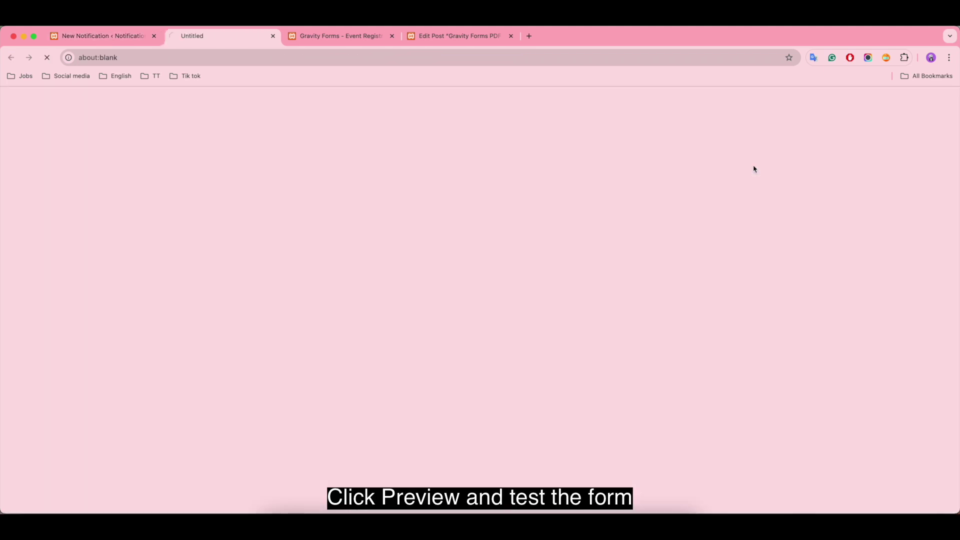
In the form preview, enter the respondent's name and e-mail and tick Event C
{"action": "left_click", "coordinate": [340, 36]}
{"action": "left_click", "coordinate": [391, 36]}
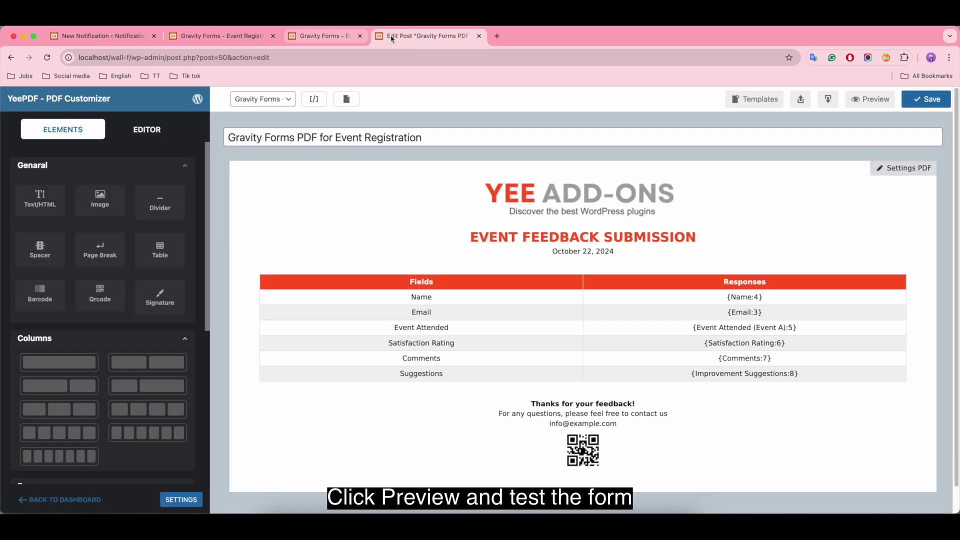
{"action": "left_click", "coordinate": [242, 39]}
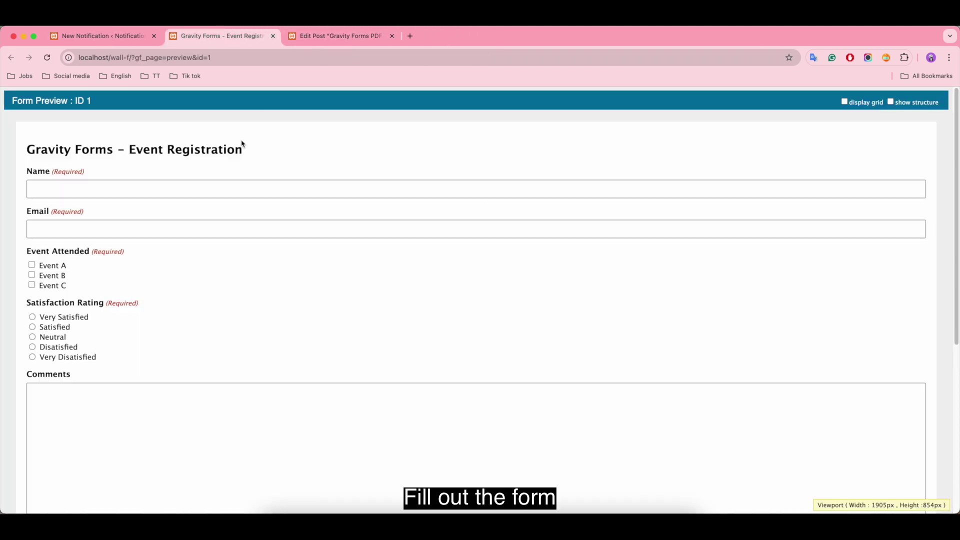
{"action": "left_click", "coordinate": [71, 188]}
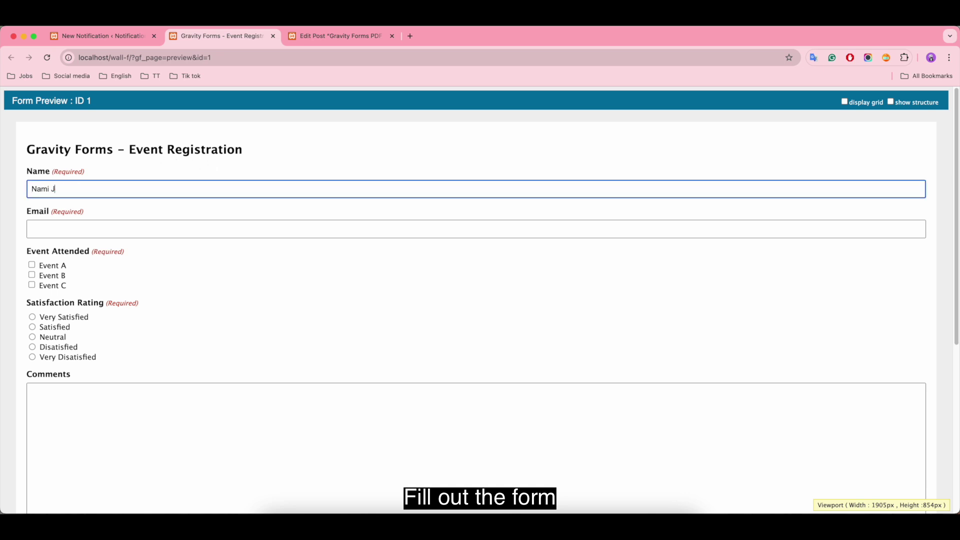
{"action": "left_click", "coordinate": [62, 228]}
{"action": "type", "text": "ht"}
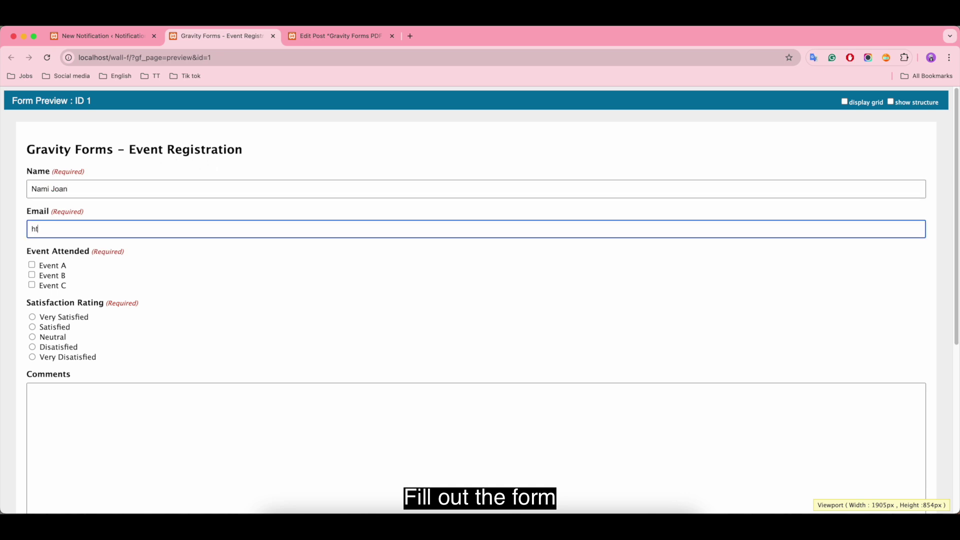
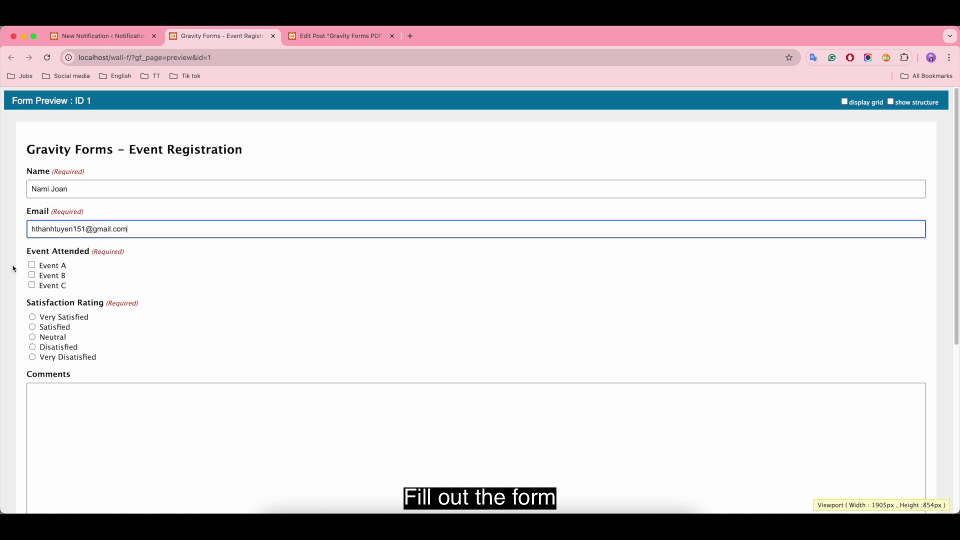
{"action": "left_click", "coordinate": [33, 286]}
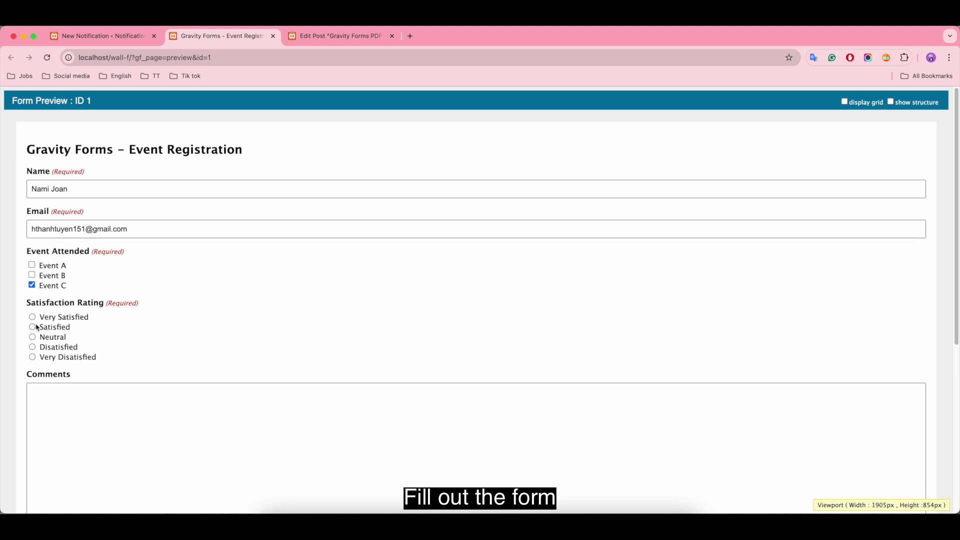
Add a comment and the suggestion 'More interactive sessions. Thanks!', then submit the form
{"action": "scroll", "coordinate": [282, 300], "scroll_direction": "down", "scroll_amount": 2}
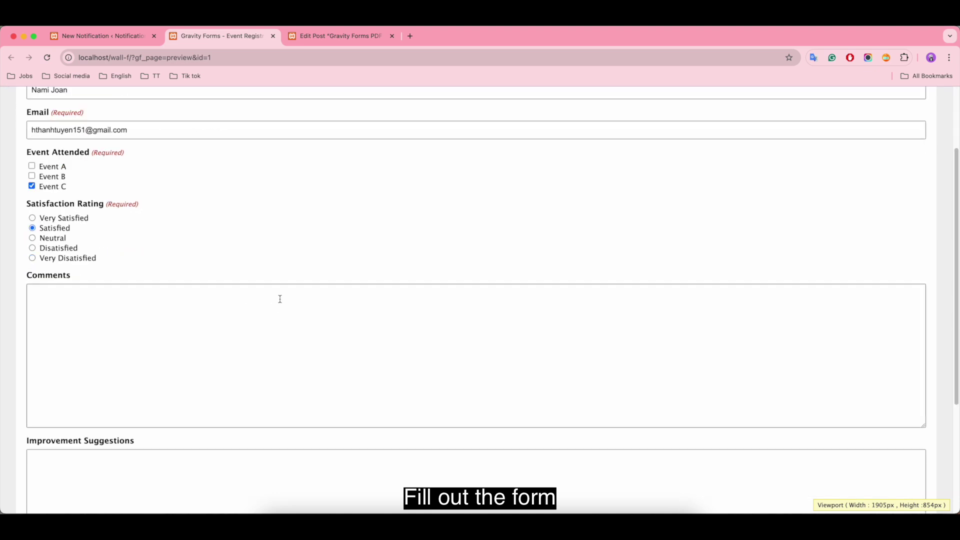
{"action": "left_click", "coordinate": [104, 327]}
{"action": "type", "text": "Good"}
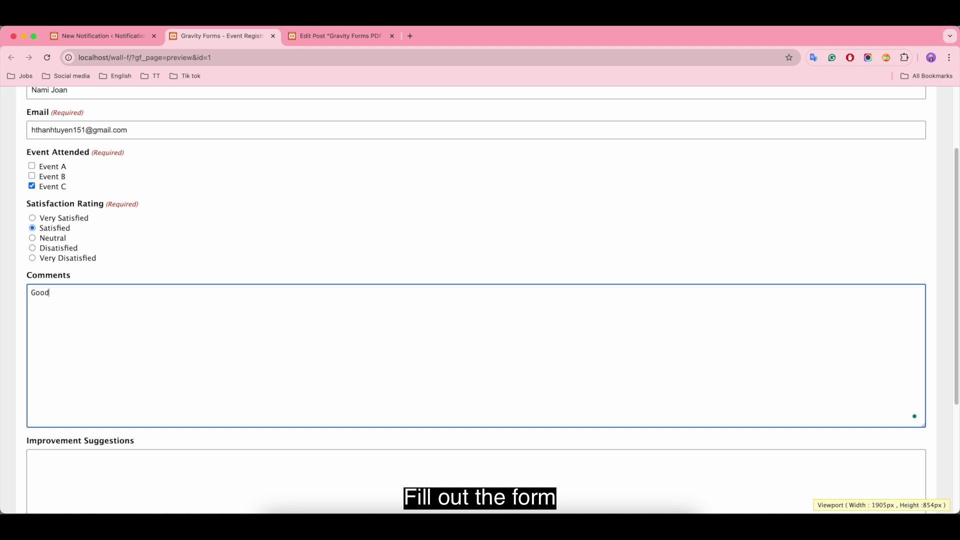
{"action": "type", "text": " Event!"}
{"action": "scroll", "coordinate": [433, 290], "scroll_direction": "down", "scroll_amount": 5}
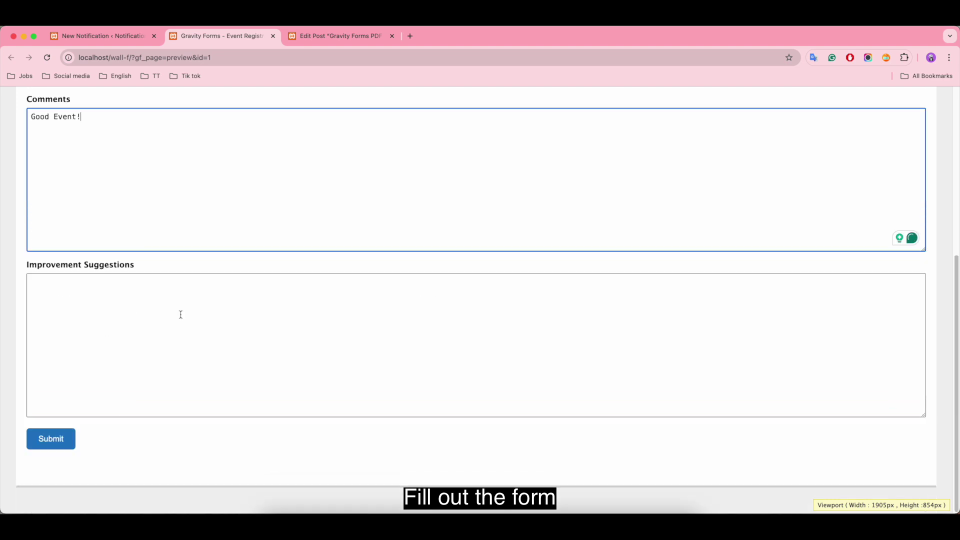
{"action": "left_click", "coordinate": [120, 304]}
{"action": "type", "text": "More i"}
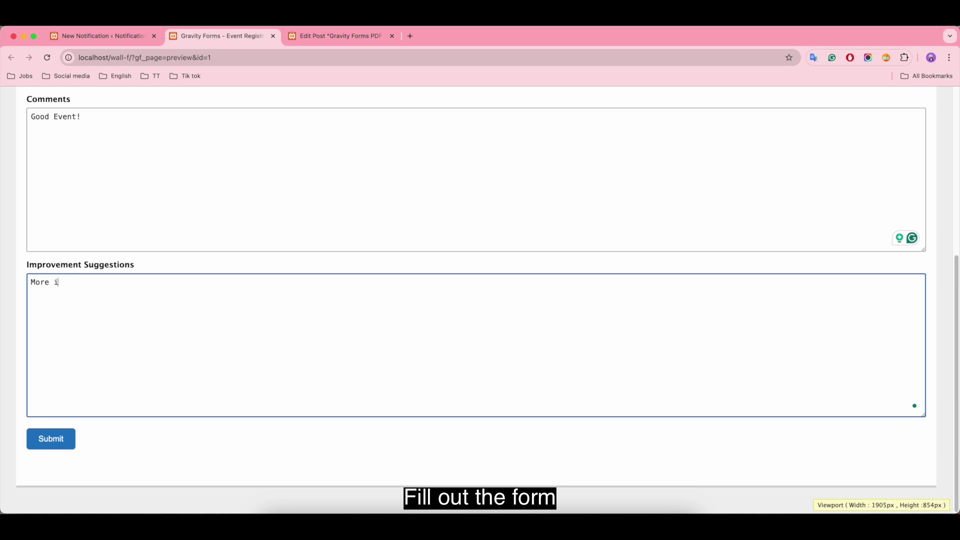
{"action": "type", "text": "nteractive sessions. Thanks!"}
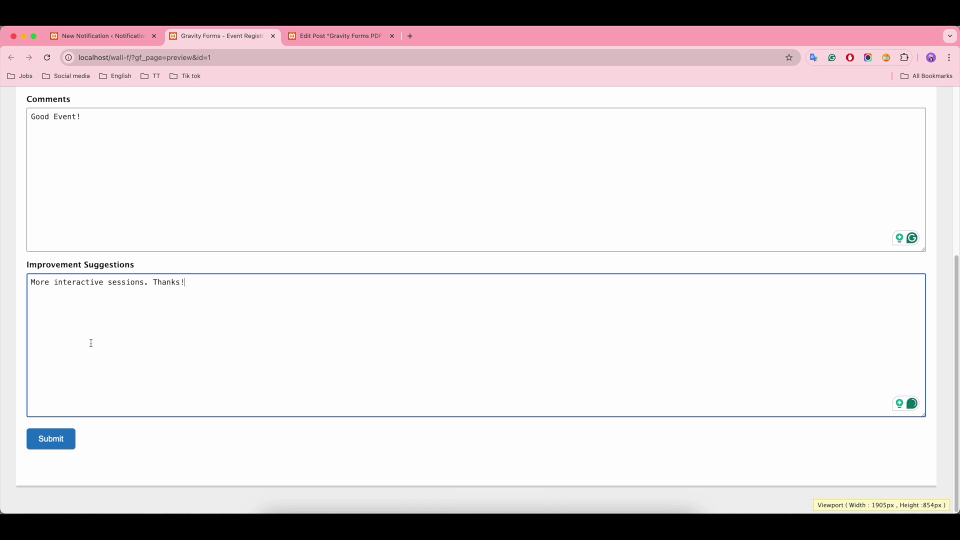
{"action": "scroll", "coordinate": [109, 402], "scroll_direction": "up", "scroll_amount": 5}
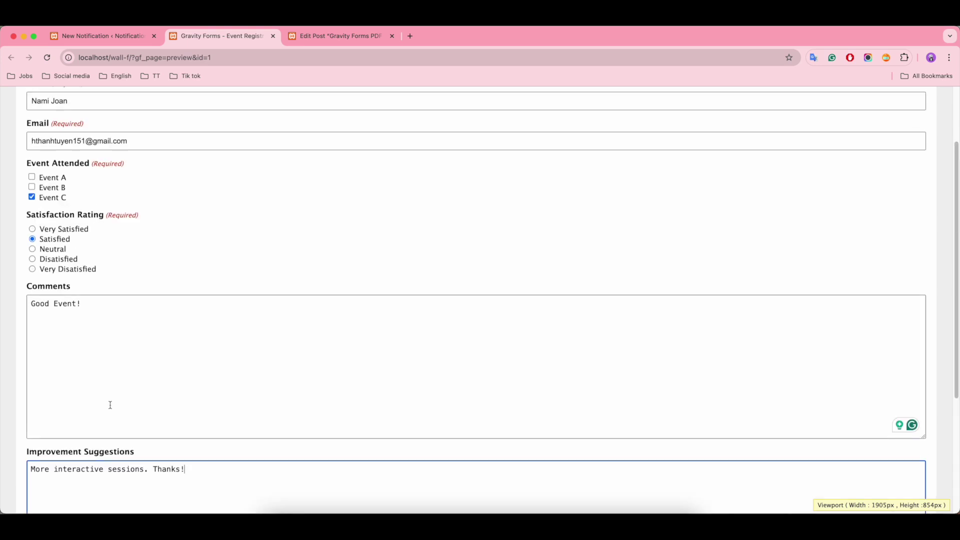
{"action": "scroll", "coordinate": [74, 425], "scroll_direction": "down", "scroll_amount": 5}
{"action": "left_click", "coordinate": [52, 467]}
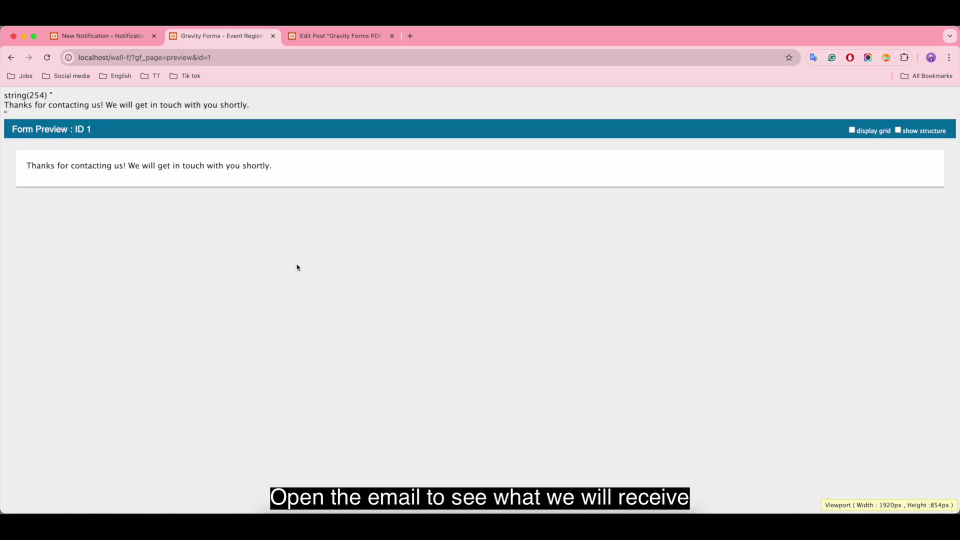
Open the 'New submission from Gravity Forms' email in Gmail
{"action": "left_click", "coordinate": [410, 36]}
{"action": "left_click", "coordinate": [841, 103]}
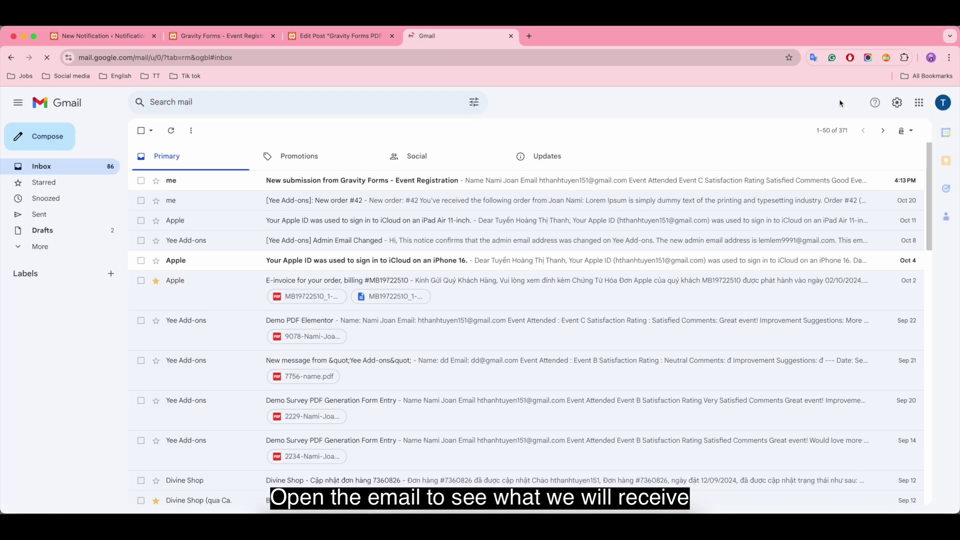
{"action": "left_click", "coordinate": [510, 184]}
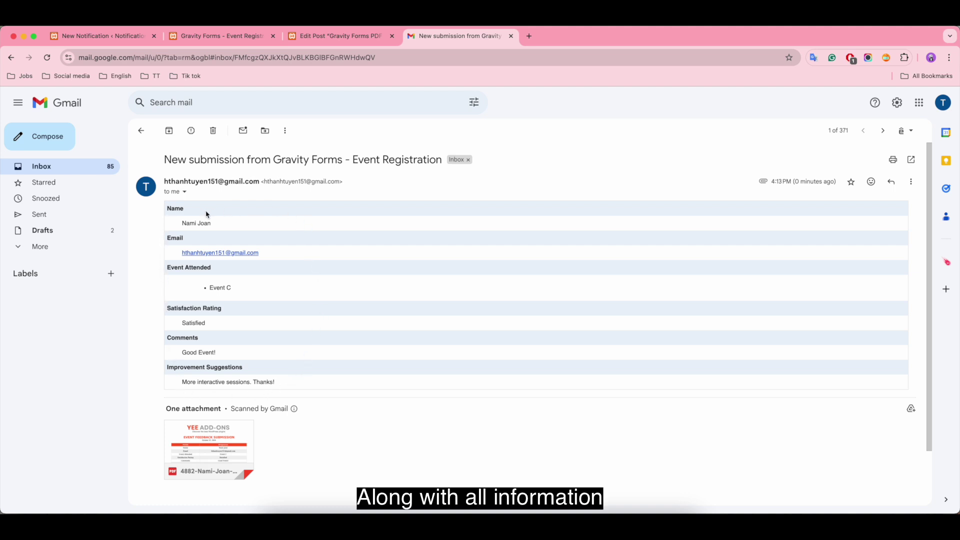
Preview the attached Event Feedback Submission PDF and check its responses table
{"action": "left_click", "coordinate": [235, 430]}
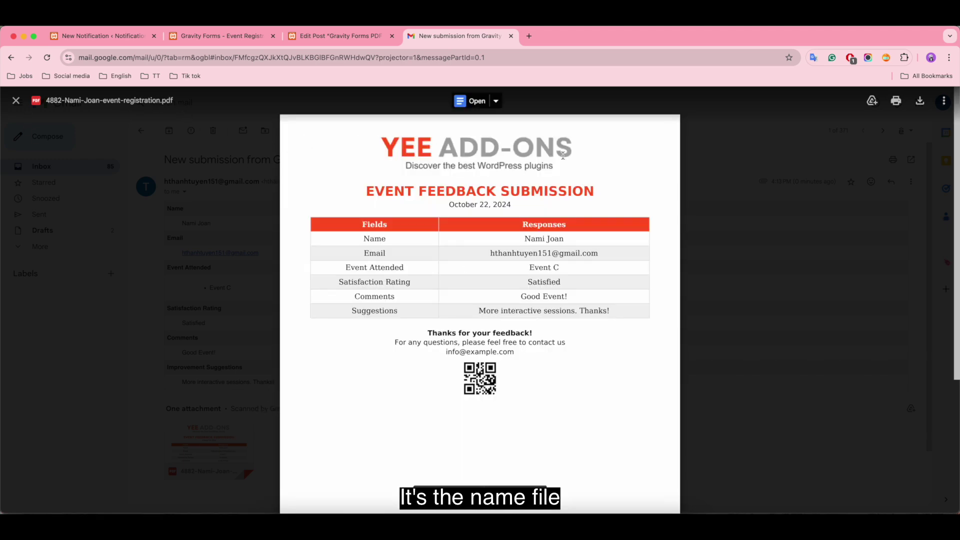
{"action": "left_click_drag", "start_coordinate": [525, 235], "coordinate": [625, 317]}
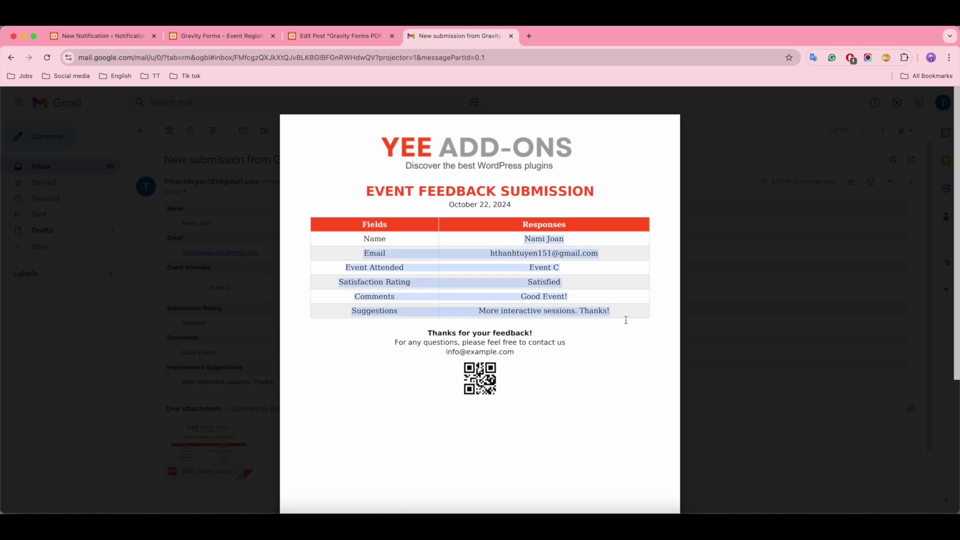
{"action": "left_click", "coordinate": [607, 328]}
{"action": "scroll", "coordinate": [580, 349], "scroll_direction": "down", "scroll_amount": 5}
{"action": "scroll", "coordinate": [581, 349], "scroll_direction": "up", "scroll_amount": 5}
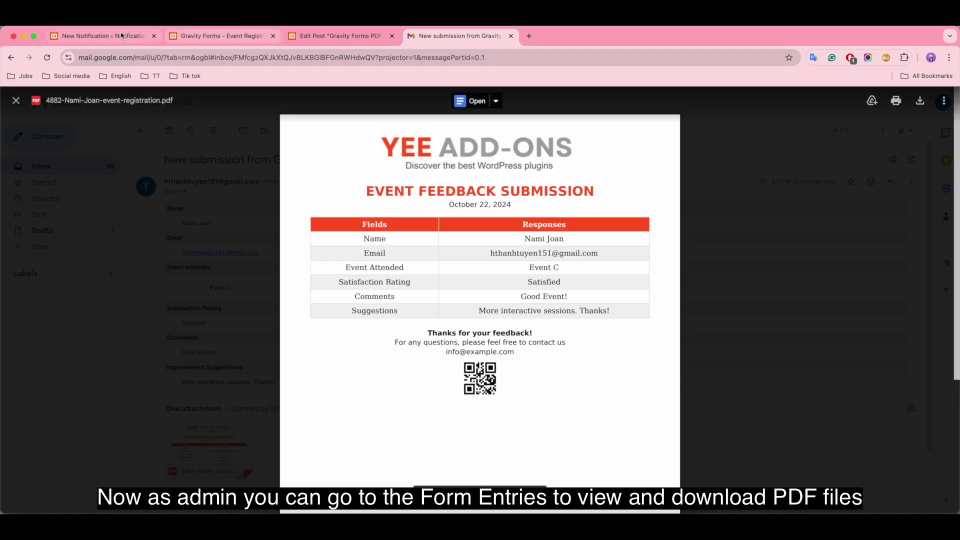
Leave the unsaved notification settings and open entry #7 from the Event Registration entries list
{"action": "left_click", "coordinate": [98, 37]}
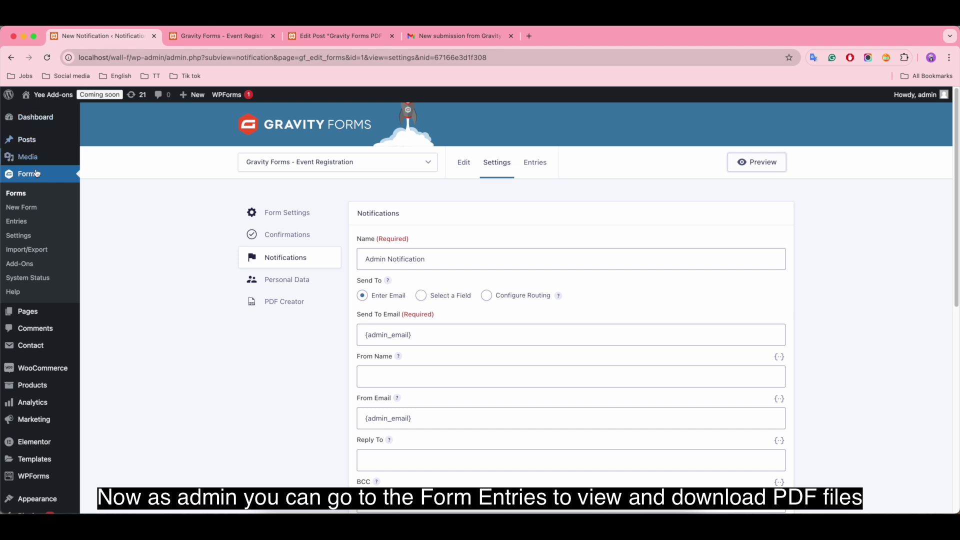
{"action": "left_click", "coordinate": [18, 223]}
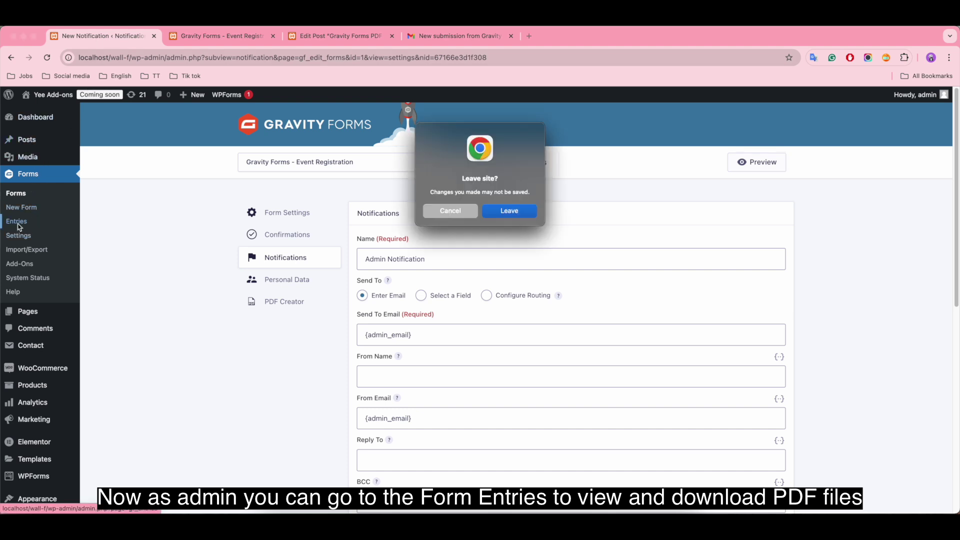
{"action": "left_click", "coordinate": [509, 212]}
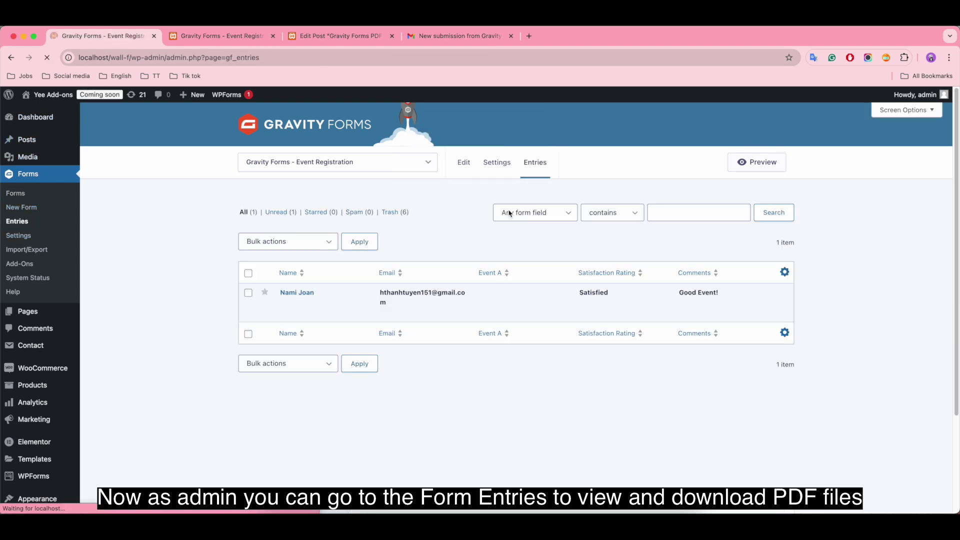
{"action": "mouse_move", "coordinate": [363, 315]}
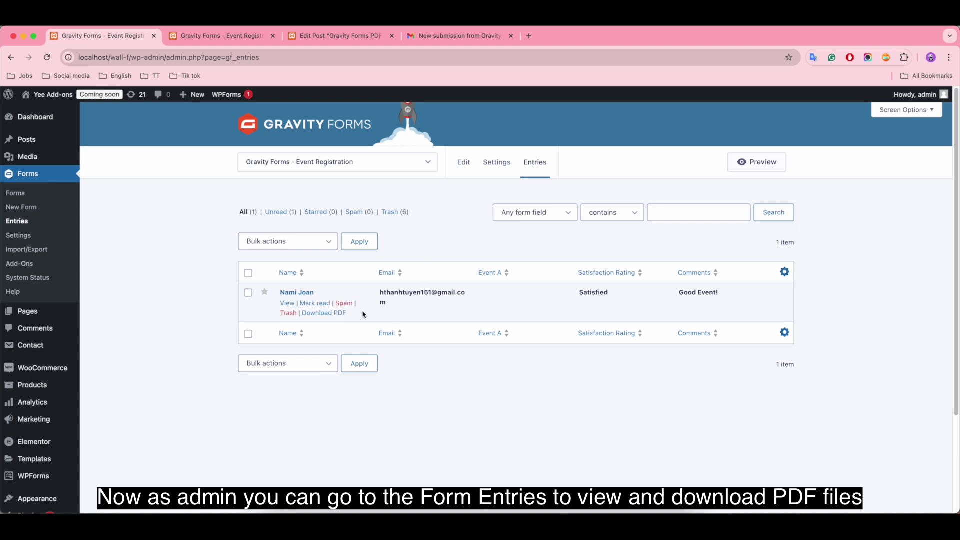
{"action": "left_click", "coordinate": [289, 304]}
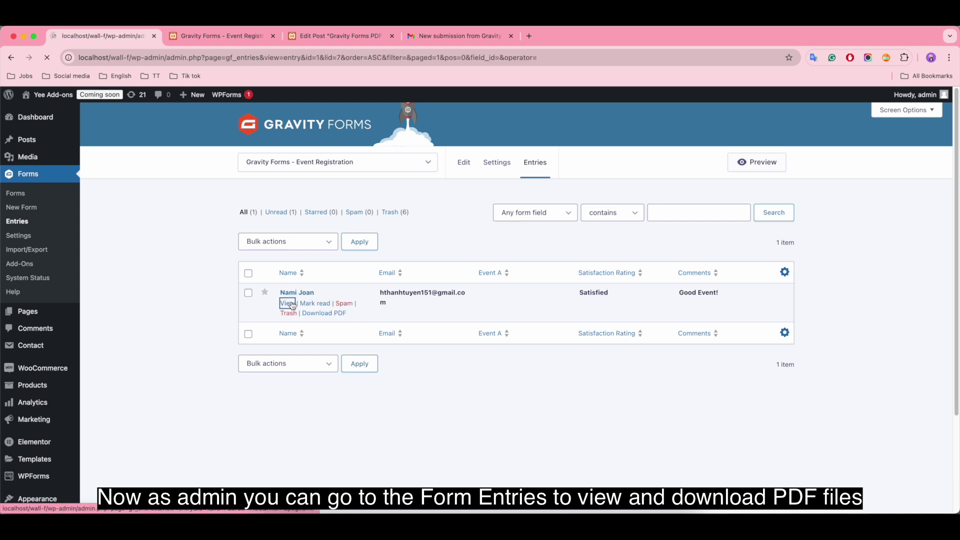
Preview entry #7's generated event-registration PDF, then download it (95.5 KB)
{"action": "scroll", "coordinate": [407, 259], "scroll_direction": "down", "scroll_amount": 2}
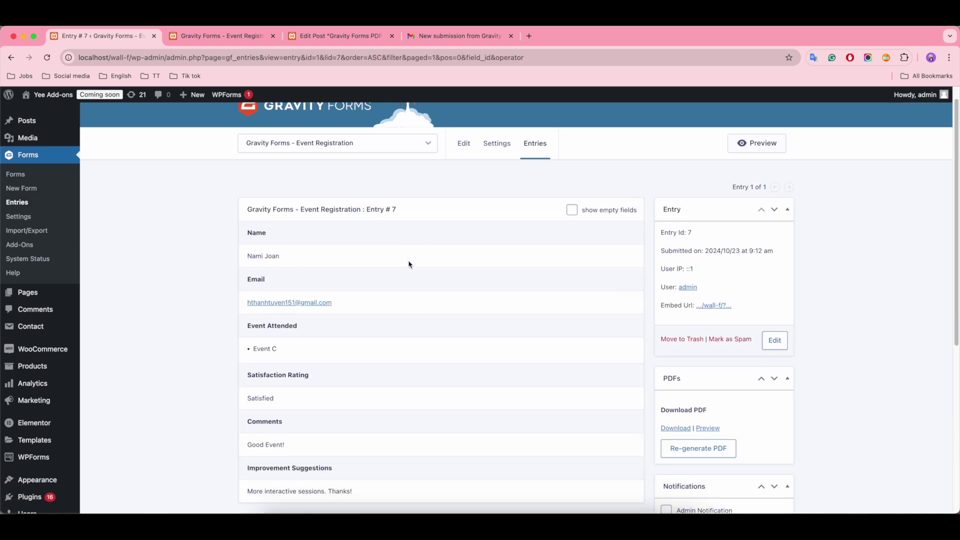
{"action": "scroll", "coordinate": [429, 465], "scroll_direction": "down", "scroll_amount": 3}
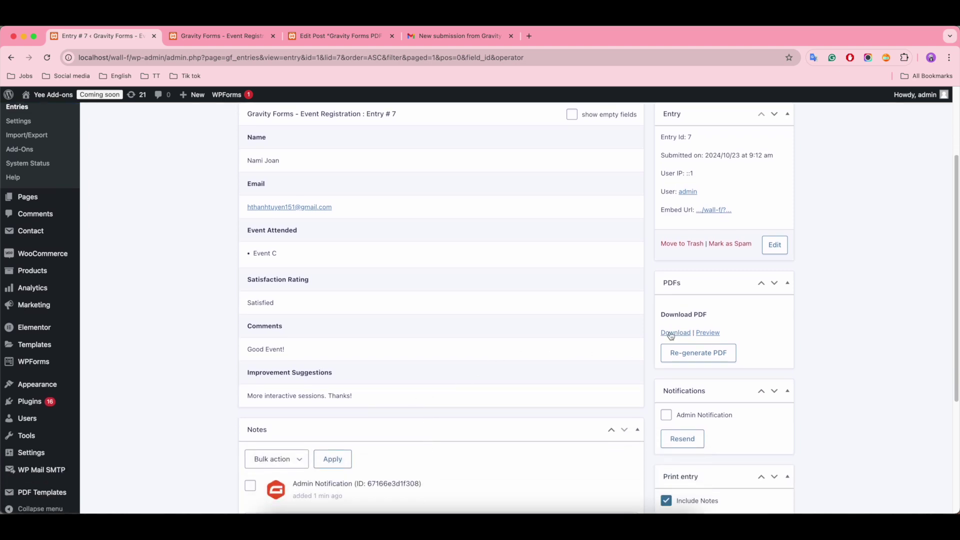
{"action": "left_click", "coordinate": [706, 331]}
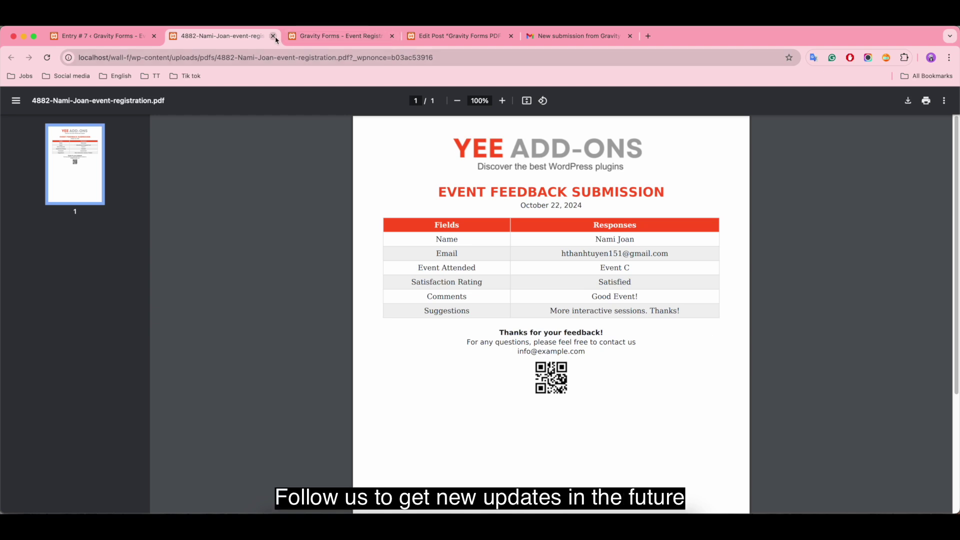
{"action": "left_click", "coordinate": [273, 36]}
{"action": "left_click", "coordinate": [674, 332]}
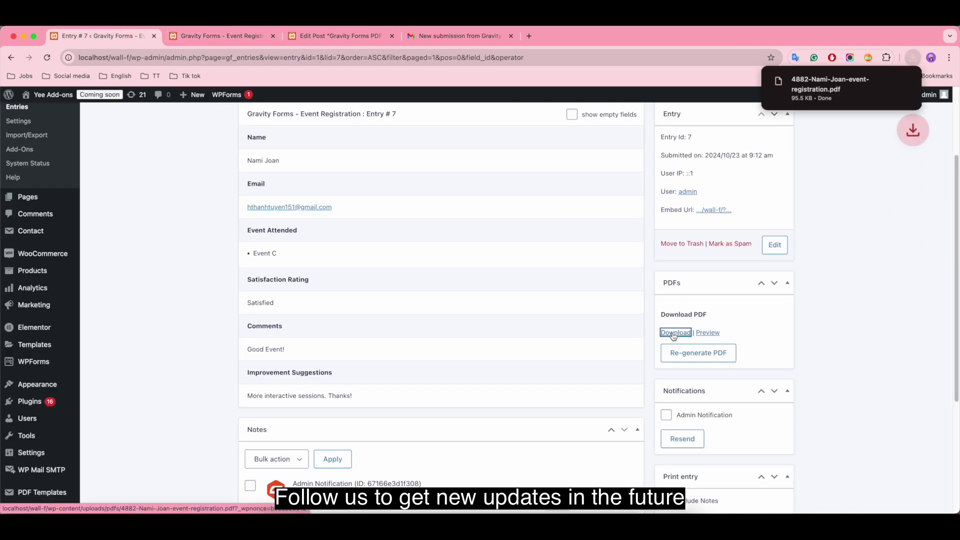